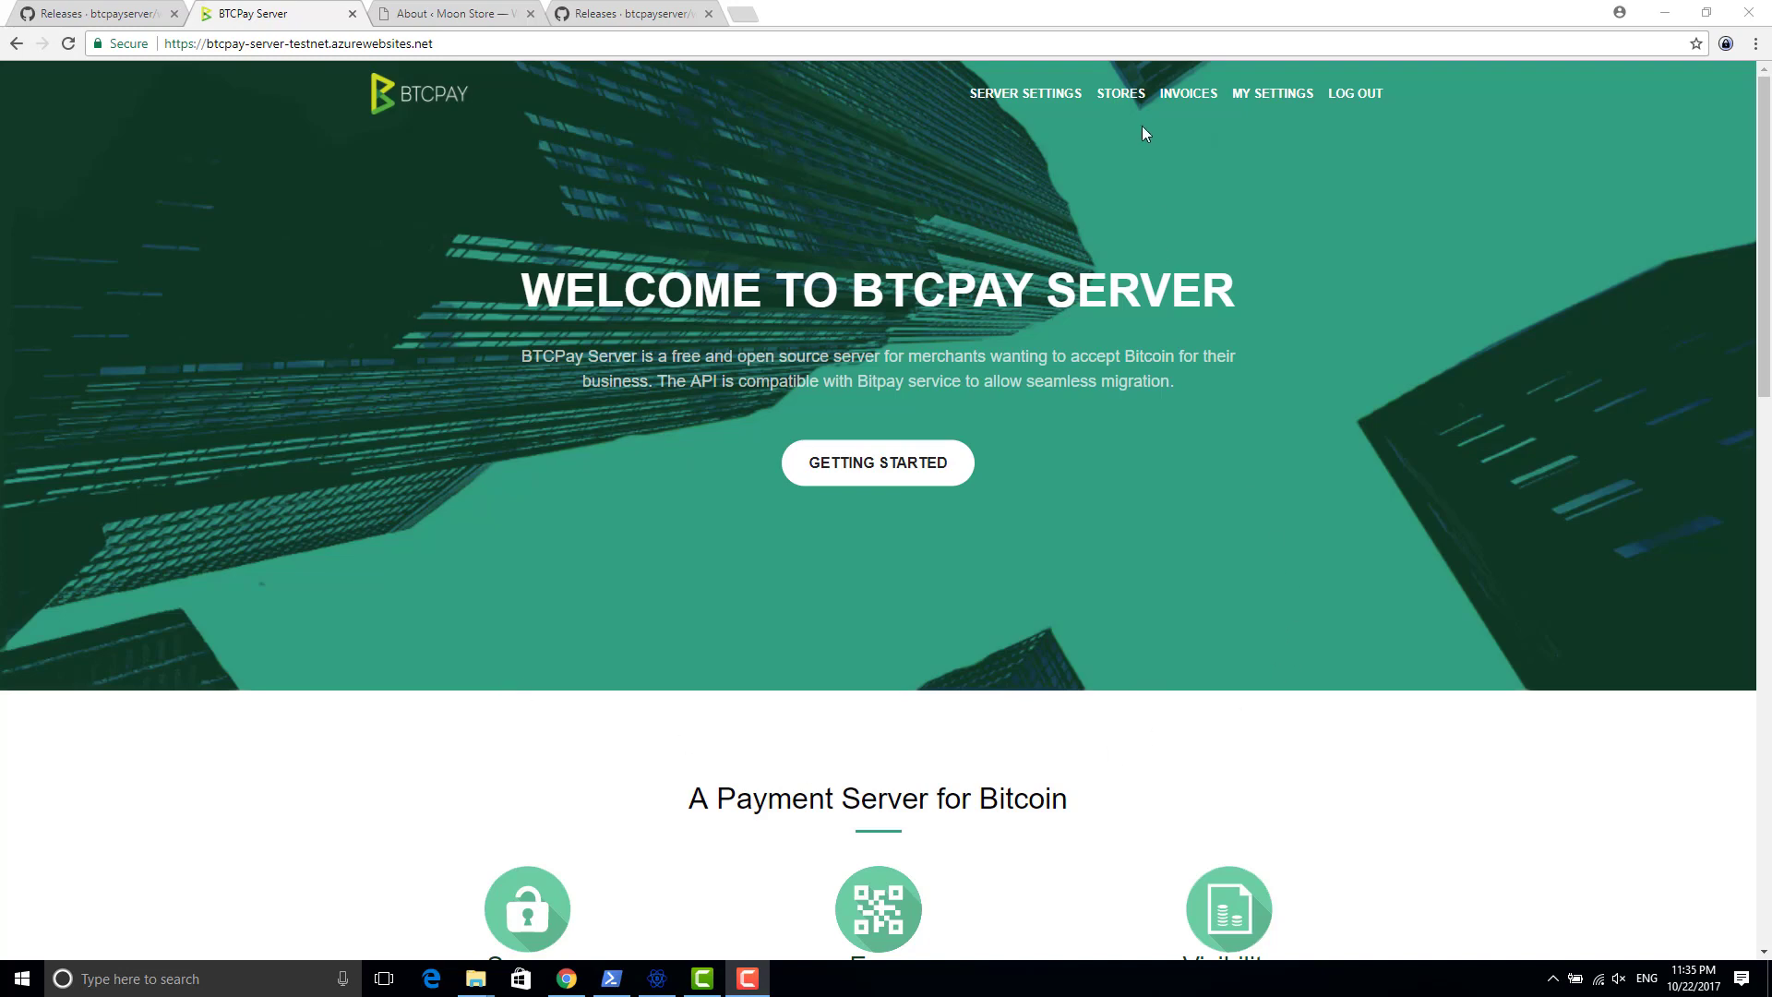
Open the BTCPay Server Stores page showing My store with balance 0.20793706
click(1133, 93)
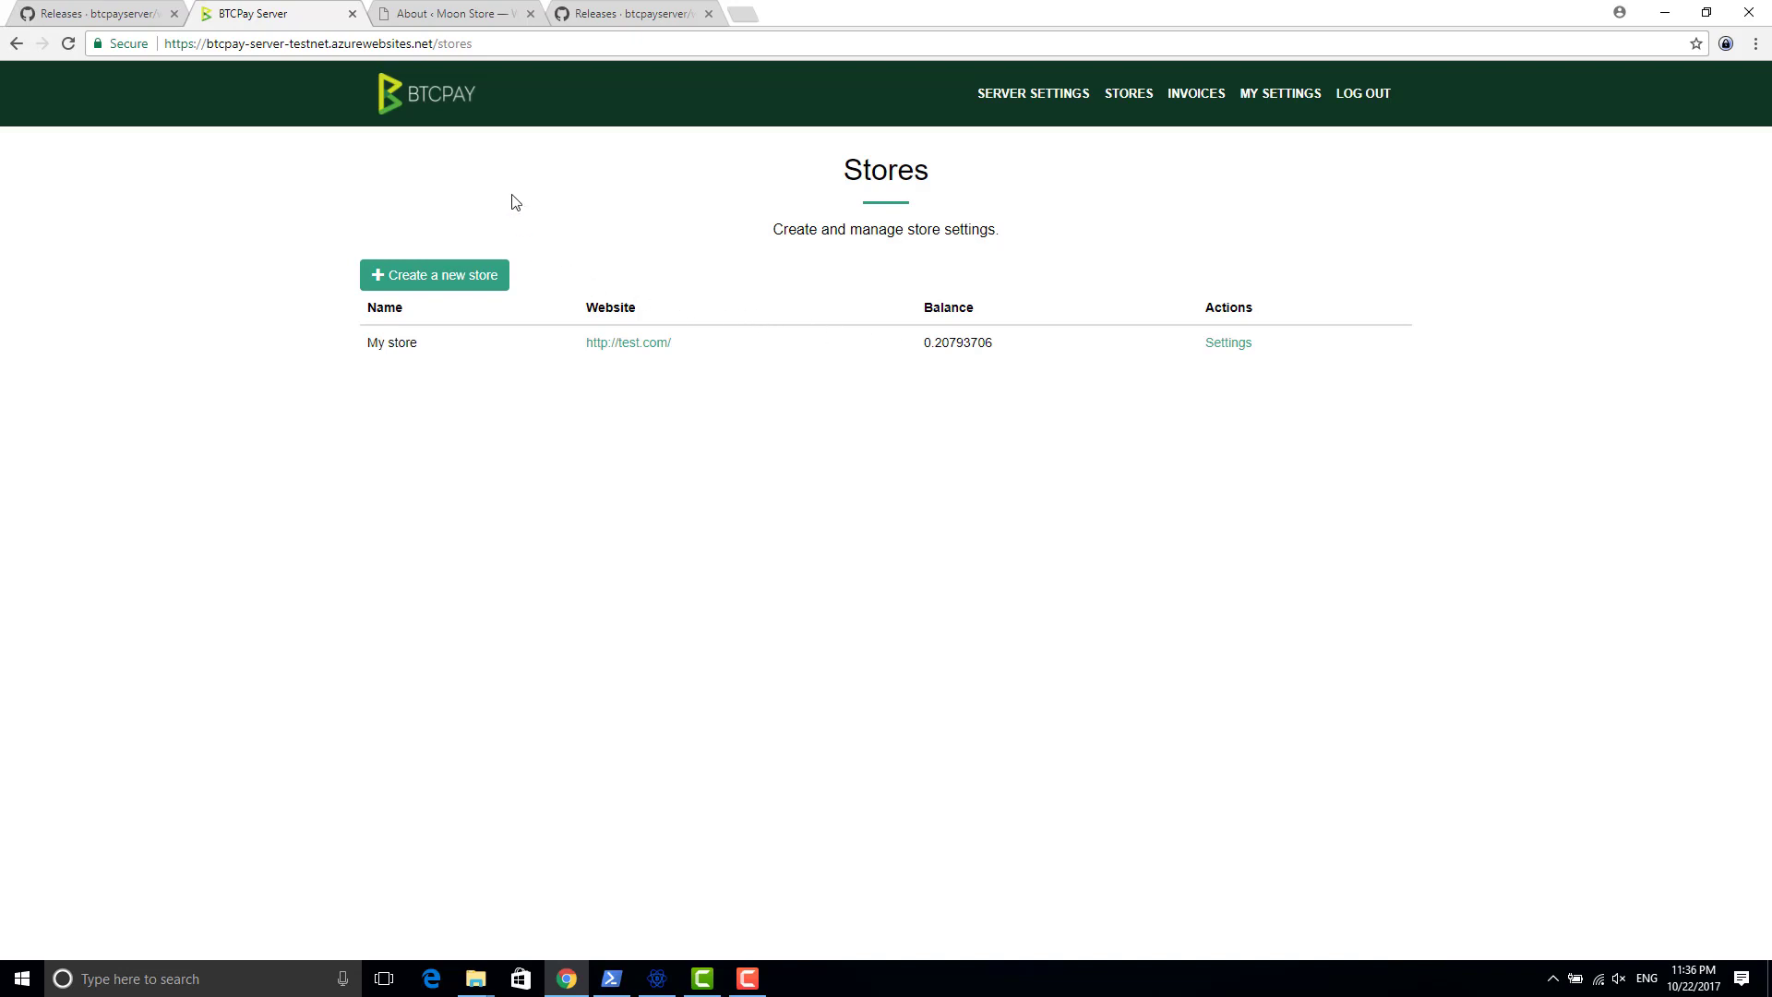
In the Moon Store tab, load the storefront home page at localhost:8080
click(453, 11)
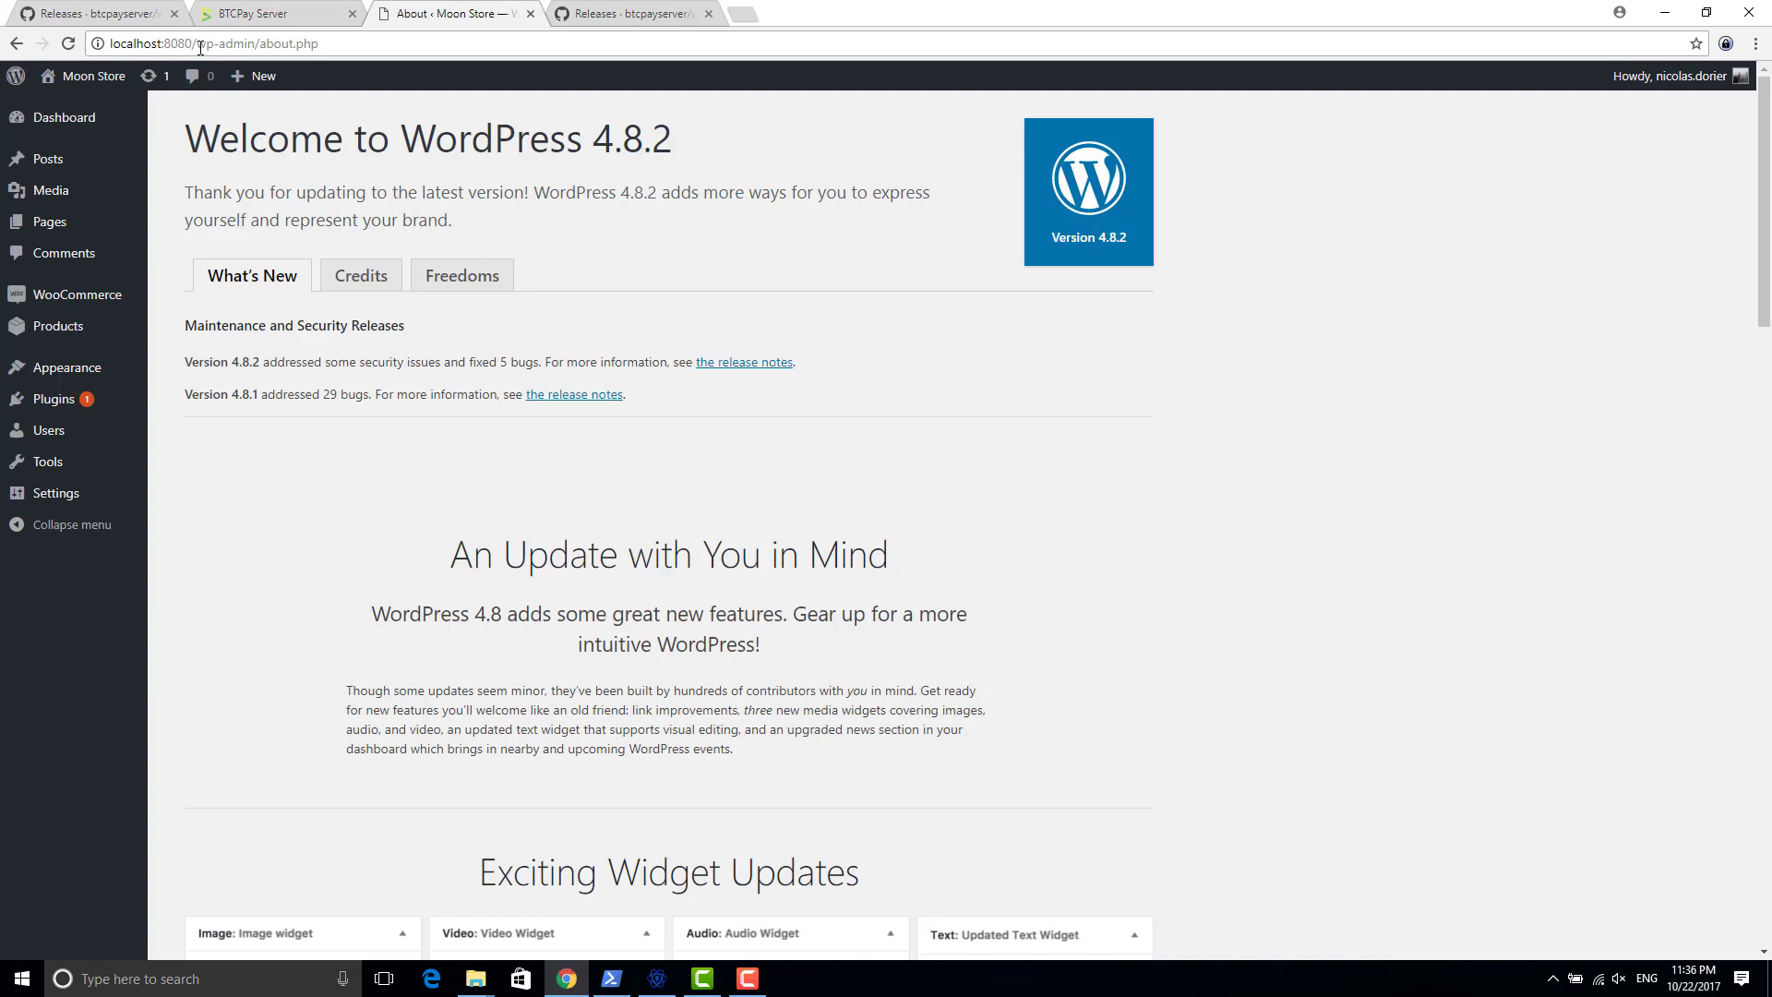
click(201, 47)
click(201, 46)
key(shift+End)
key(BackSpace)
key(Return)
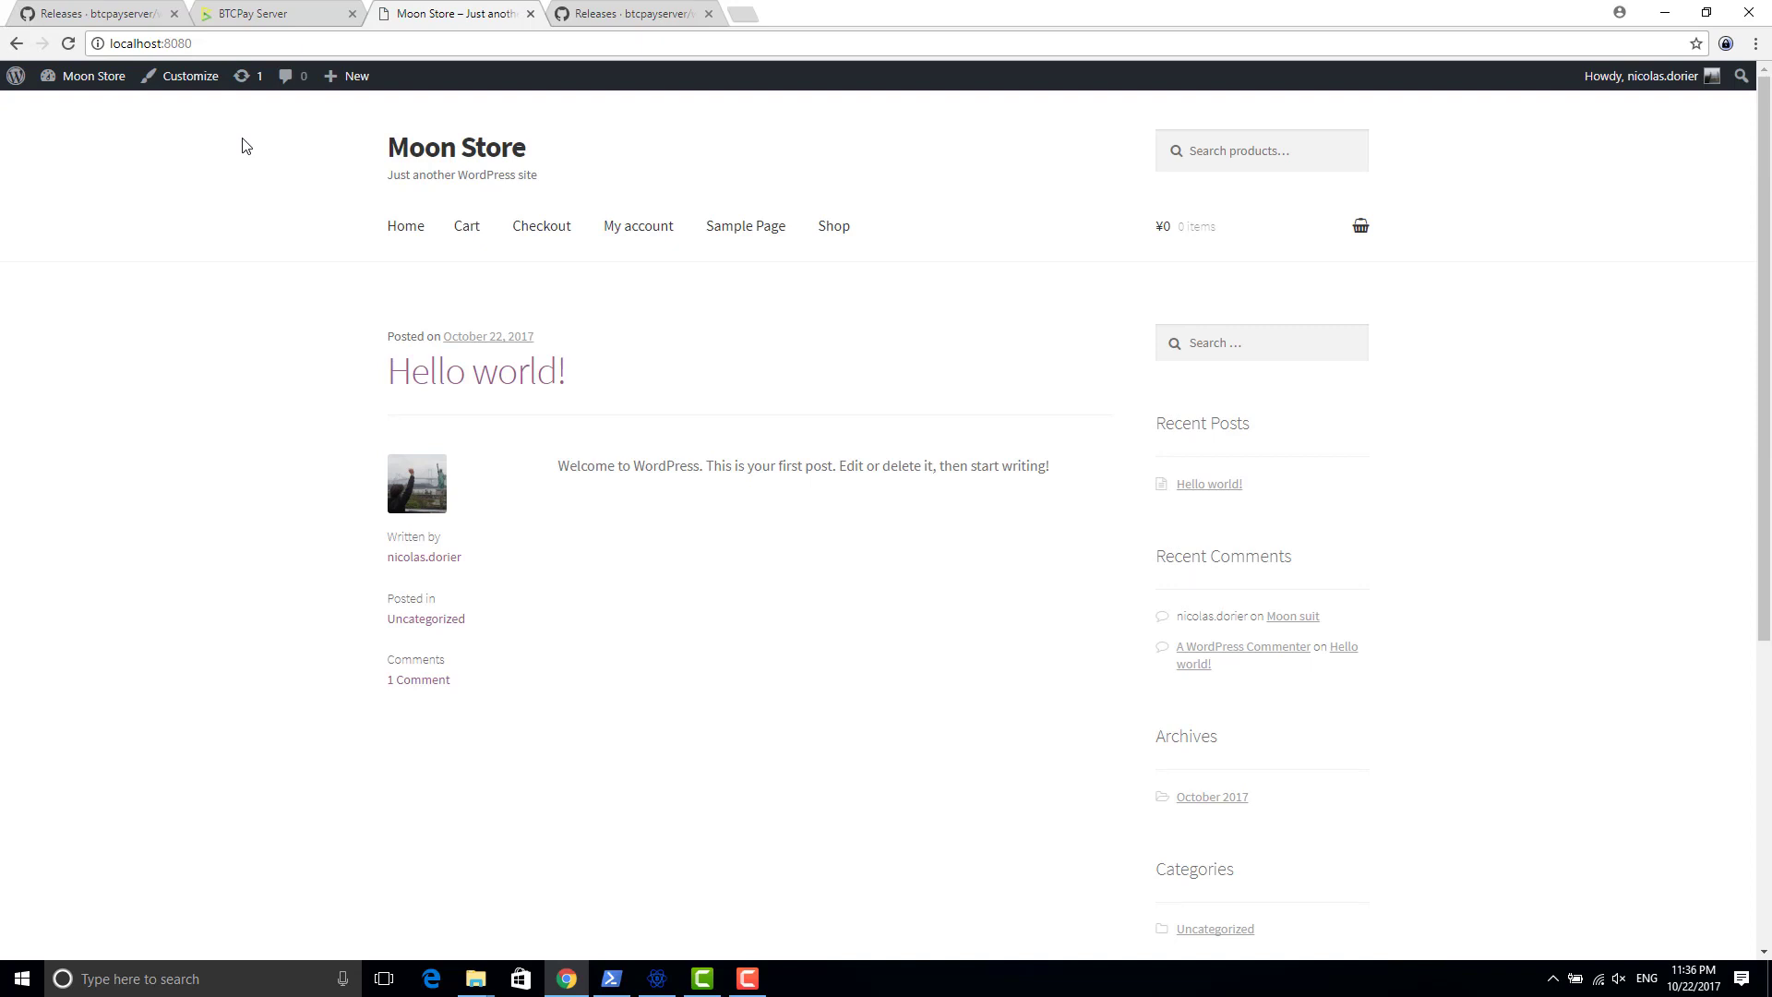
Open the Moon suit product page from the Shop, priced ¥6,999
click(839, 233)
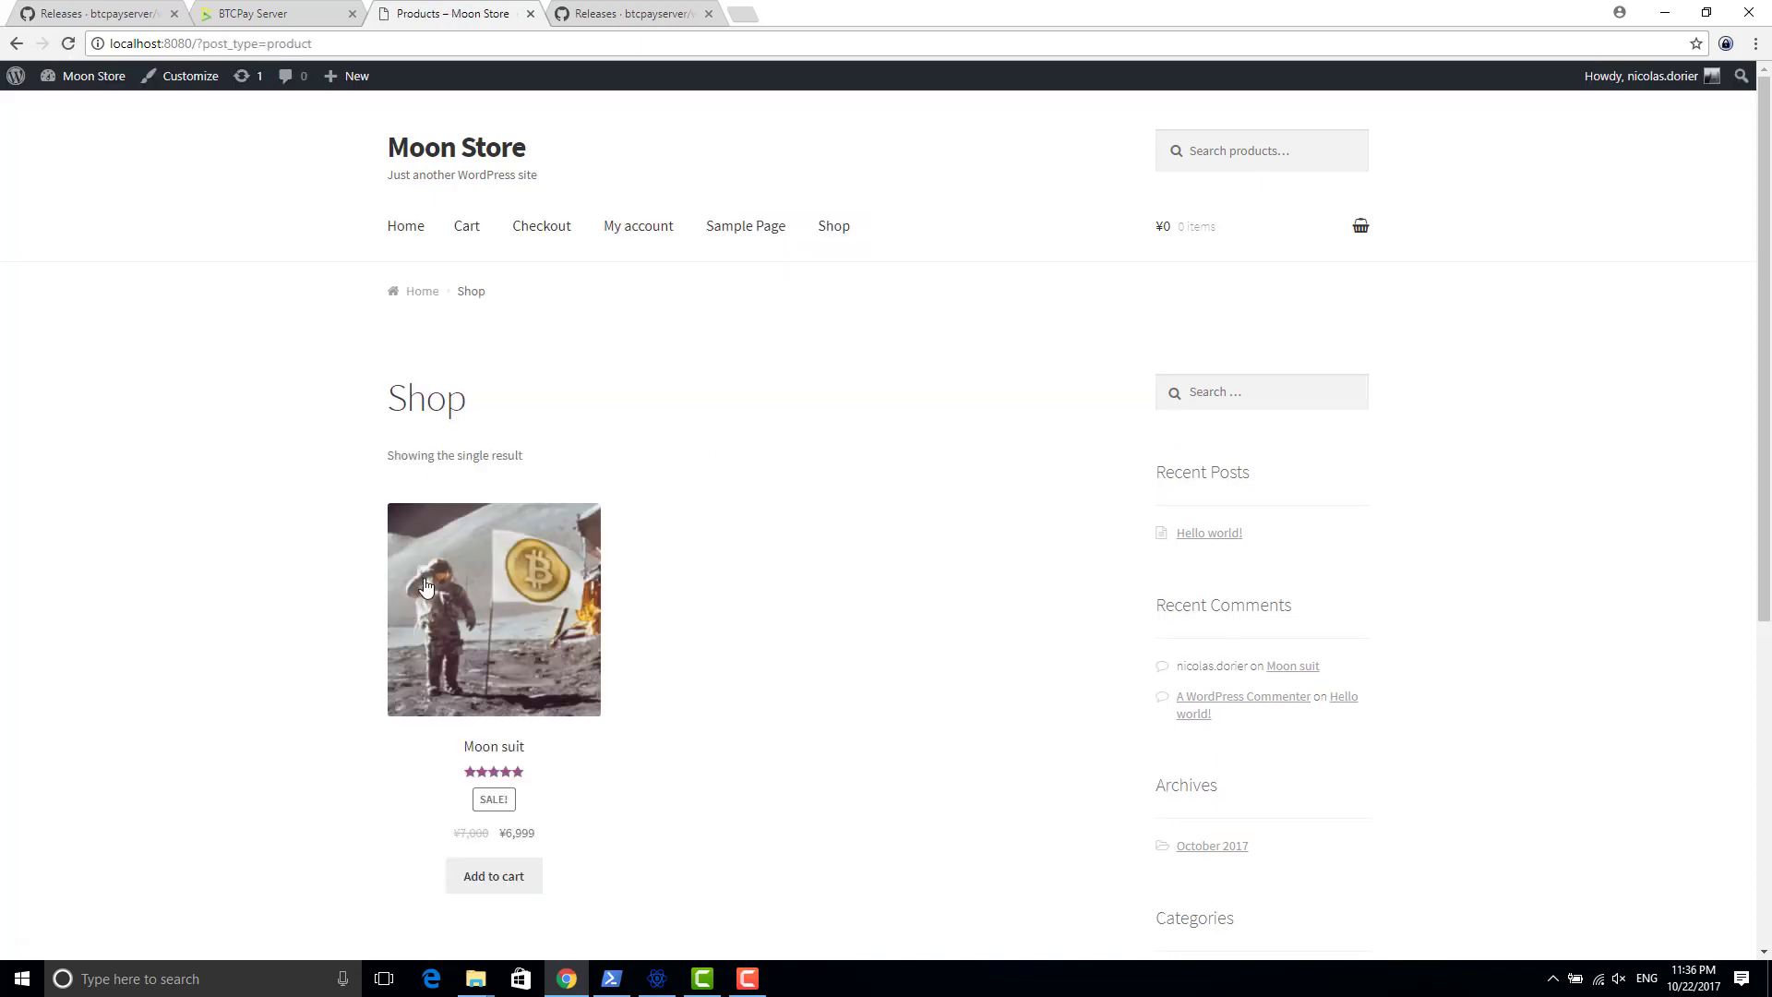
scroll(503, 706, down, 1)
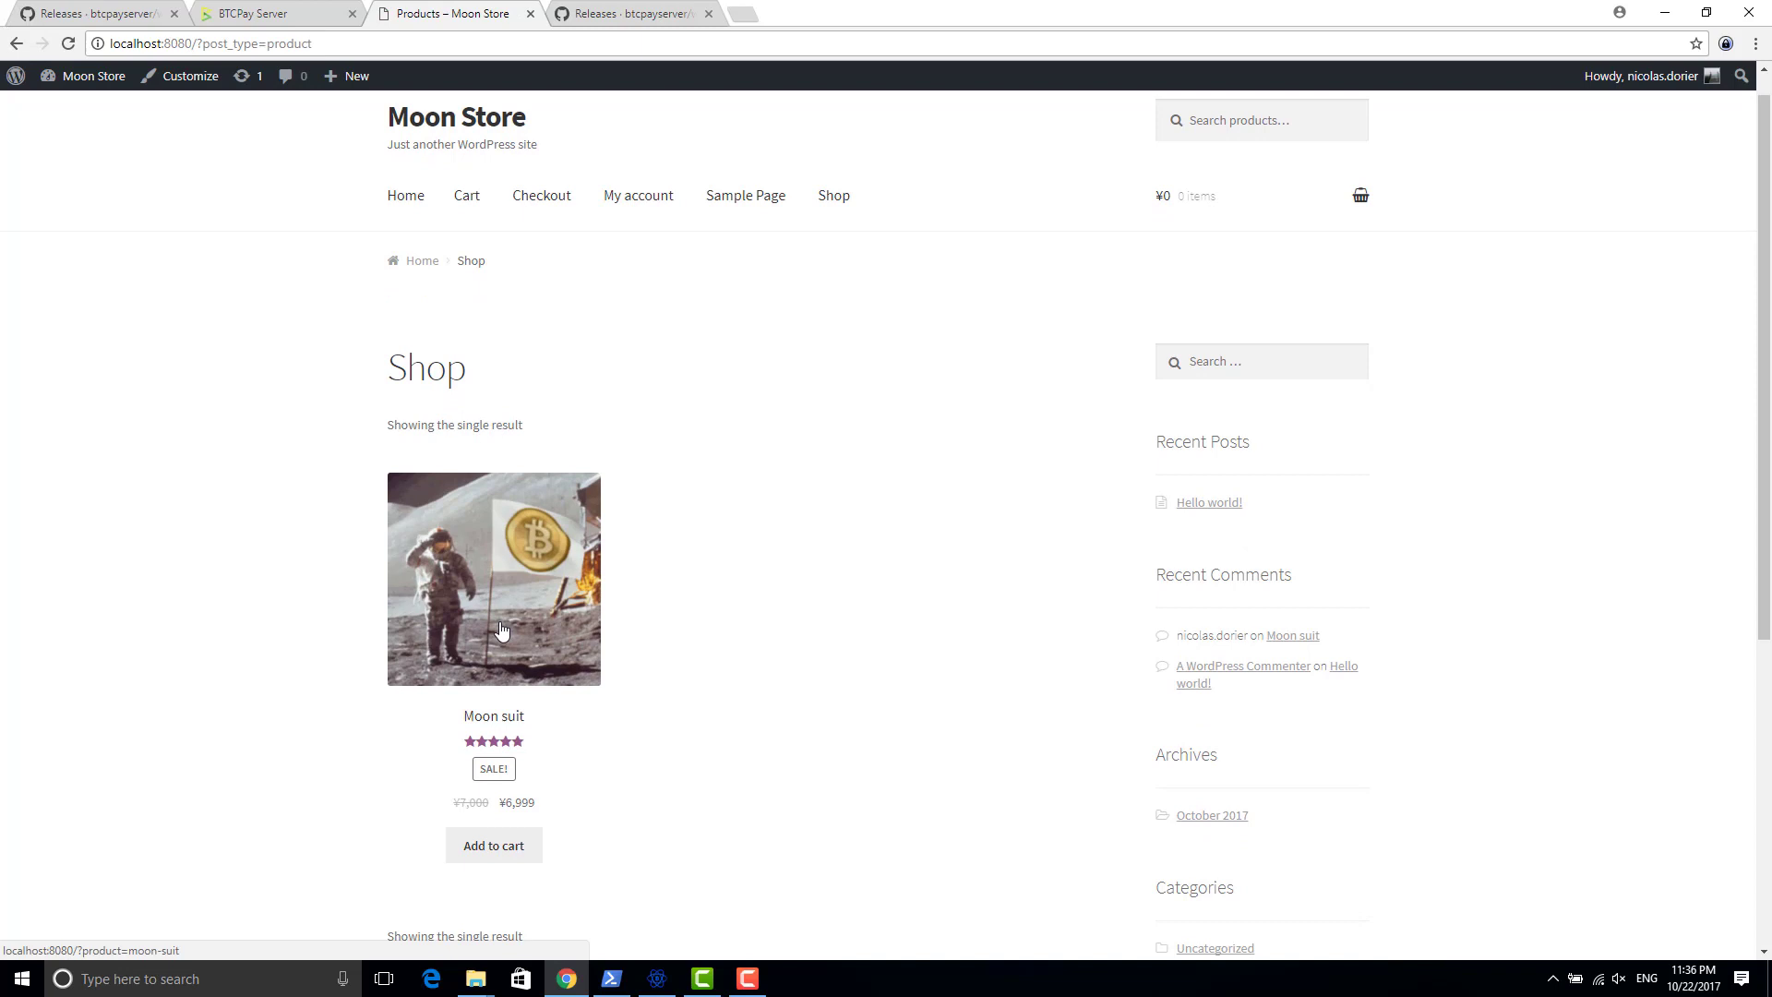
click(519, 706)
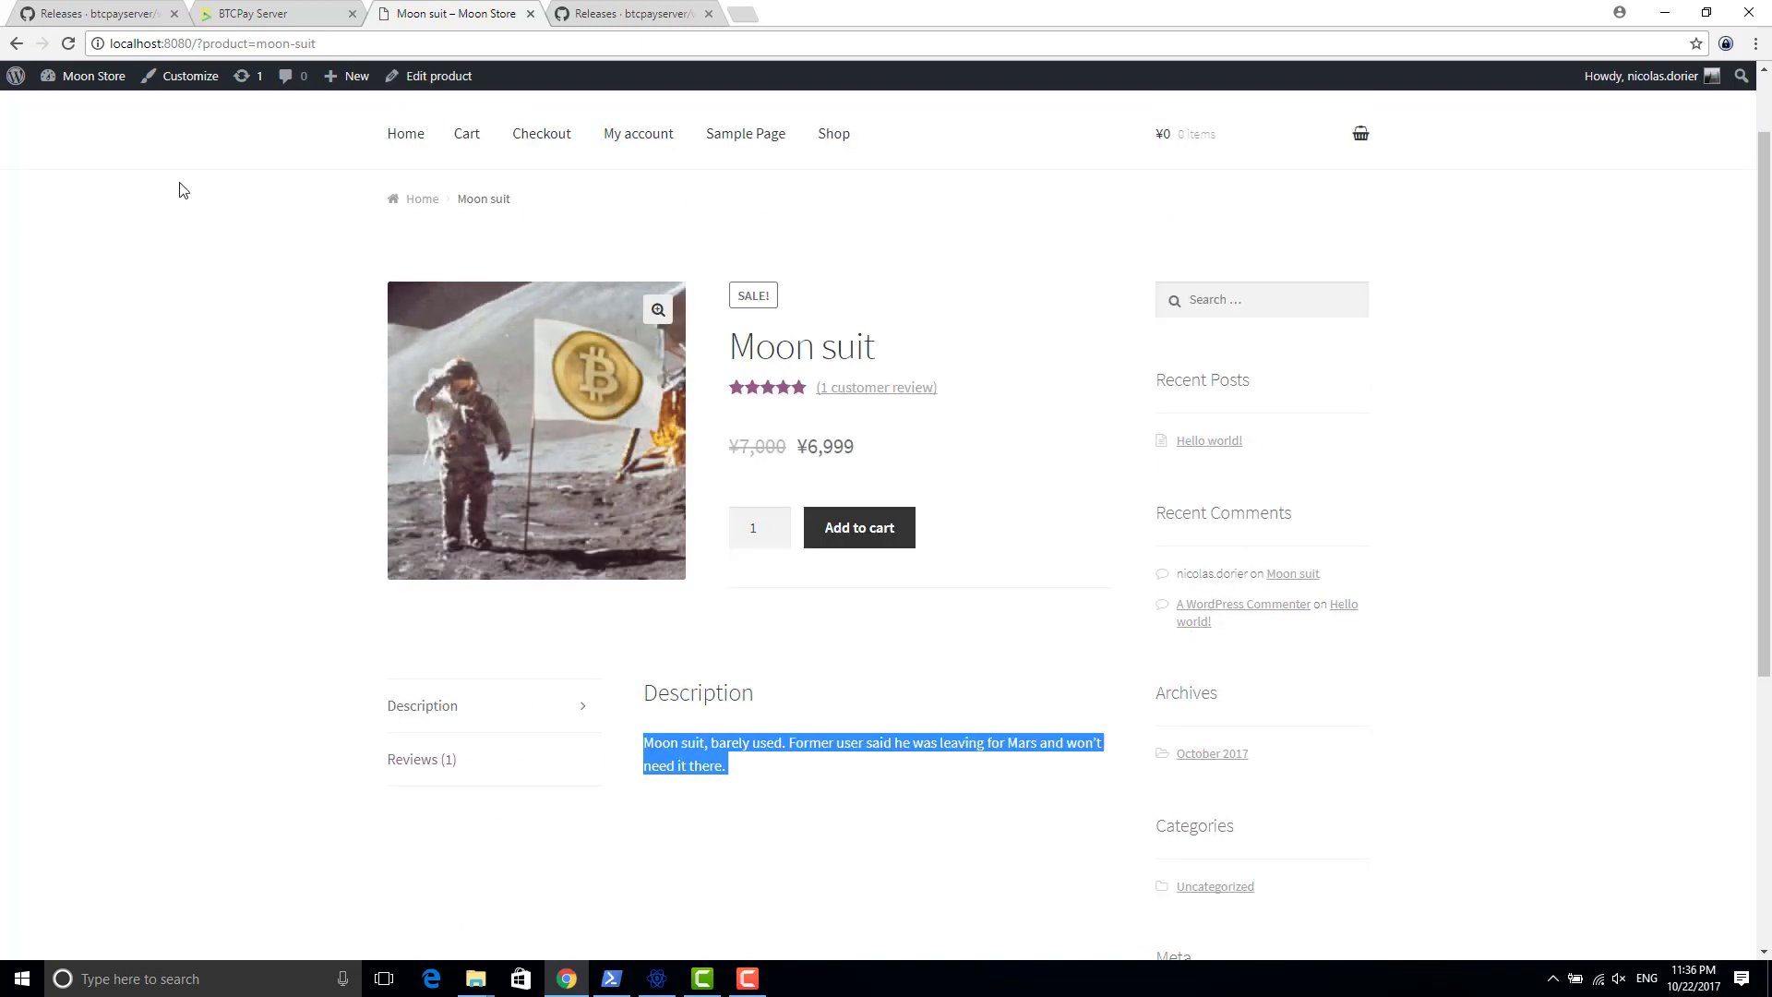
mouse_move(16, 77)
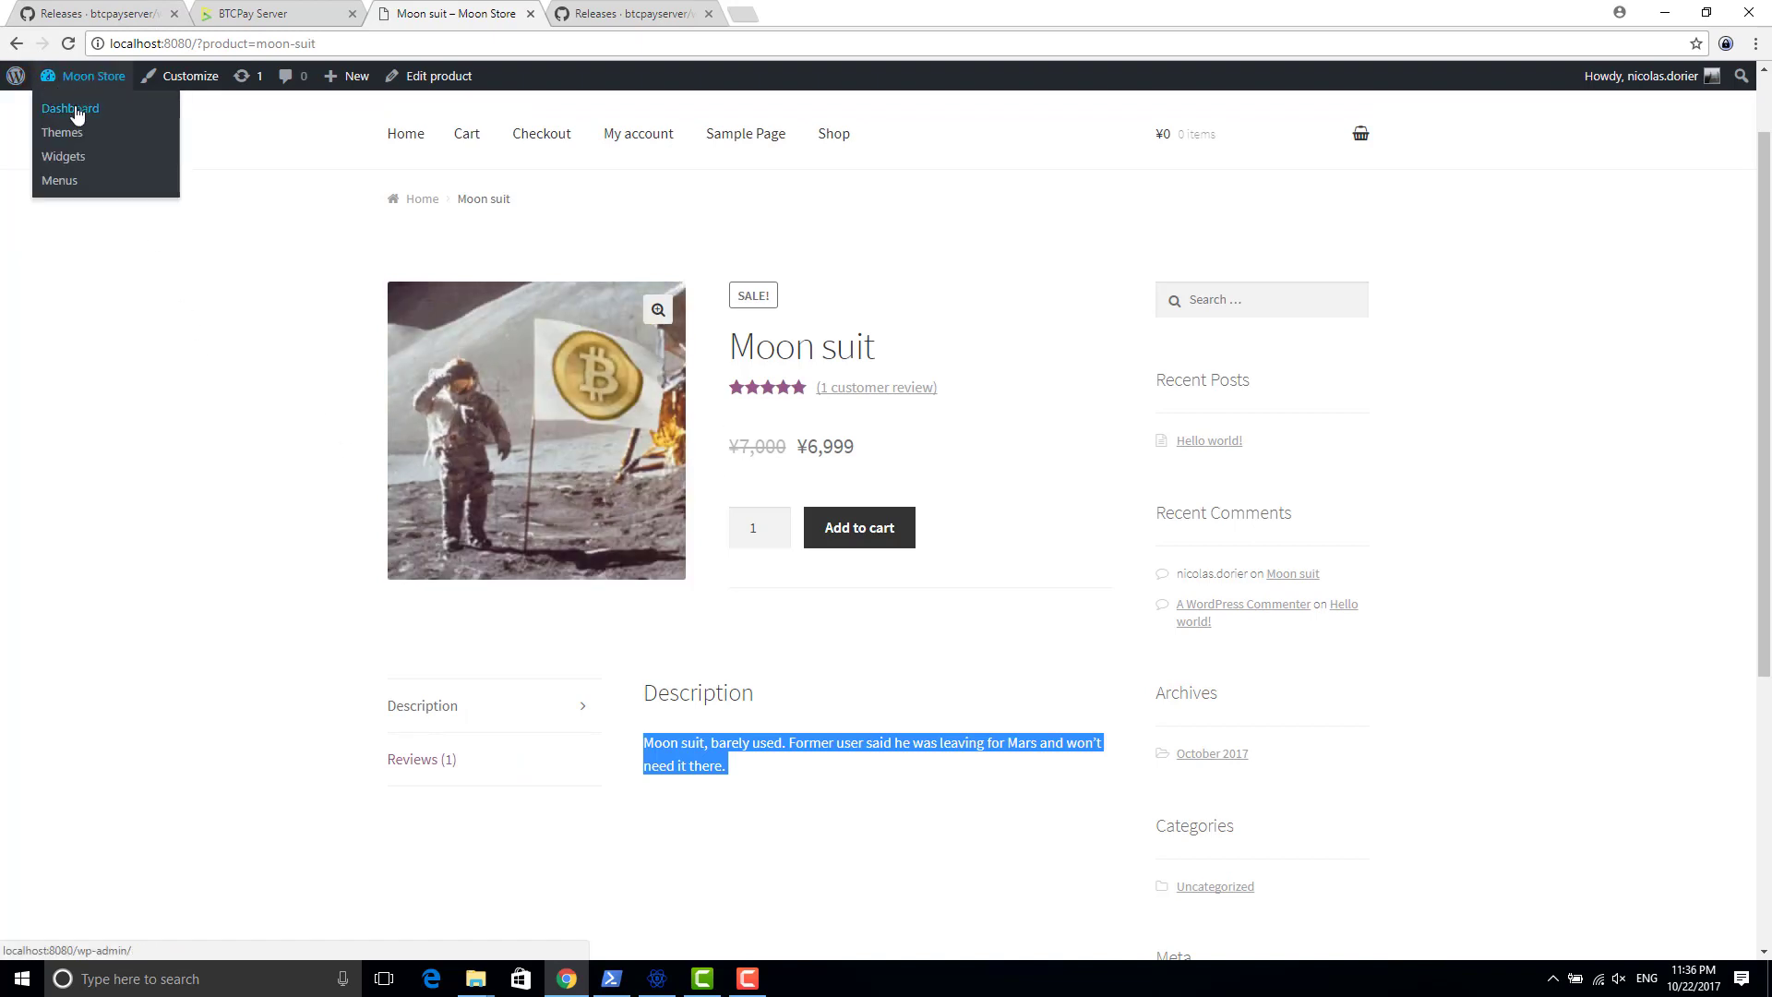
Go to the Moon Store dashboard and open Plugins > Add New
click(78, 112)
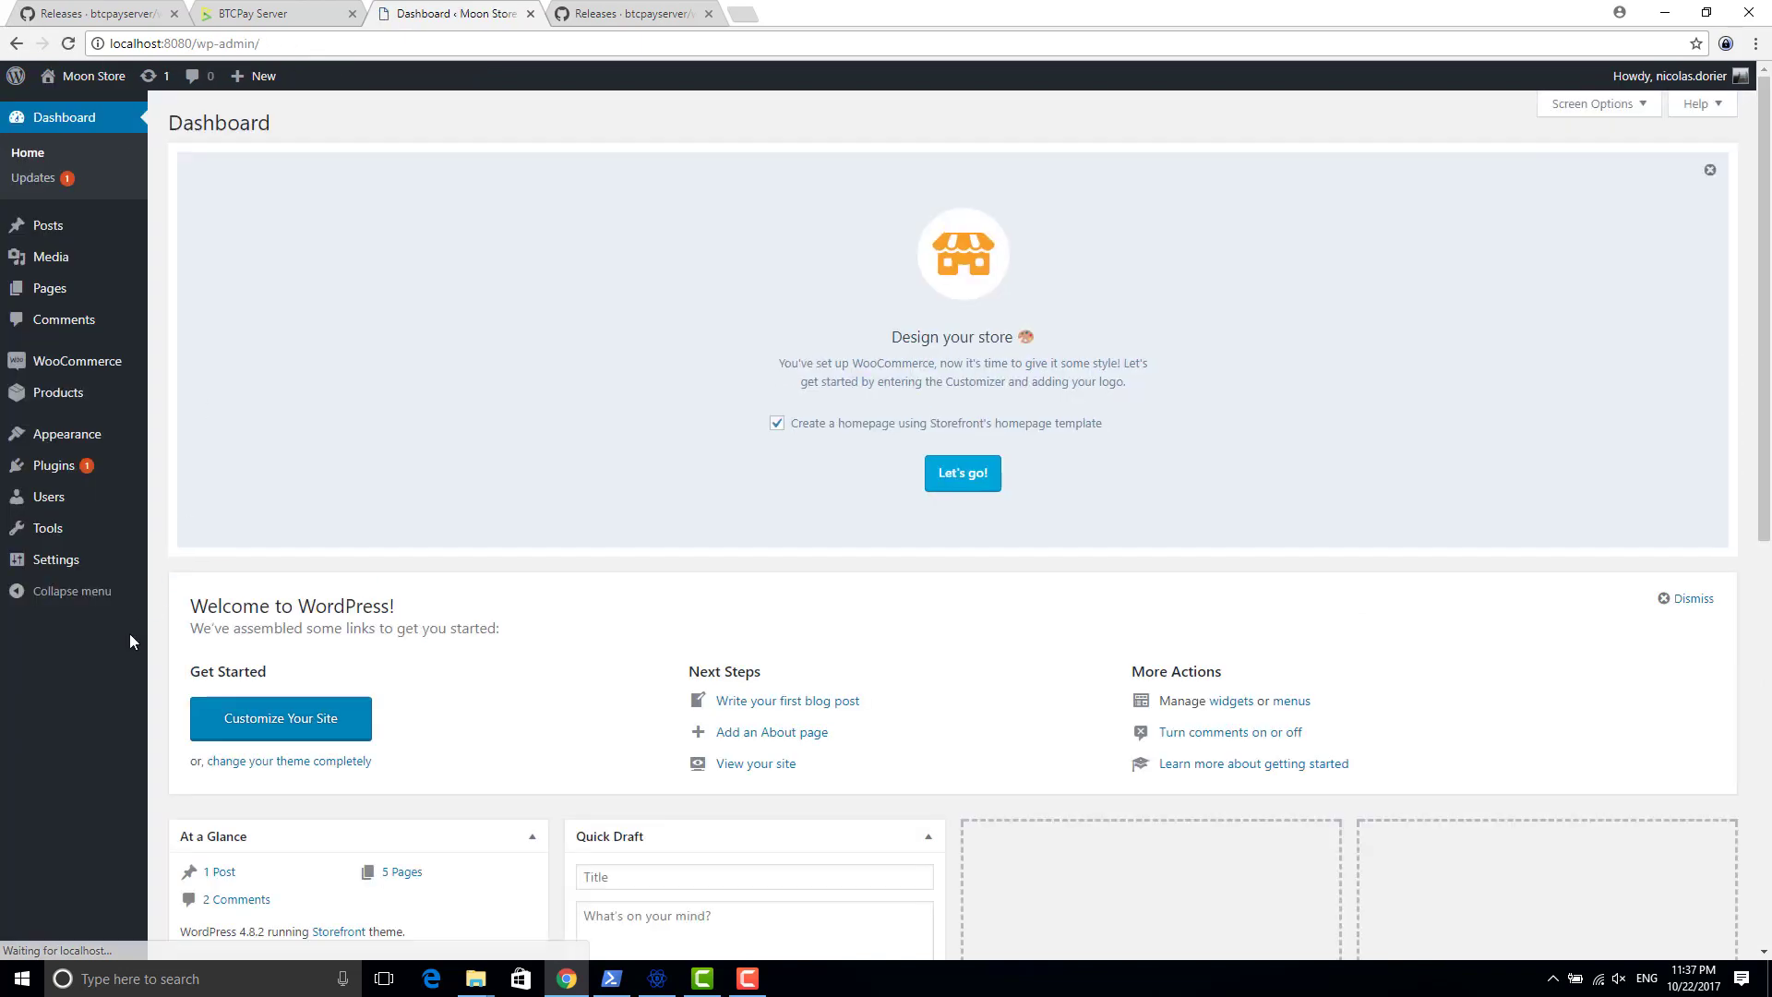
mouse_move(57, 476)
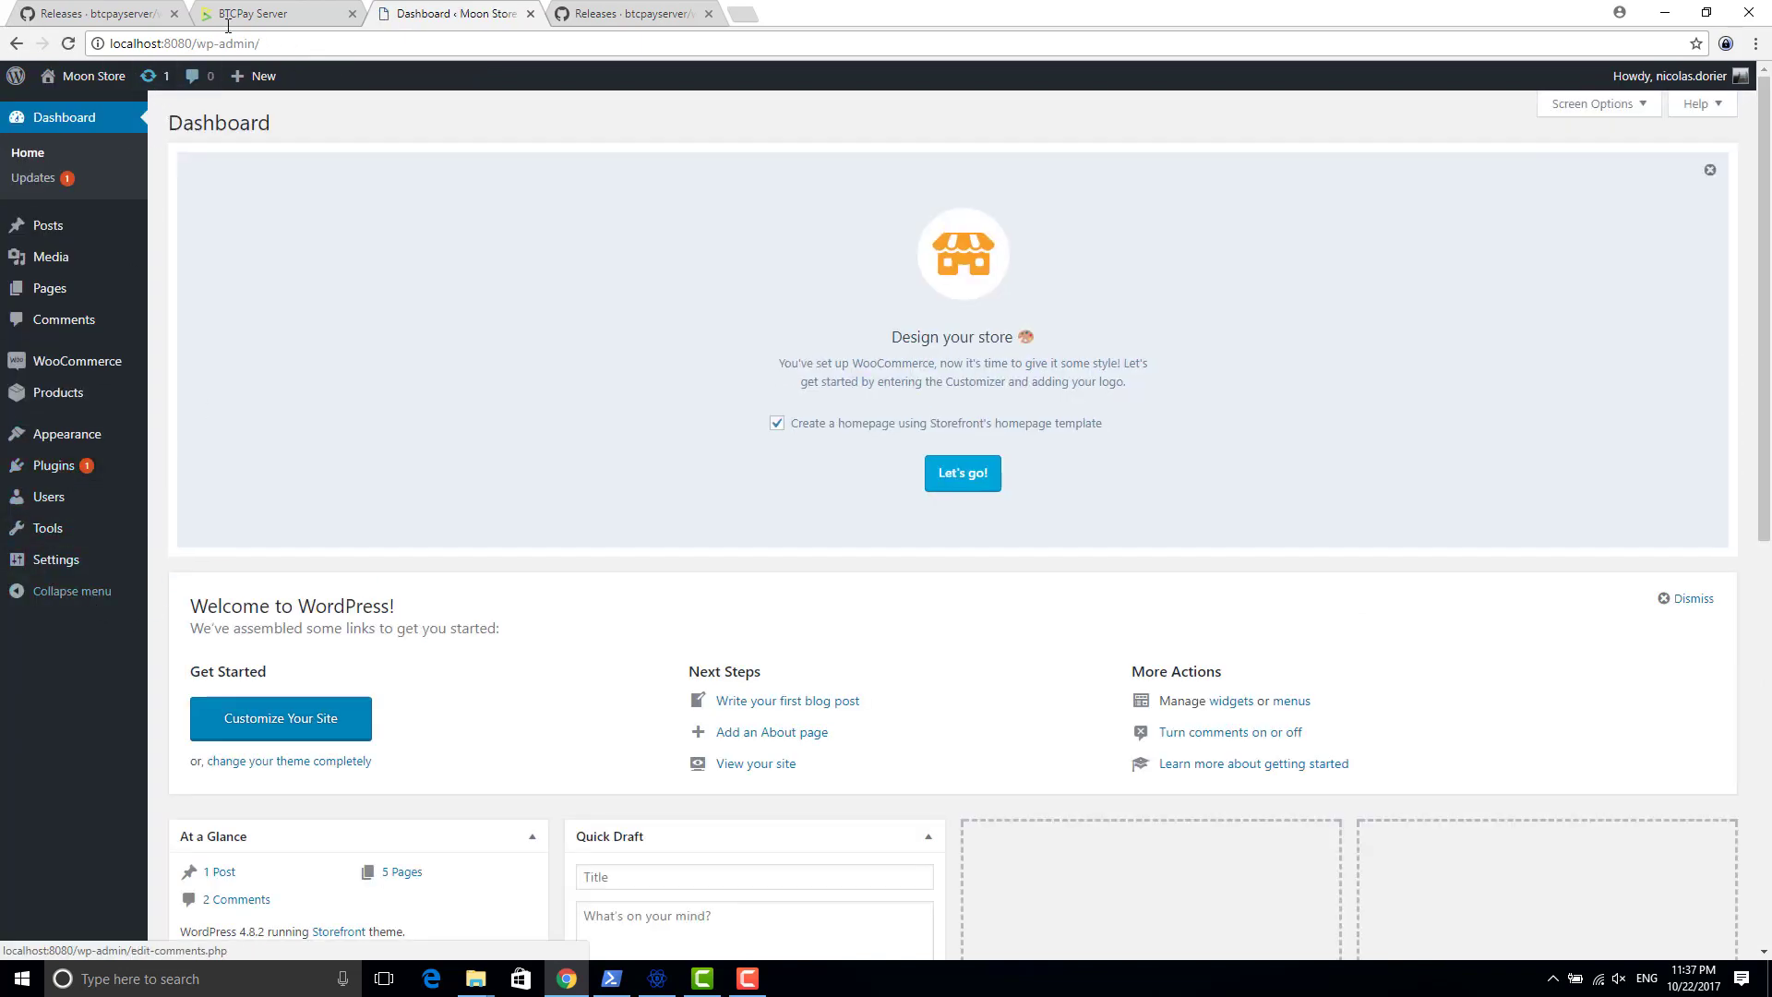
click(201, 46)
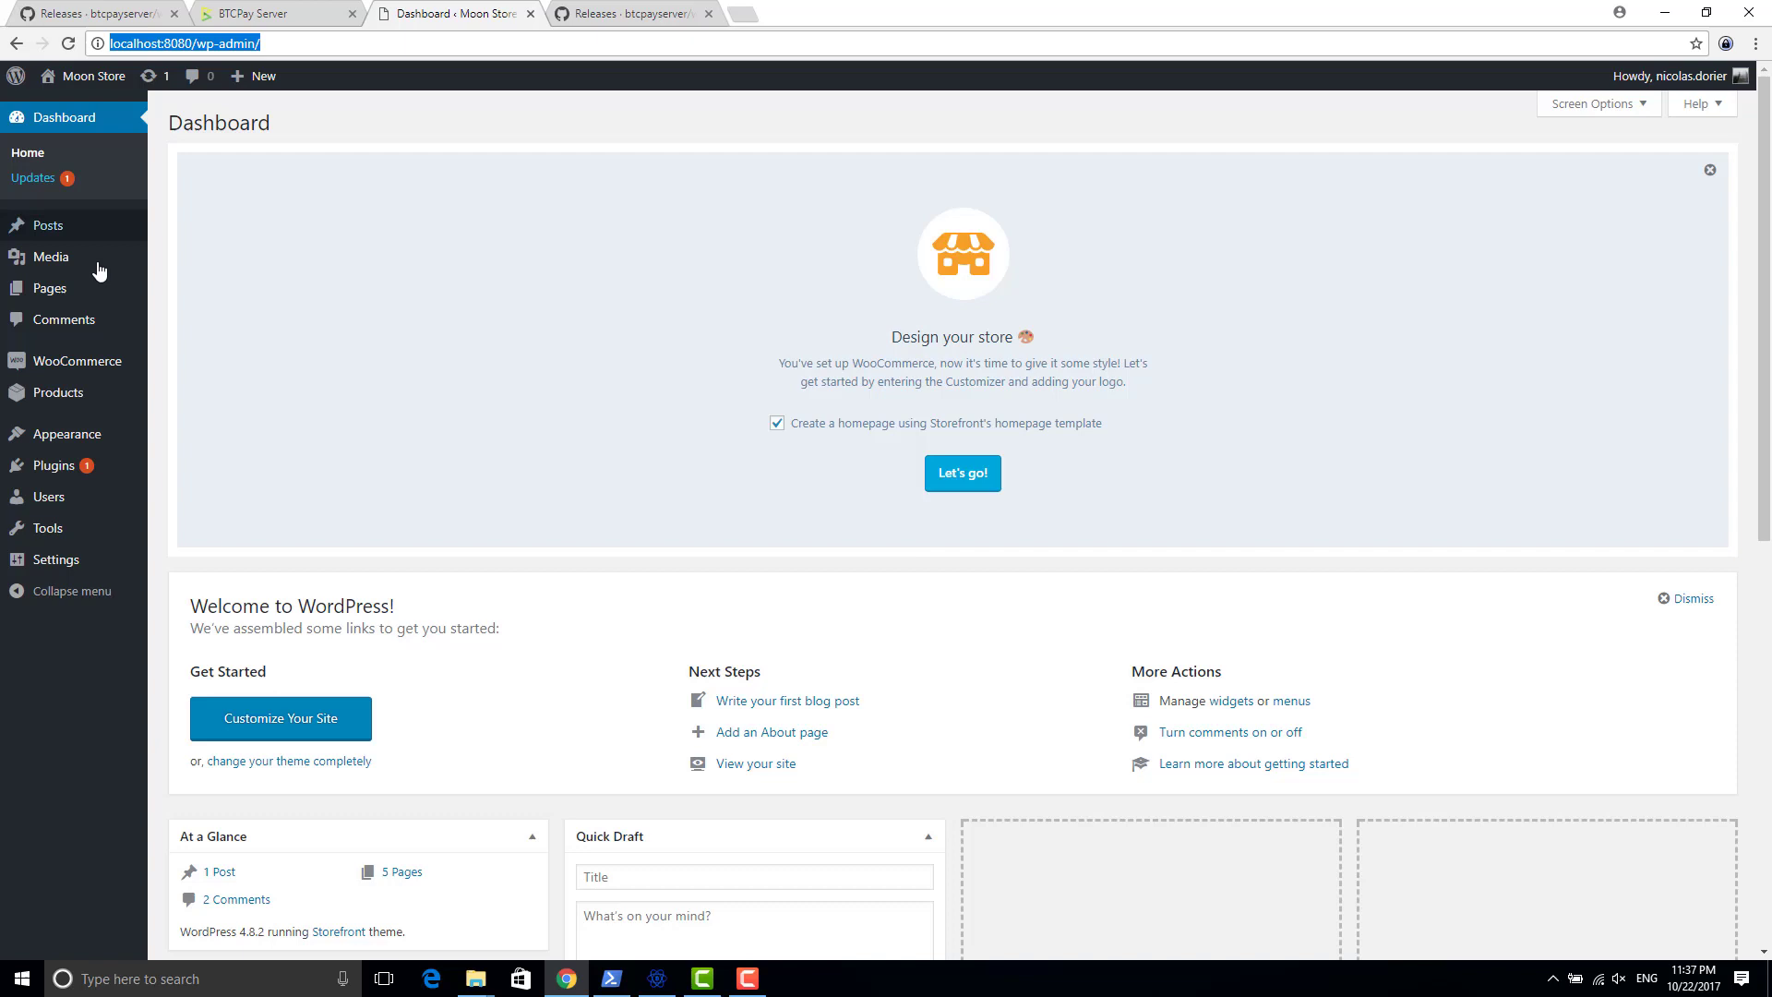
mouse_move(55, 482)
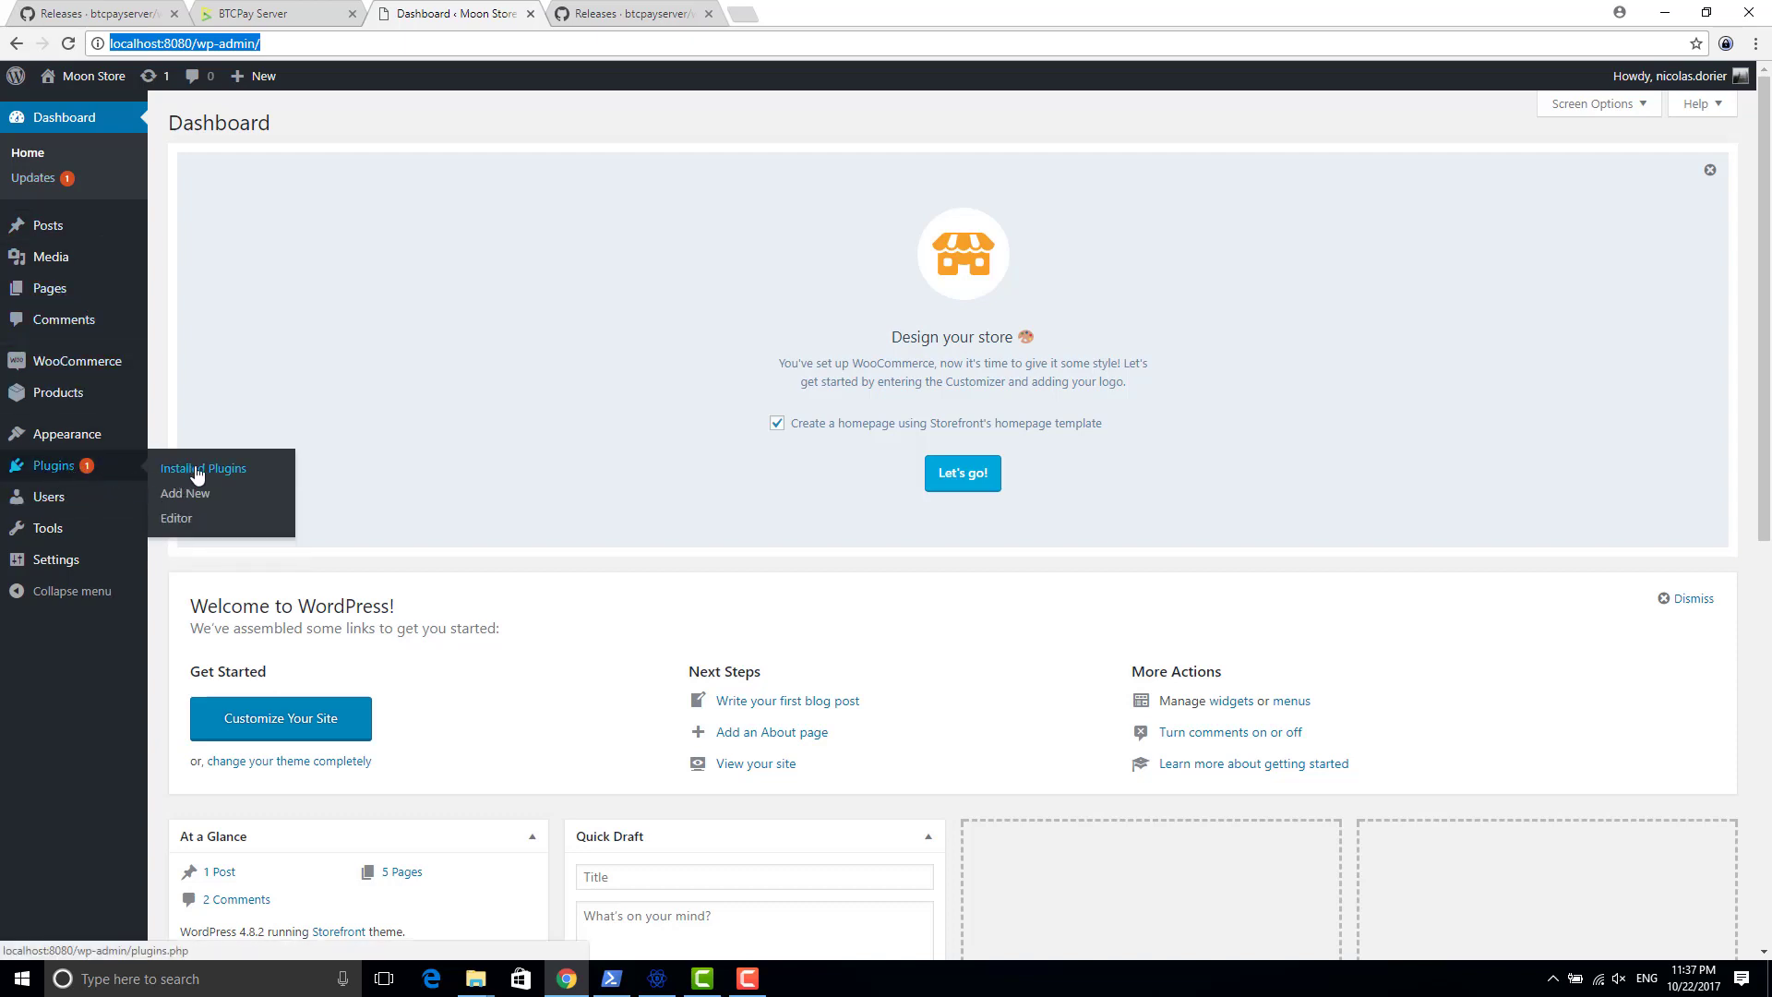
click(191, 494)
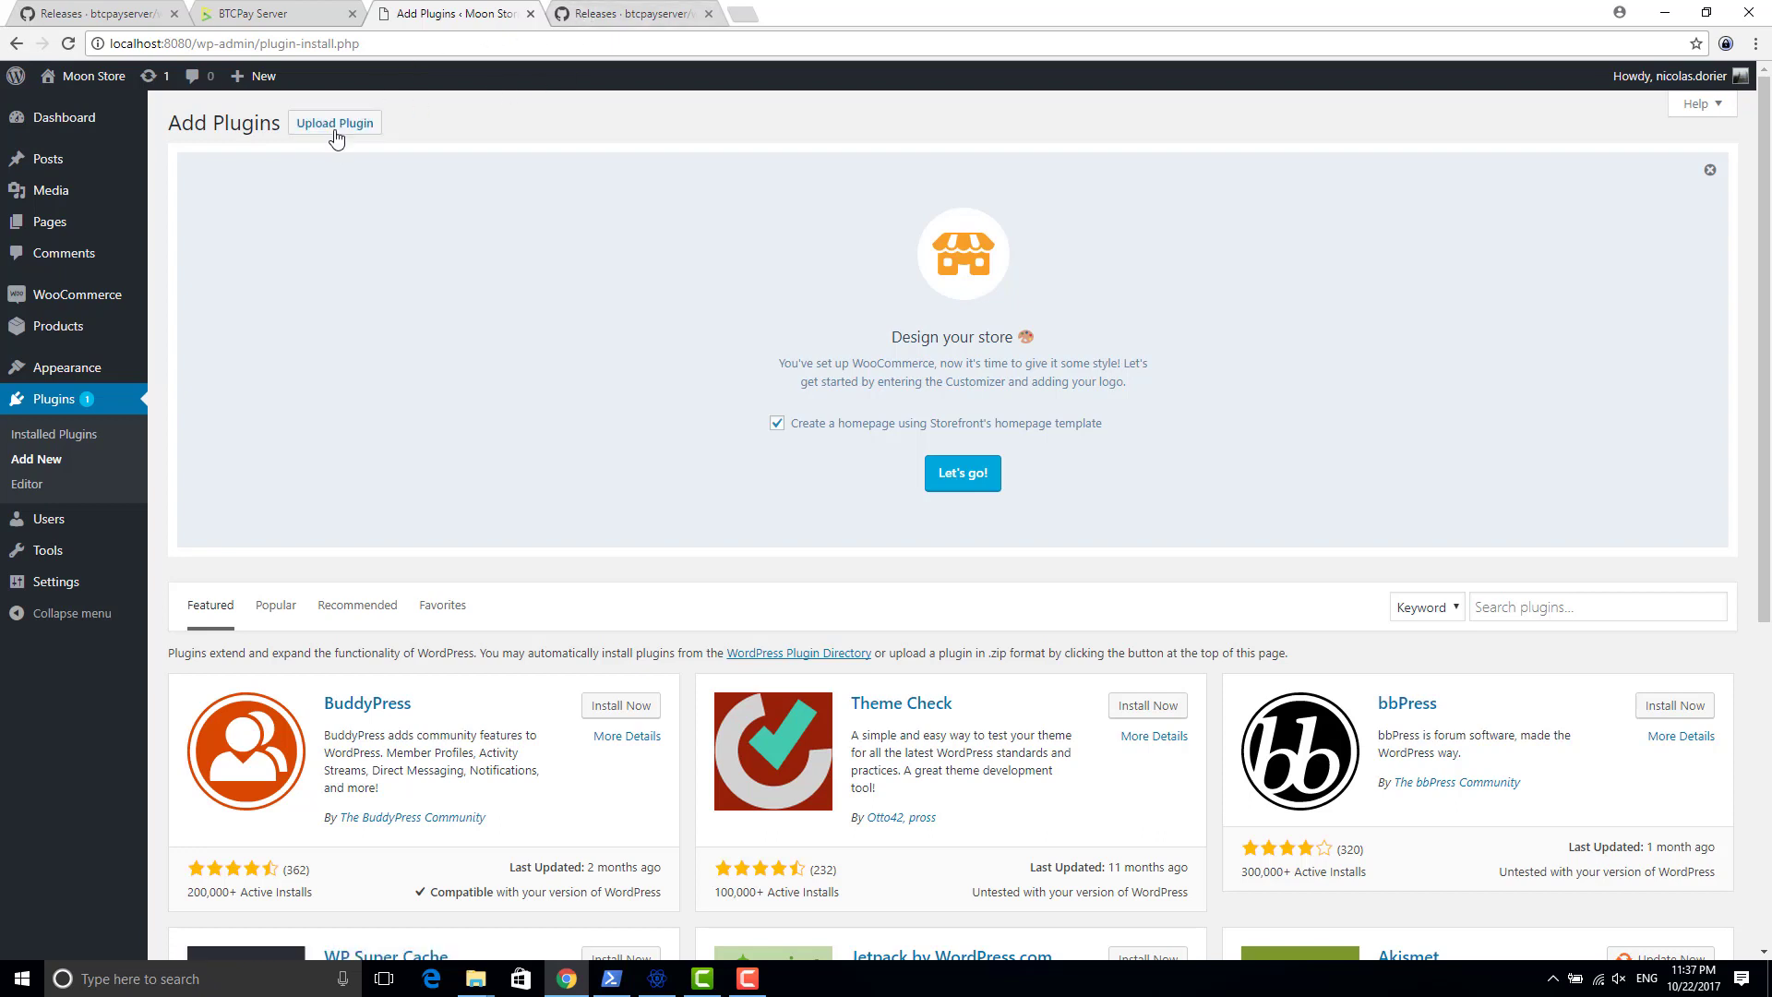
Check the GitHub v2.2.13 BTCPay support release and its zip, then return to Add Plugins
click(596, 13)
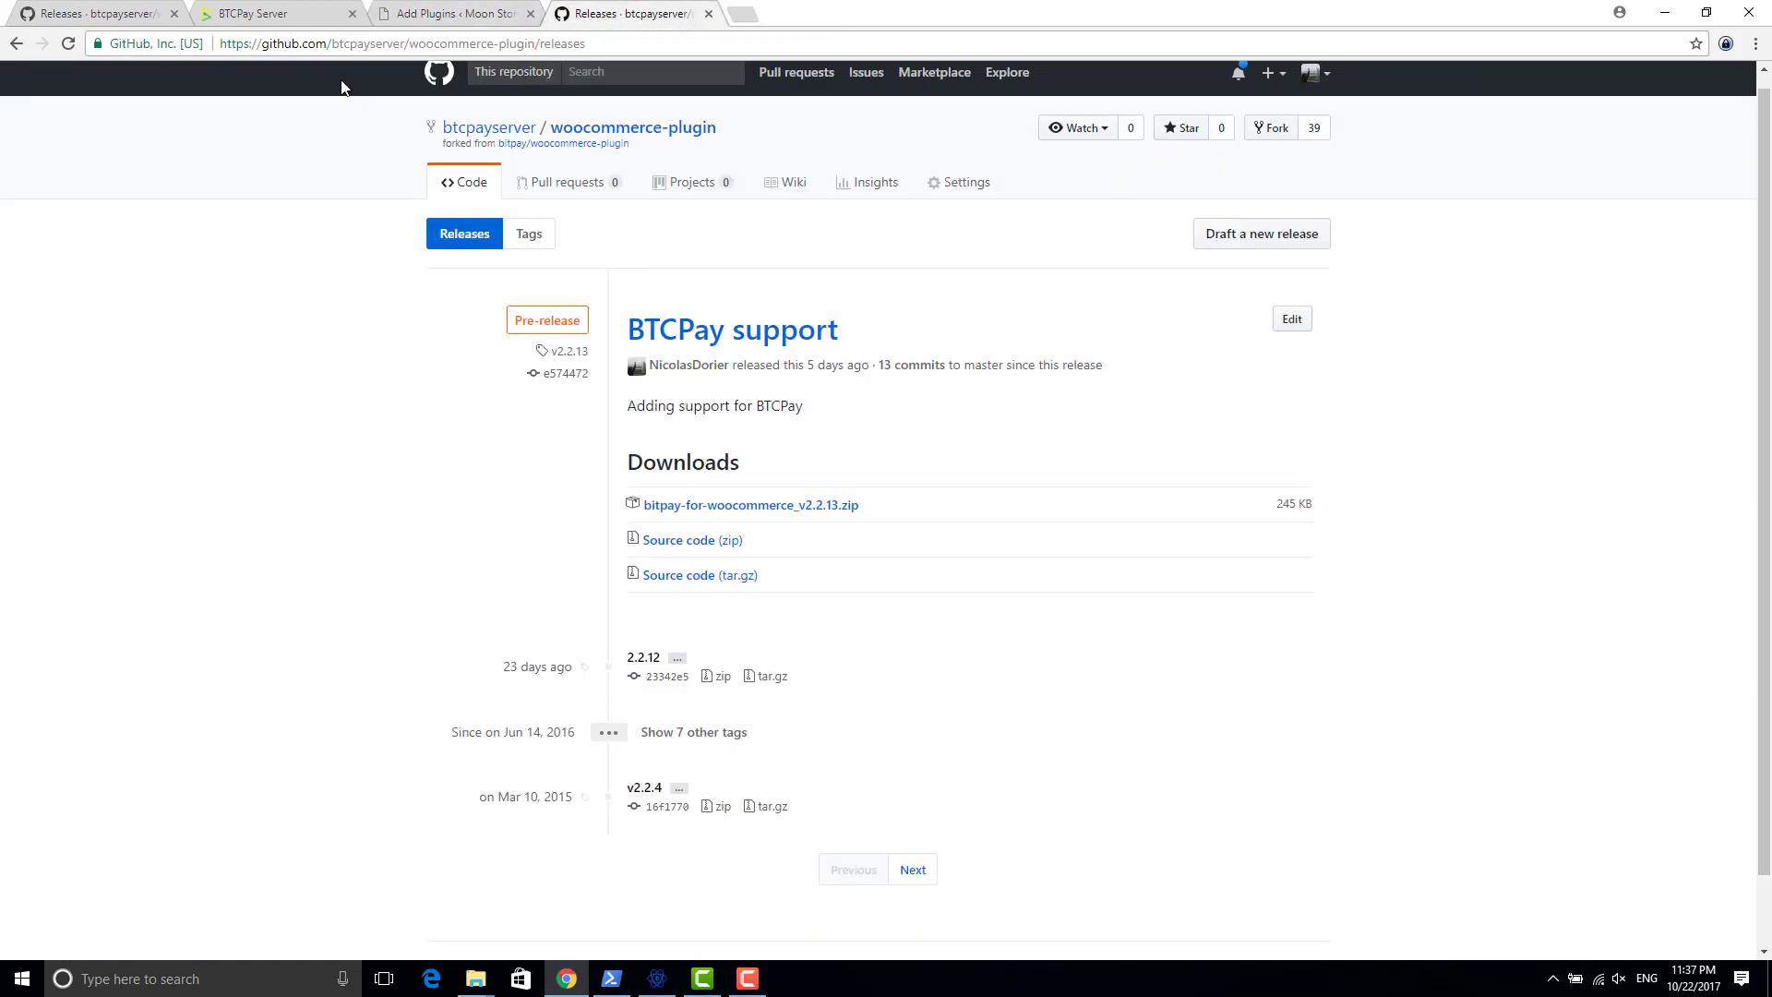
click(258, 47)
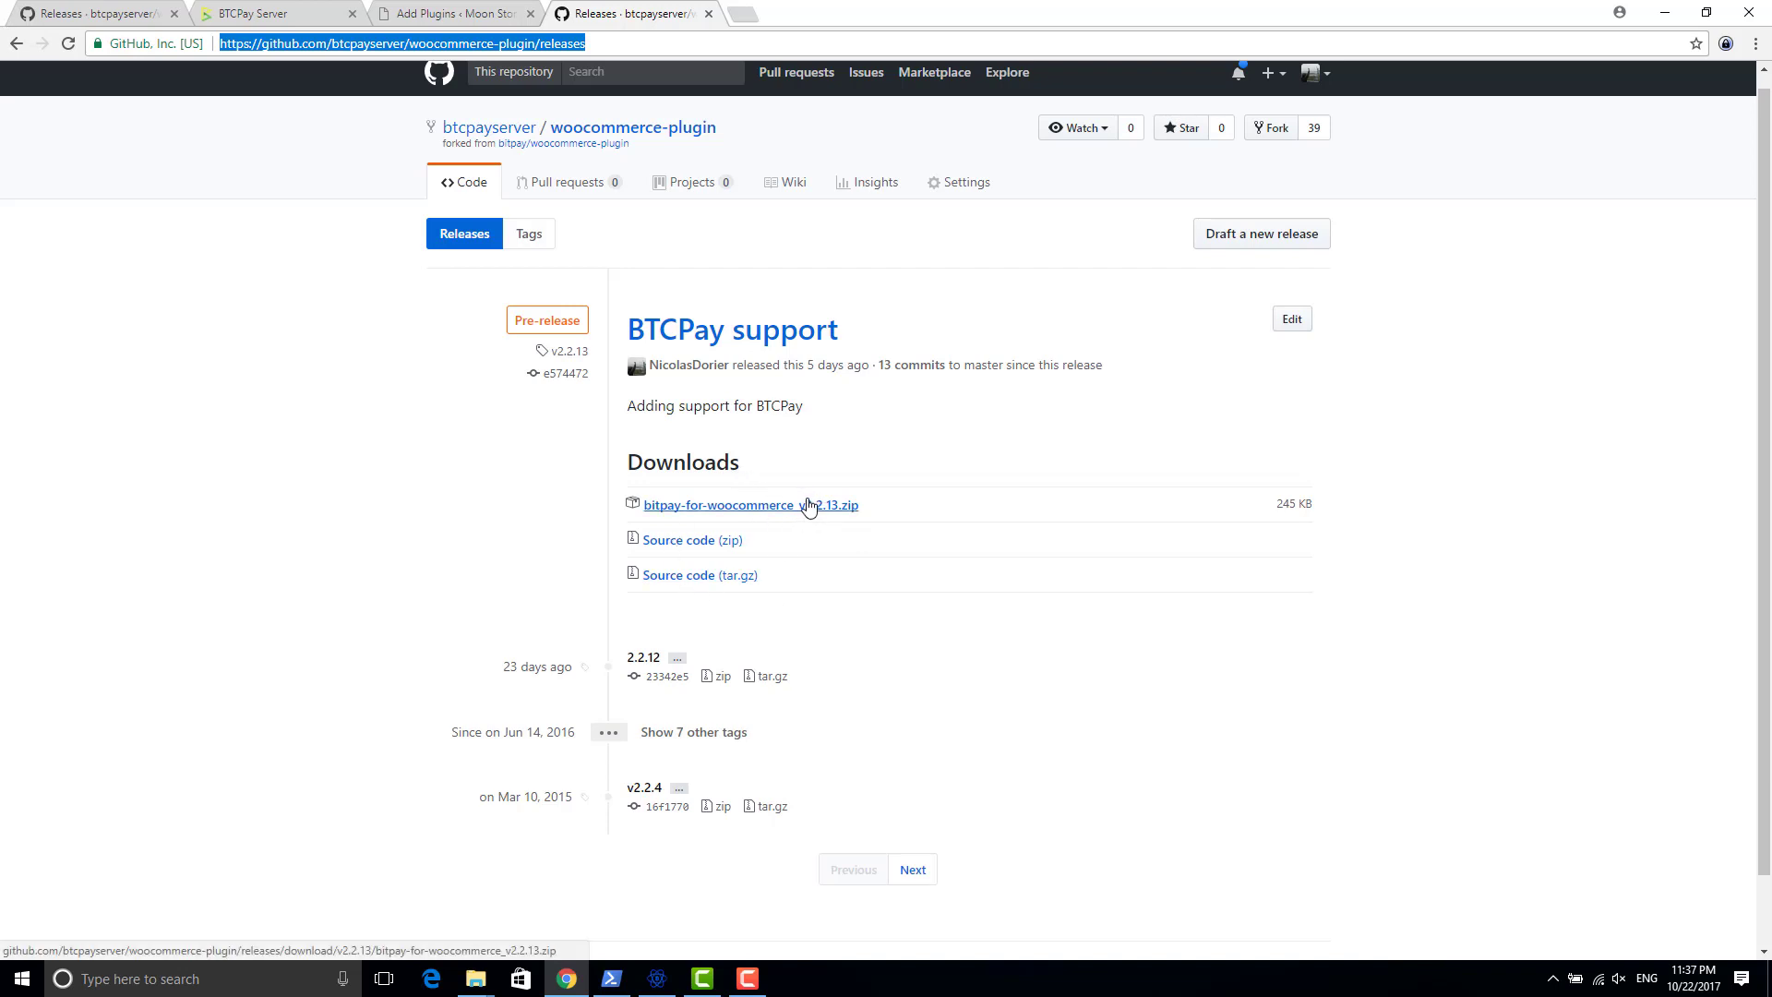
click(463, 11)
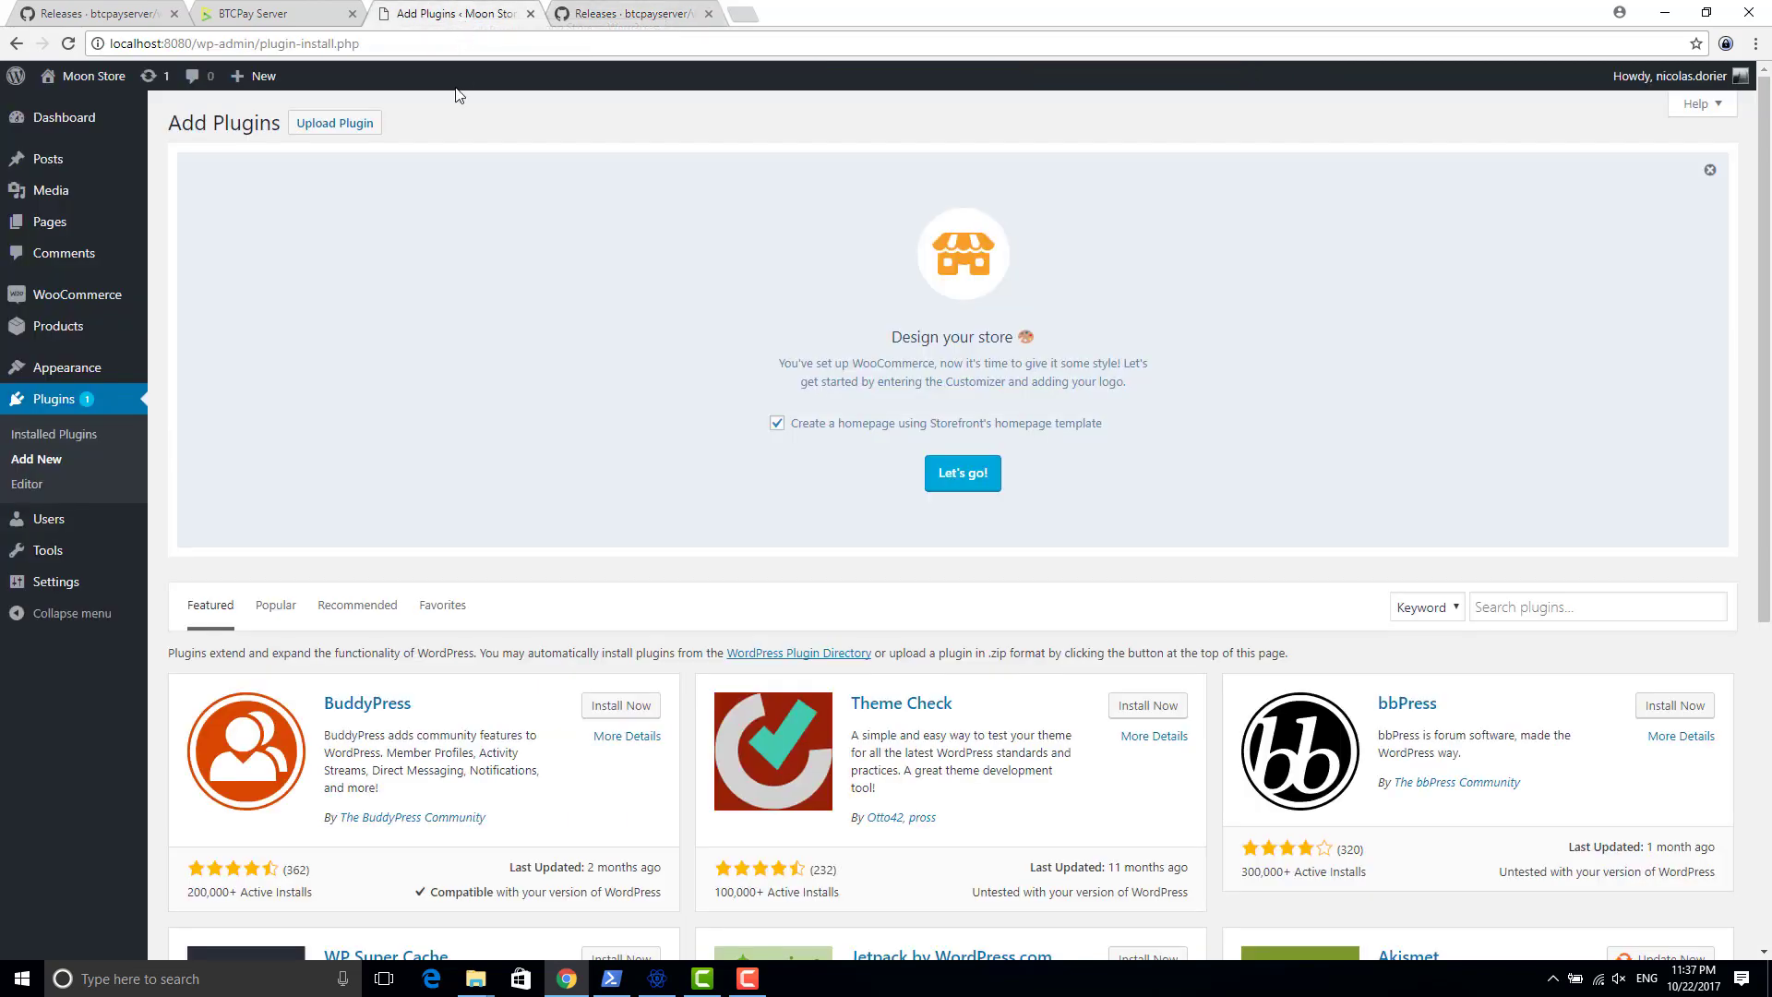
Upload bitpay-for-woocommerce_v2.2.13.zip and install it as a new plugin
click(338, 134)
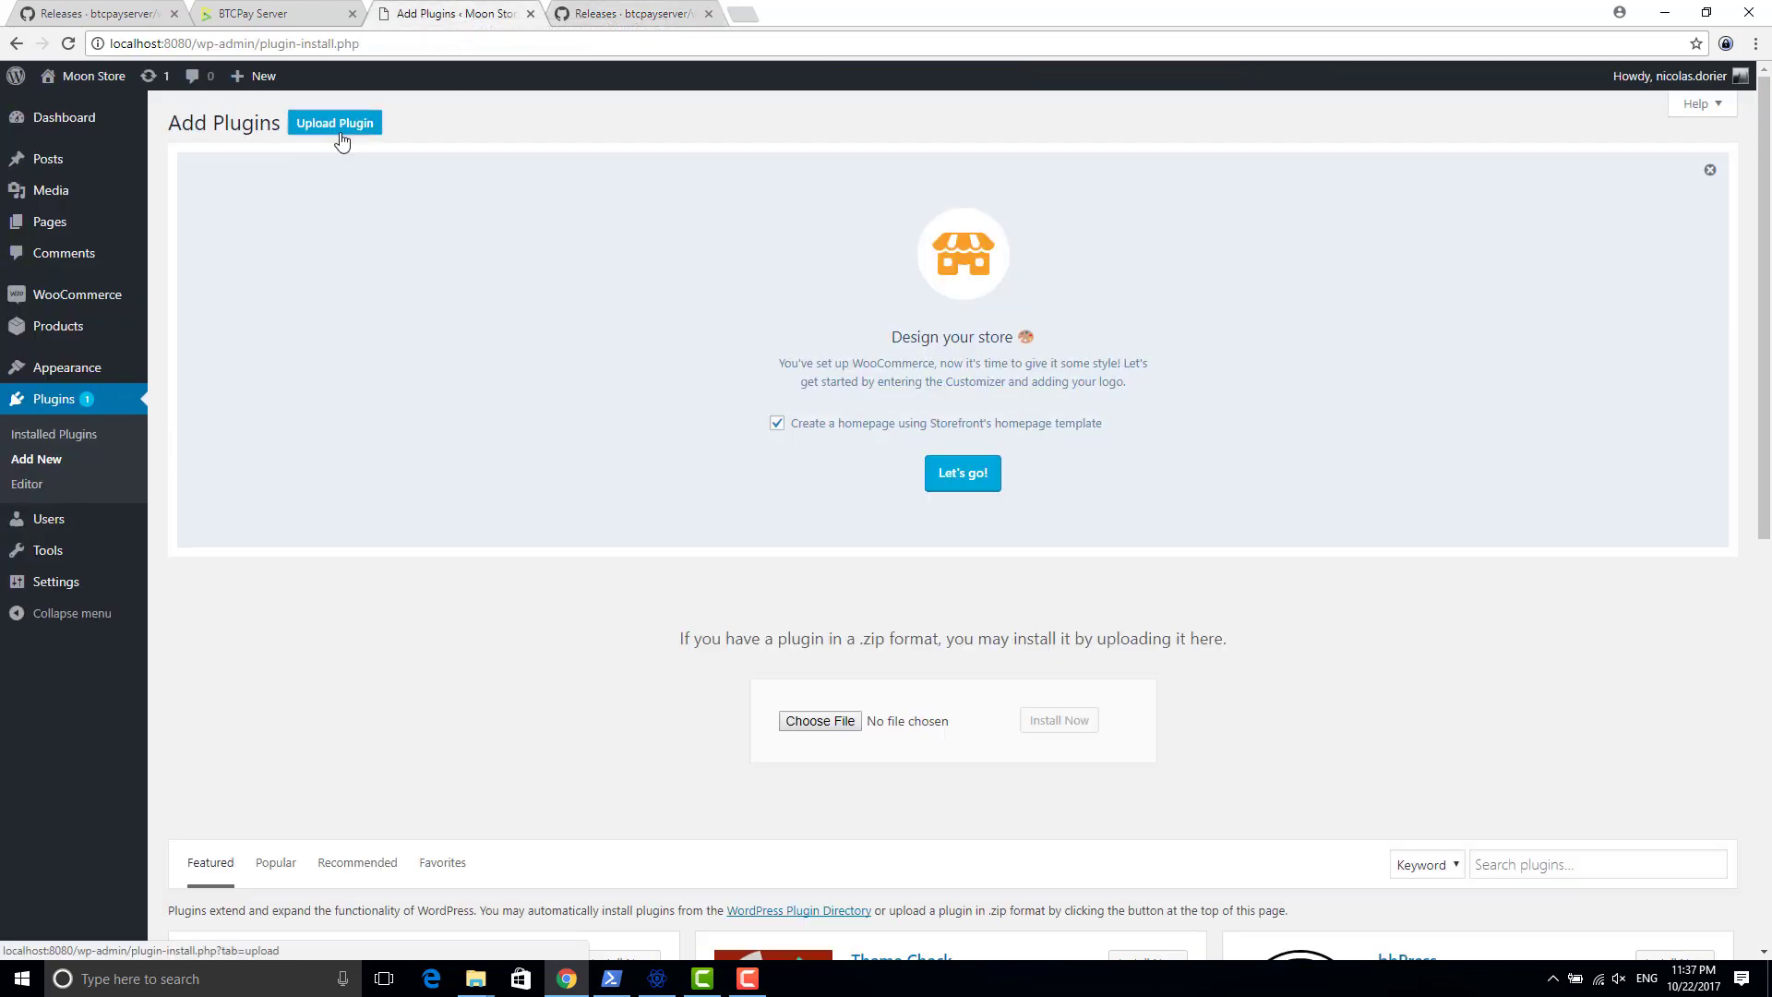
click(818, 720)
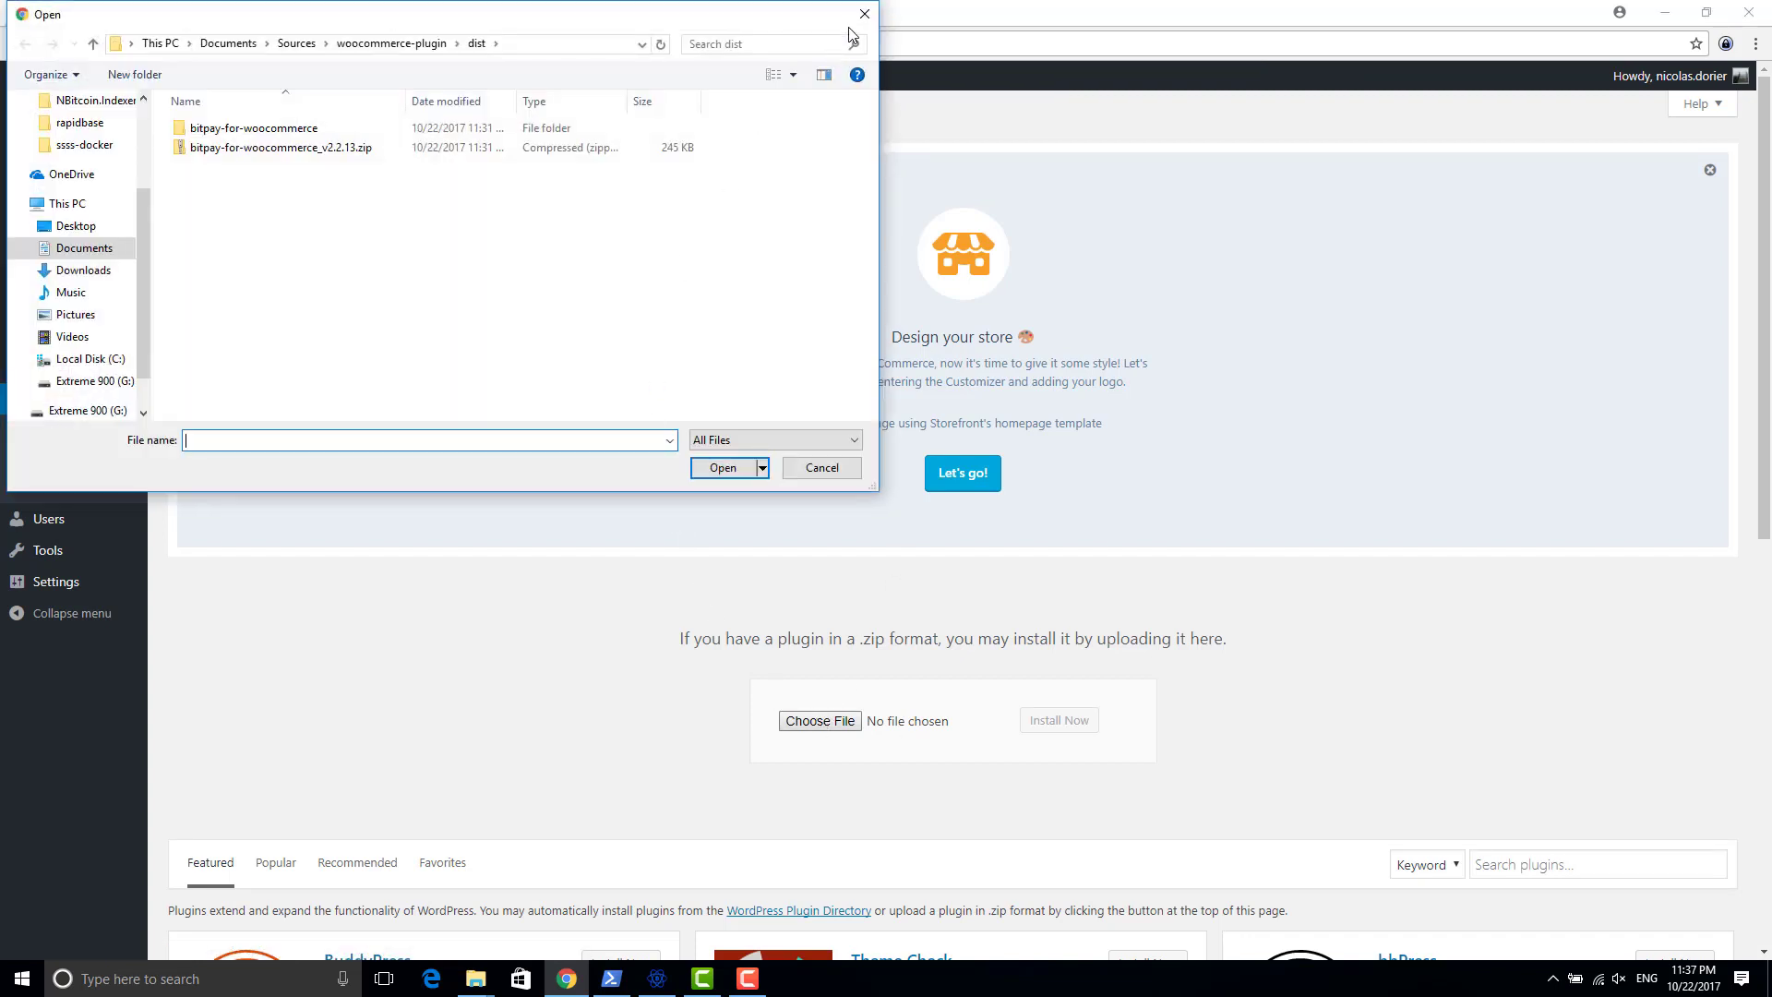
drag(789, 32, 794, 48)
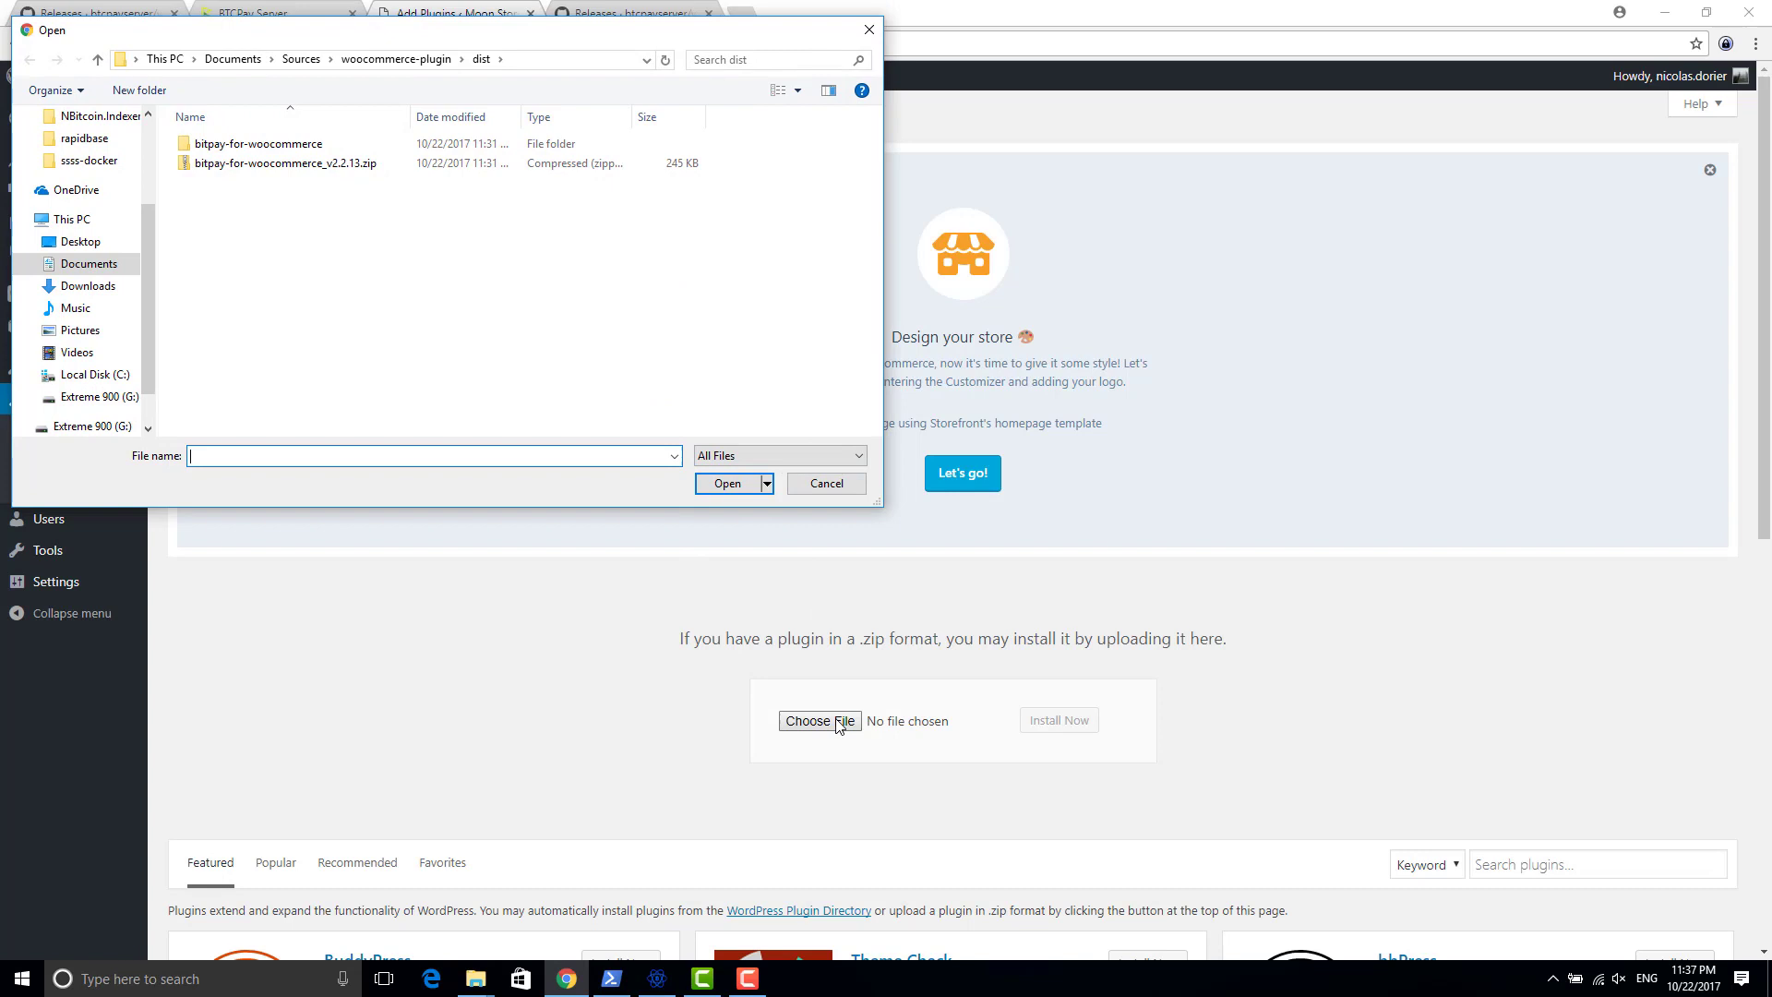
click(258, 171)
double_click(259, 172)
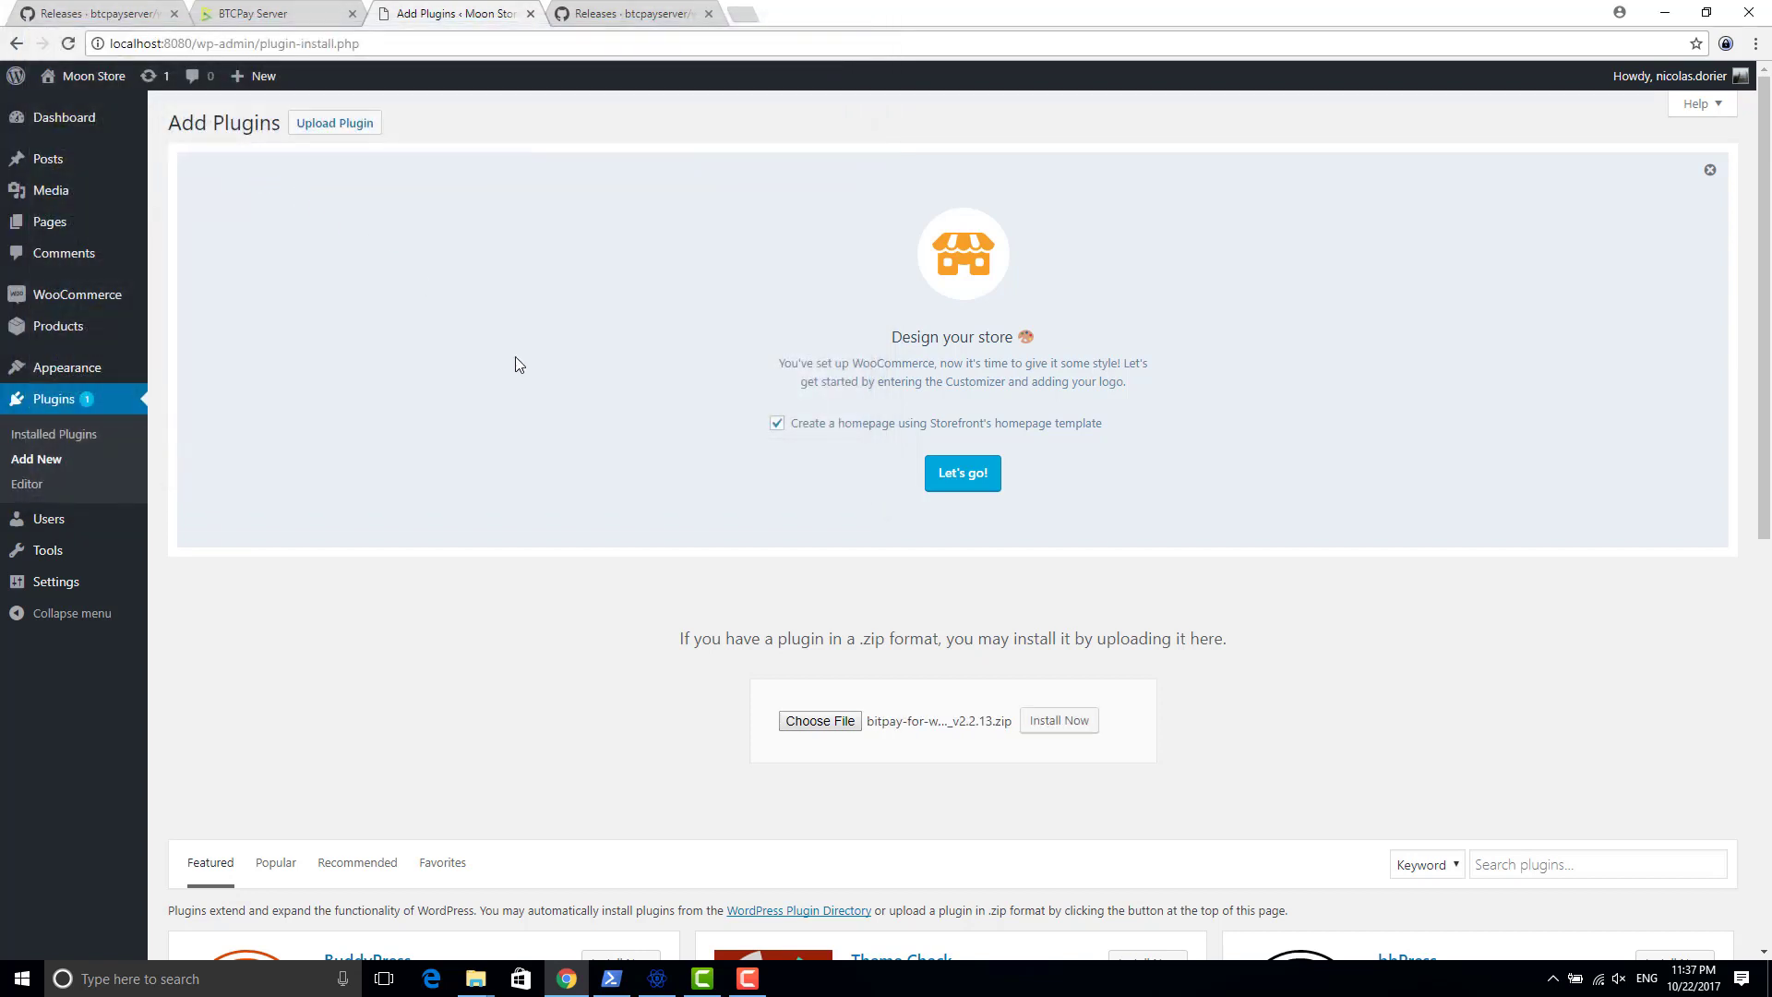
click(1058, 722)
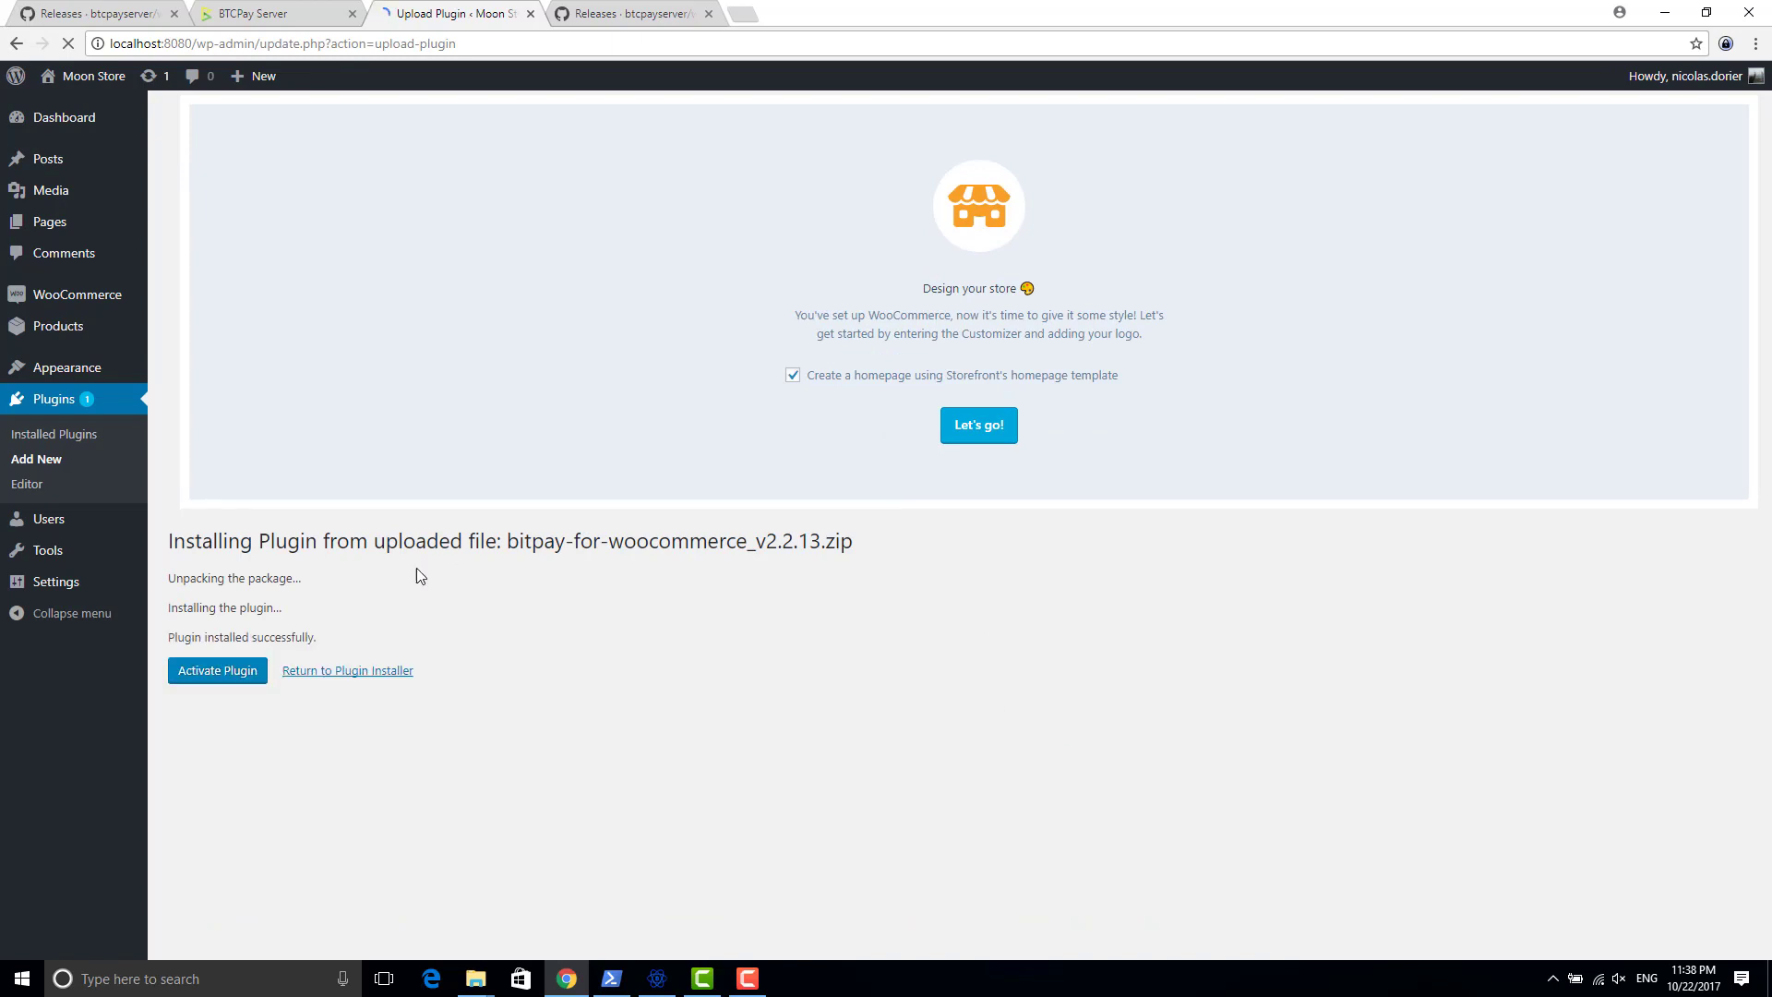
Activate the BTCPay for WooCommerce plugin and open its payment gateway settings
click(211, 673)
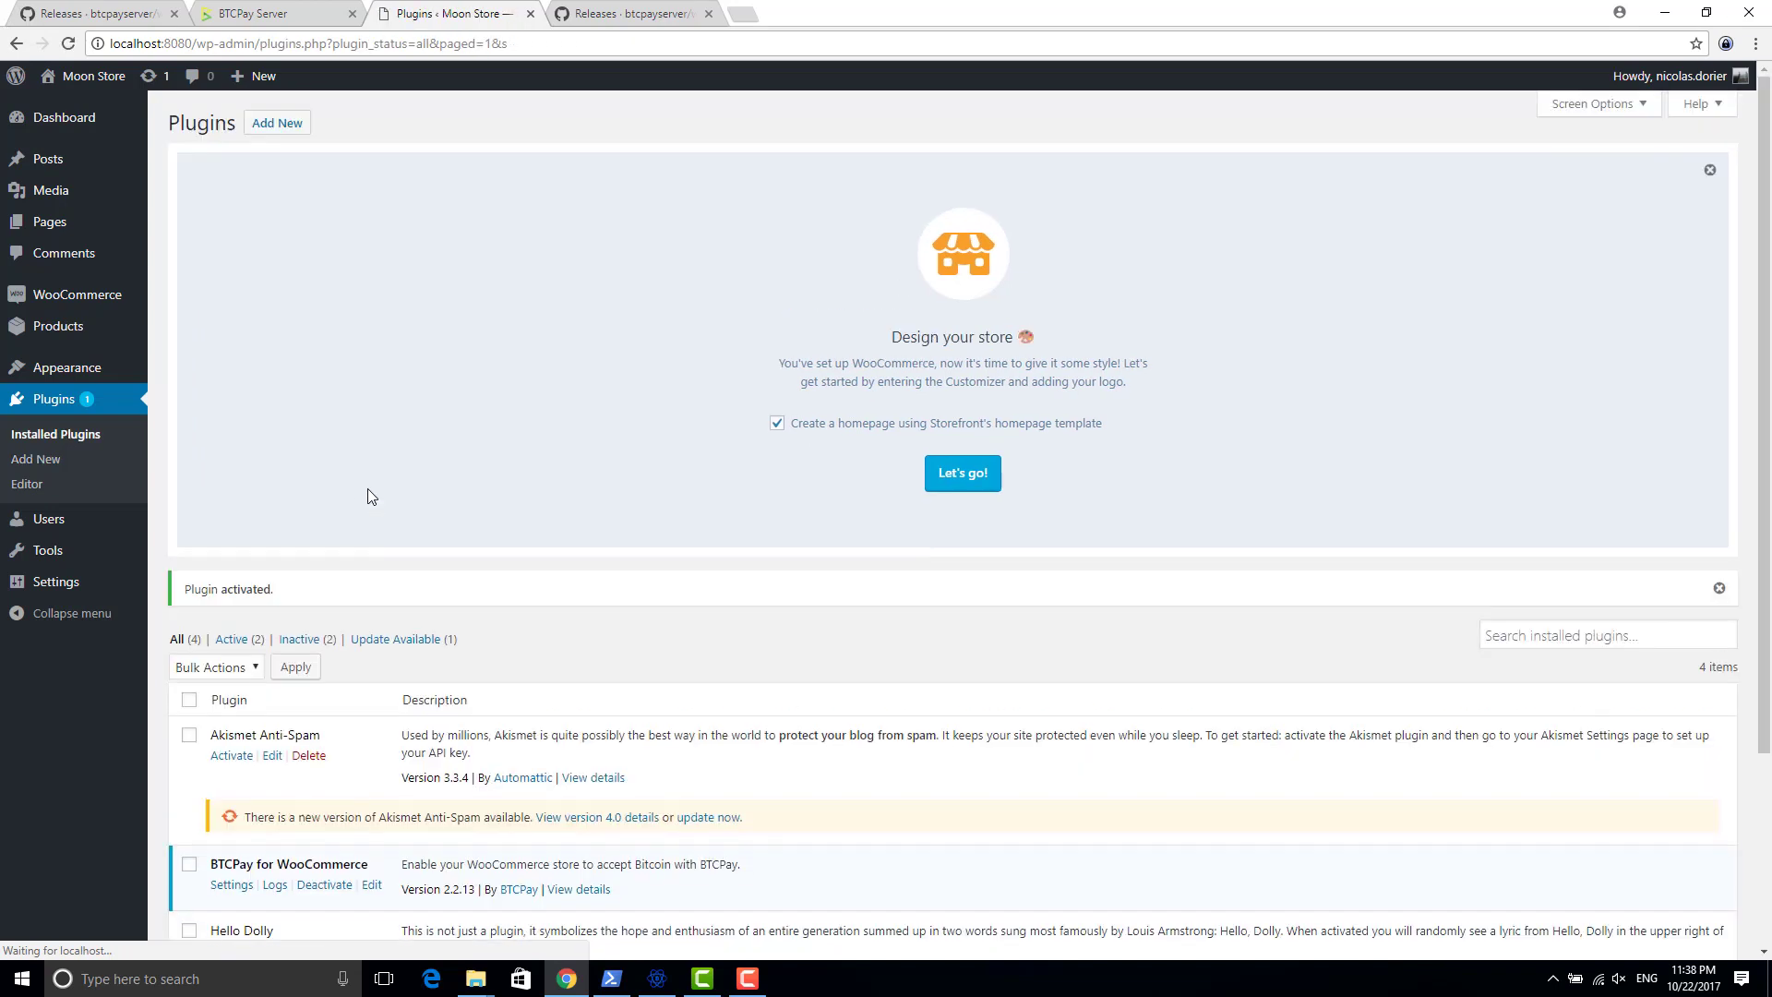
scroll(395, 498, down, 3)
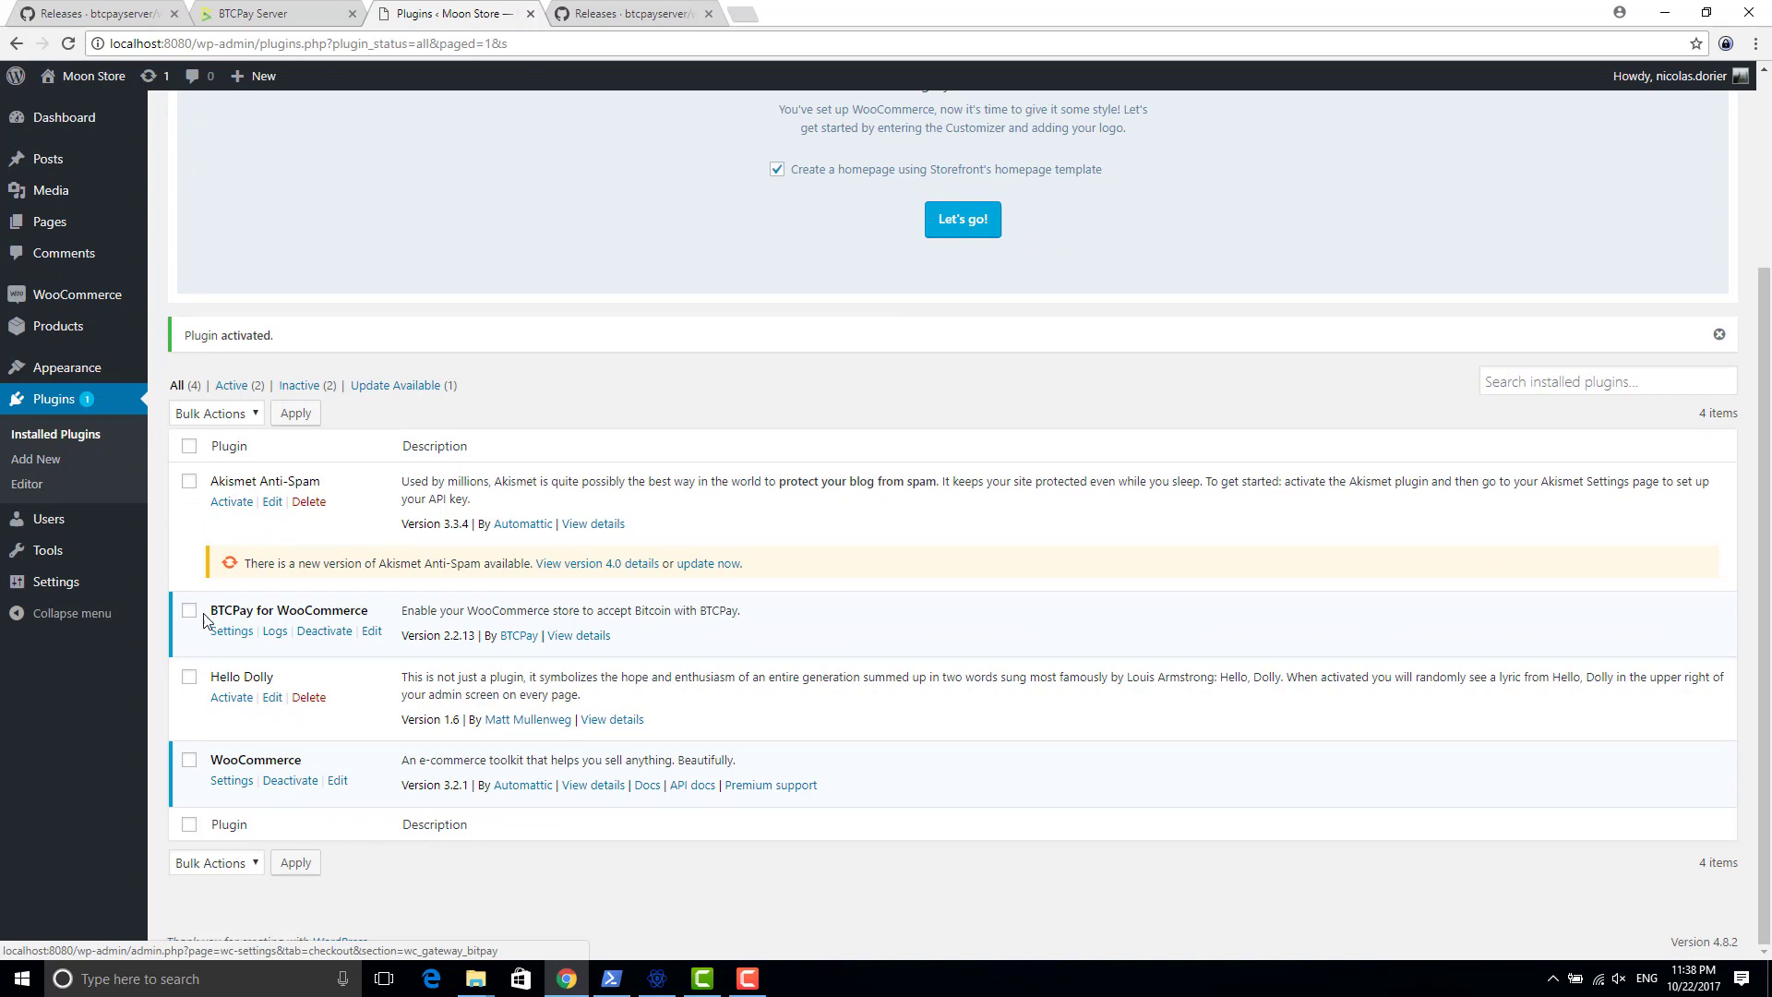
drag(209, 611, 373, 612)
click(246, 635)
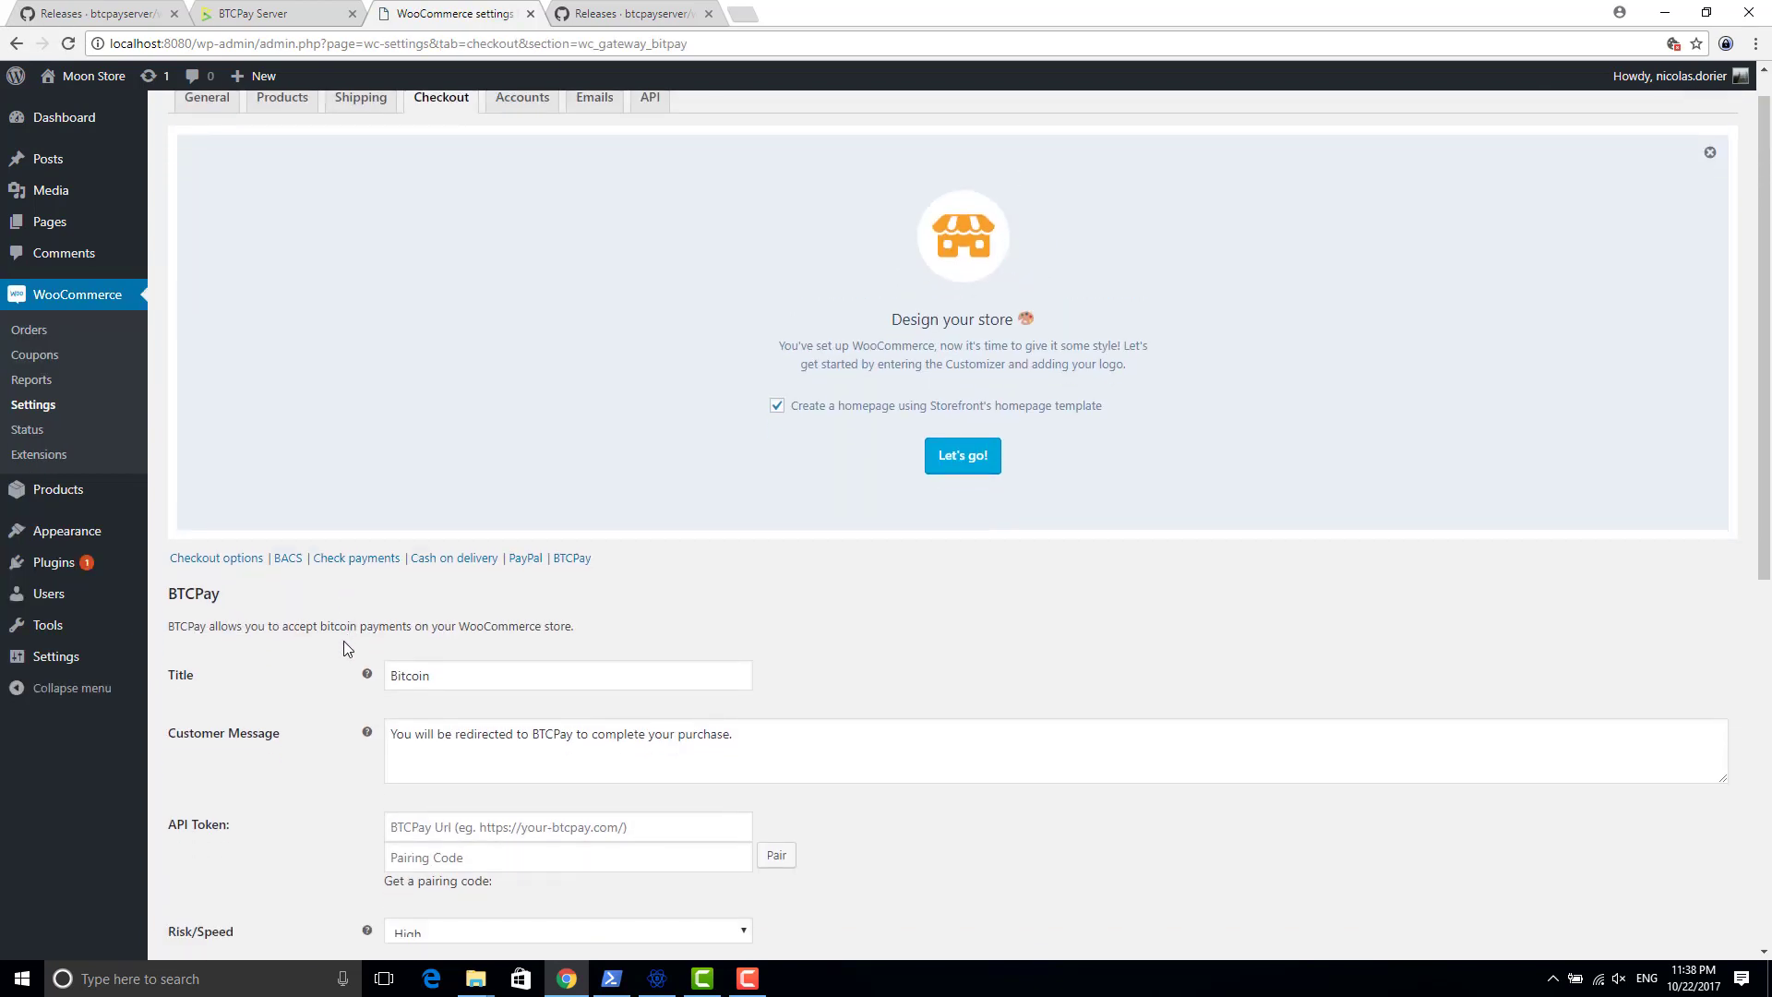
scroll(343, 640, down, 3)
scroll(515, 628, down, 2)
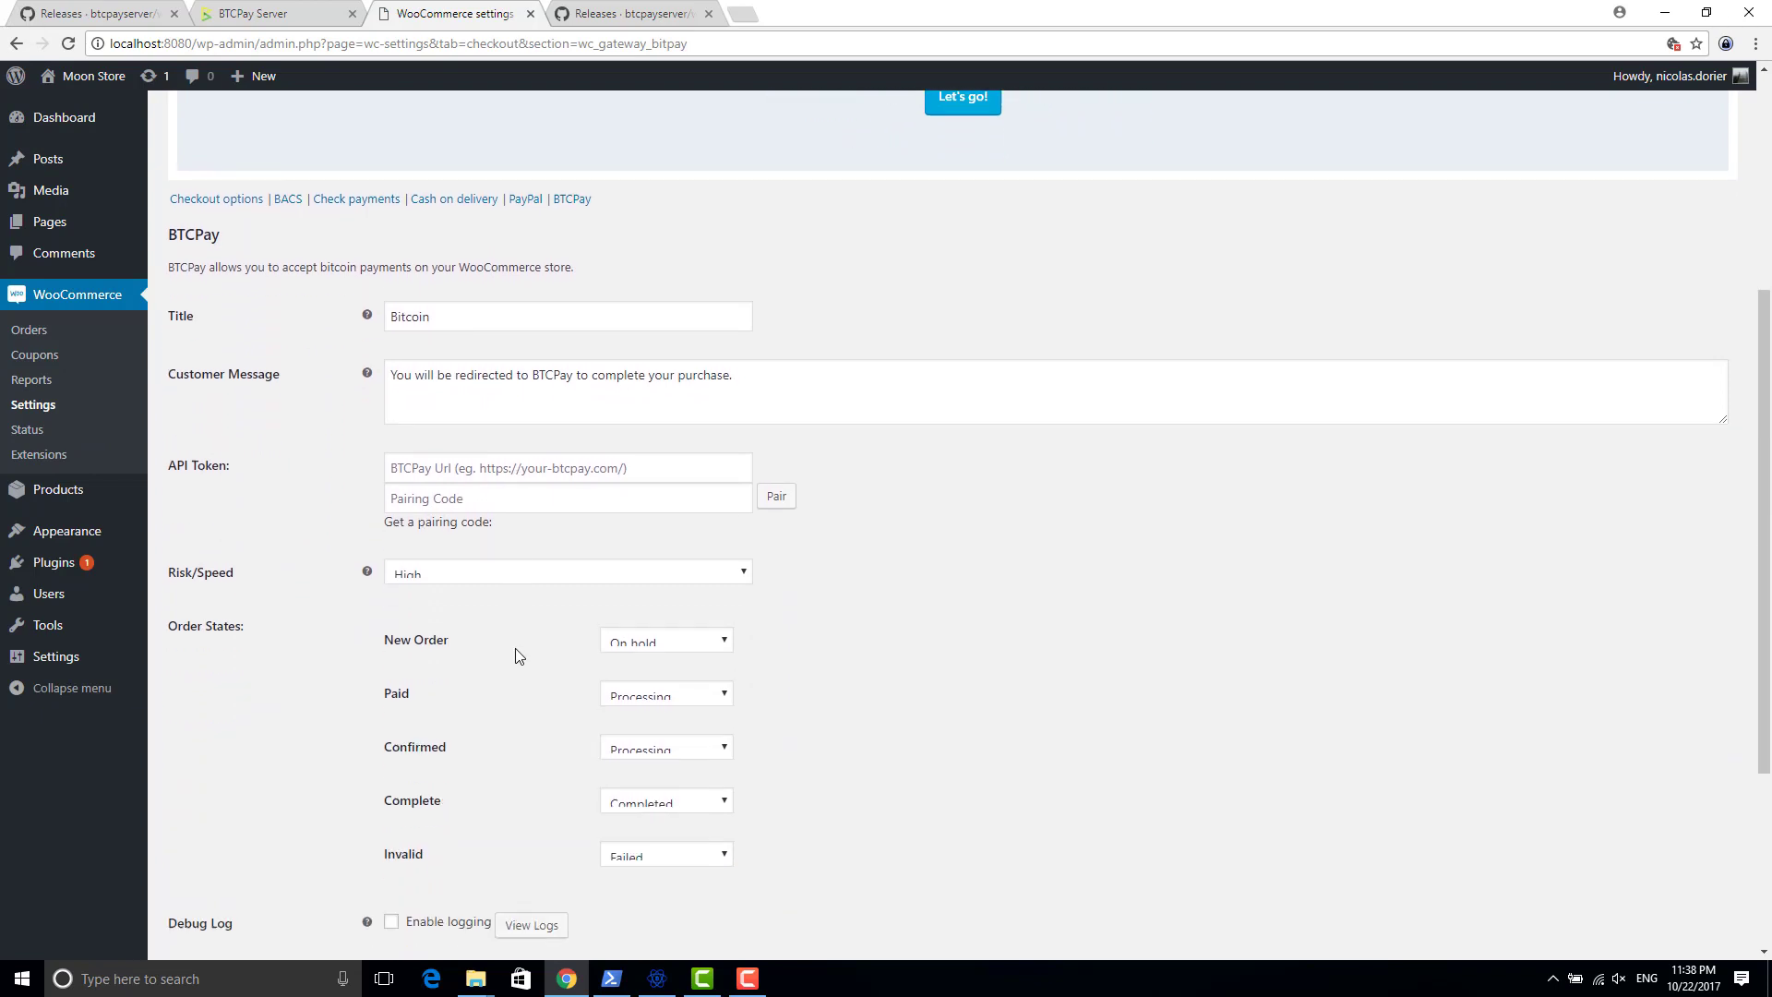
click(418, 456)
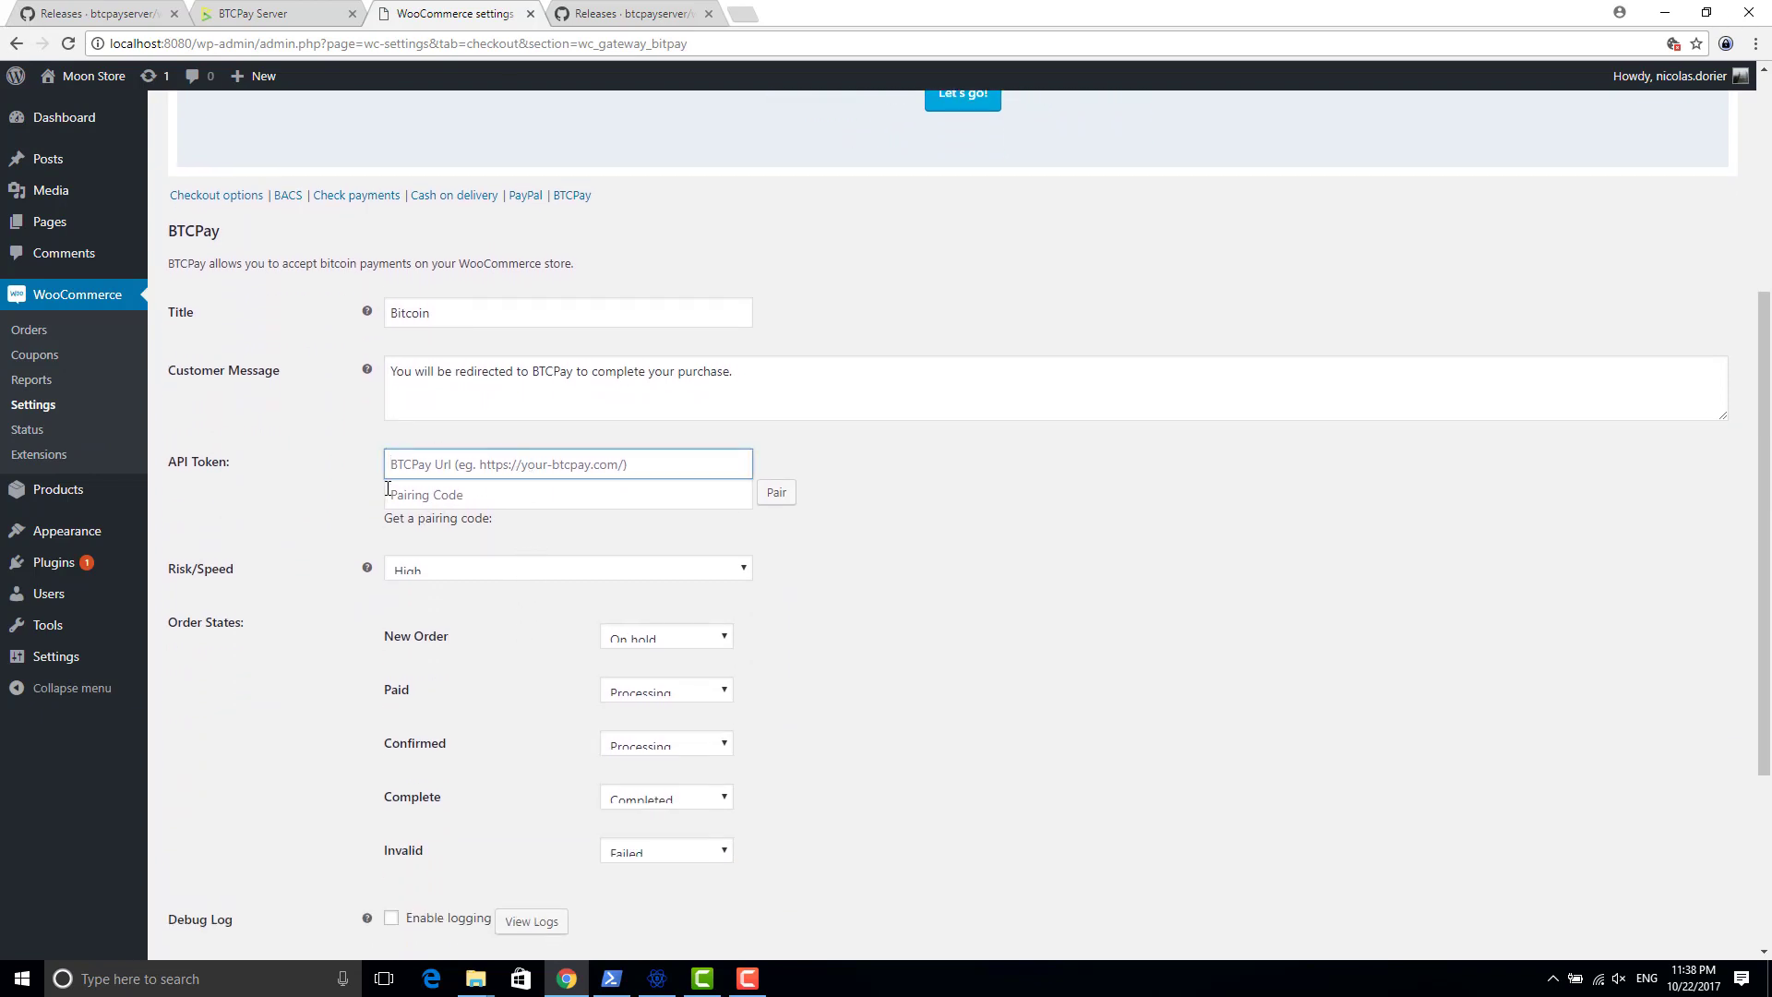
click(327, 13)
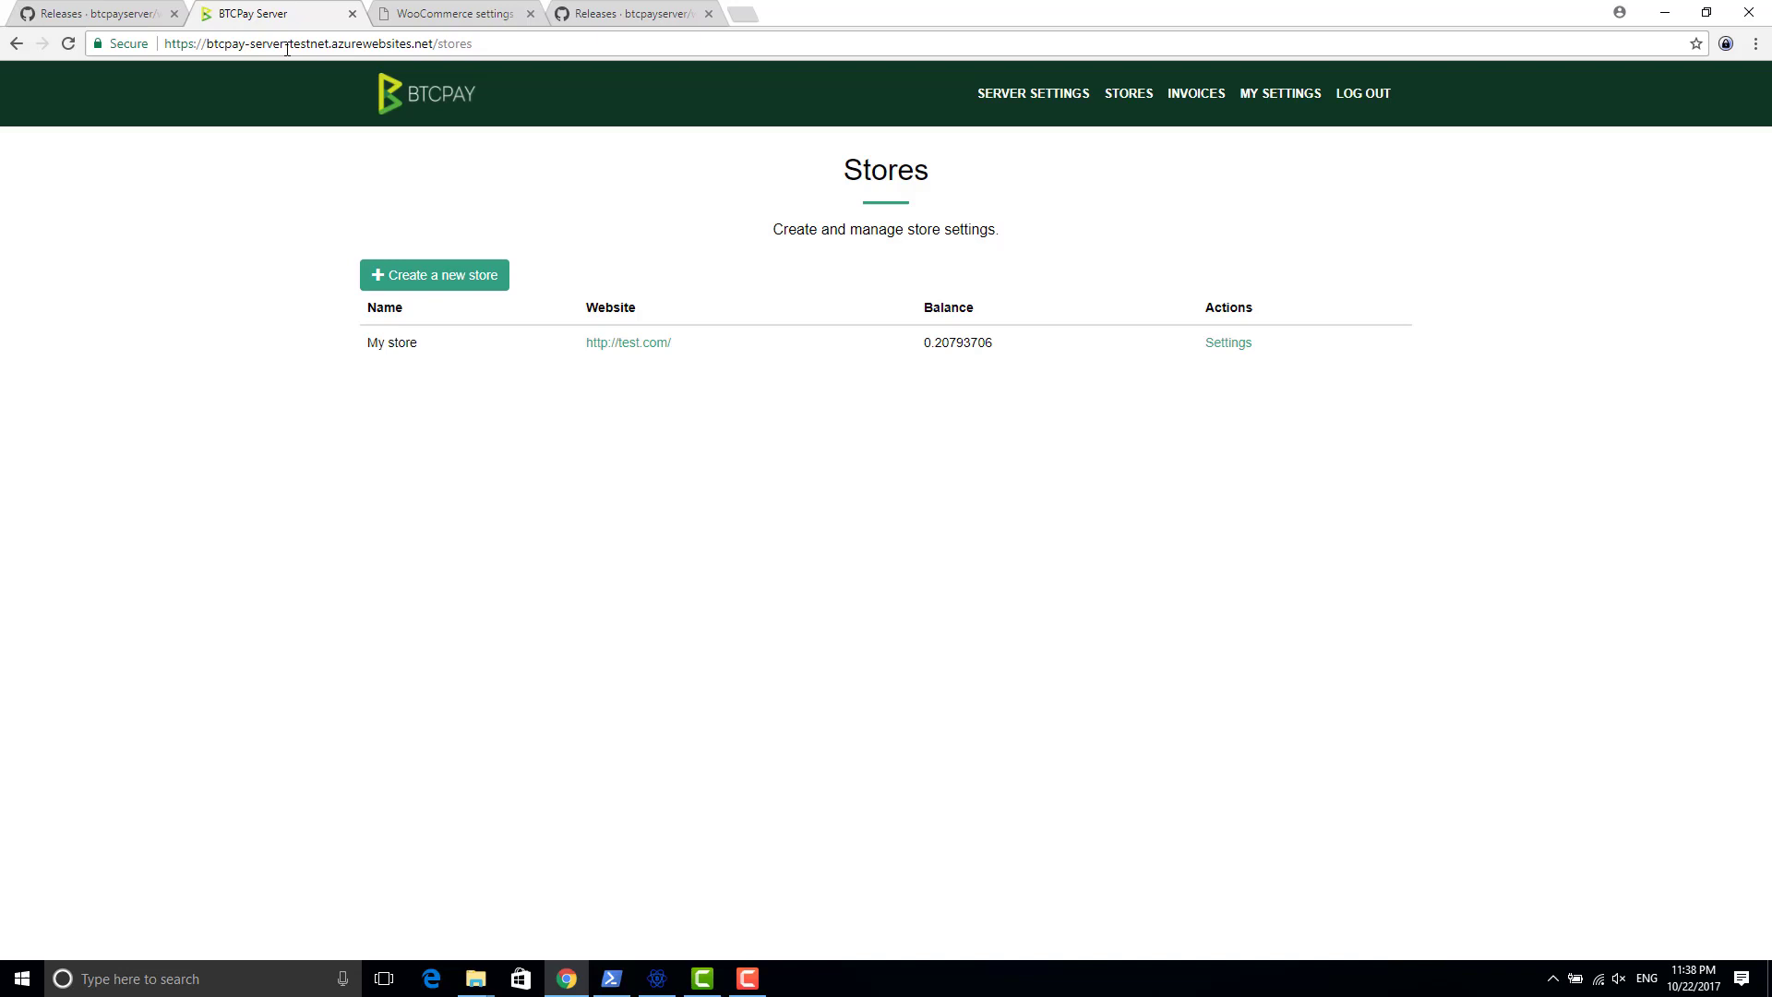
click(202, 47)
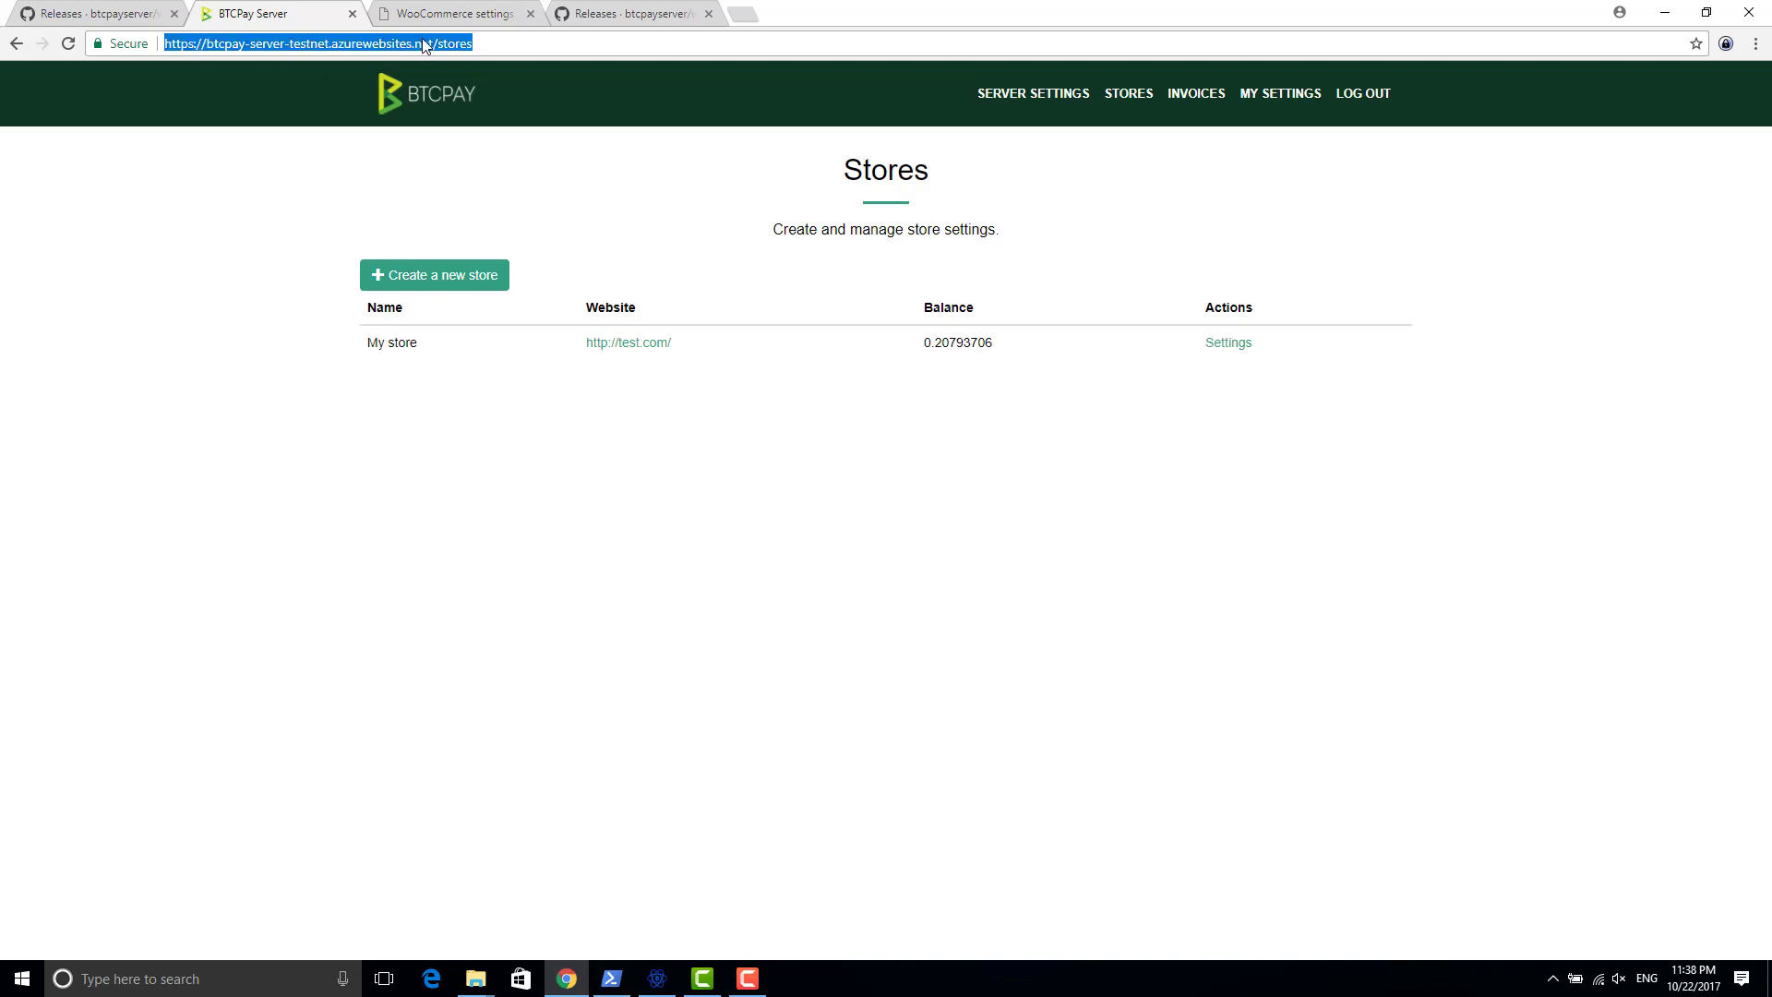
drag(438, 43, 148, 60)
key(ctrl+c)
click(475, 13)
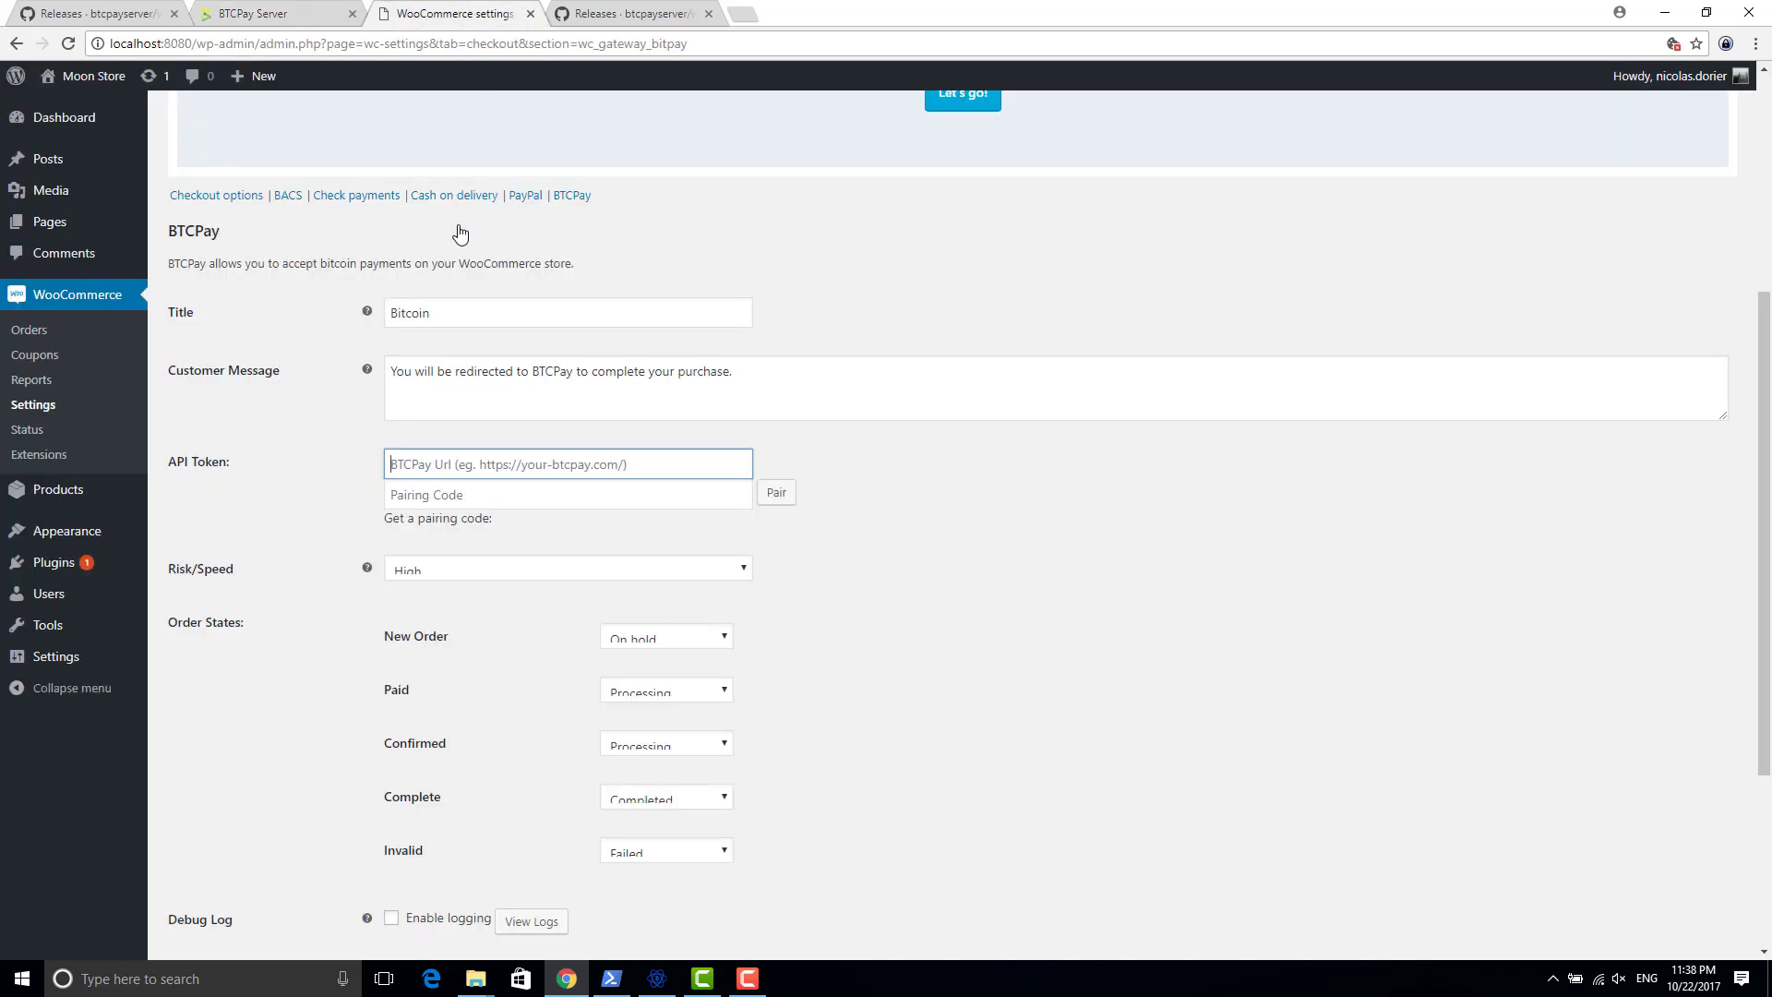
key(ctrl+v)
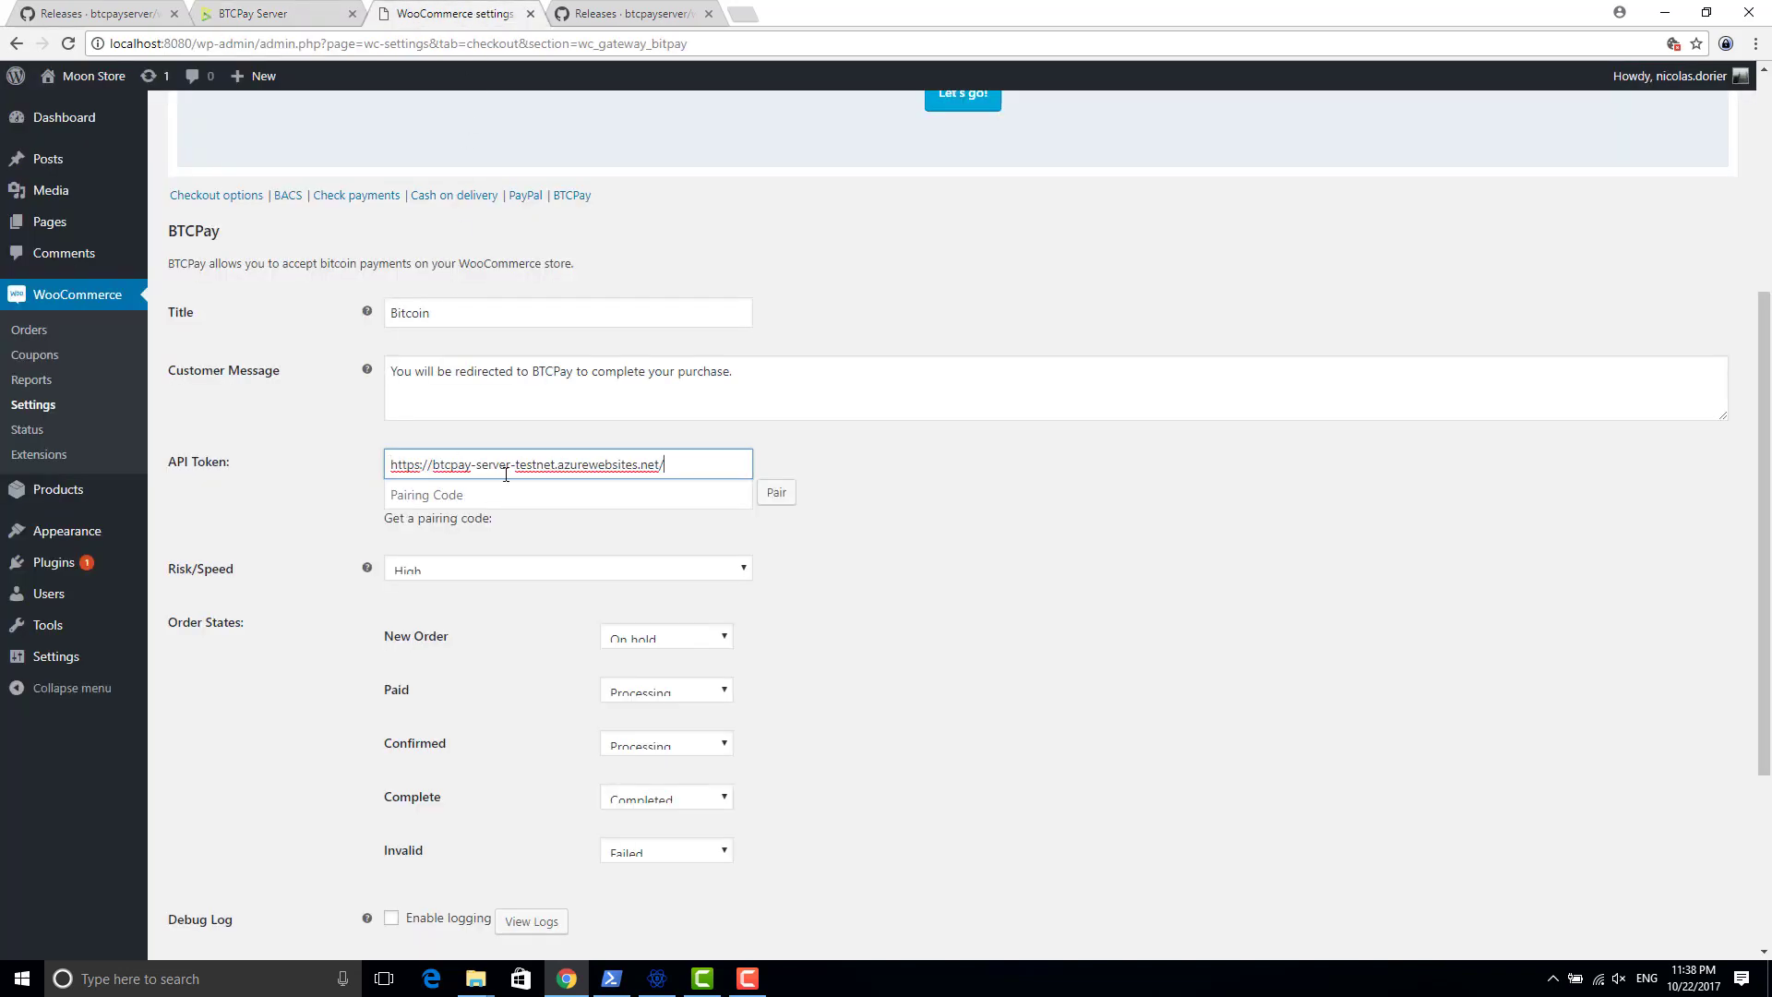
click(415, 499)
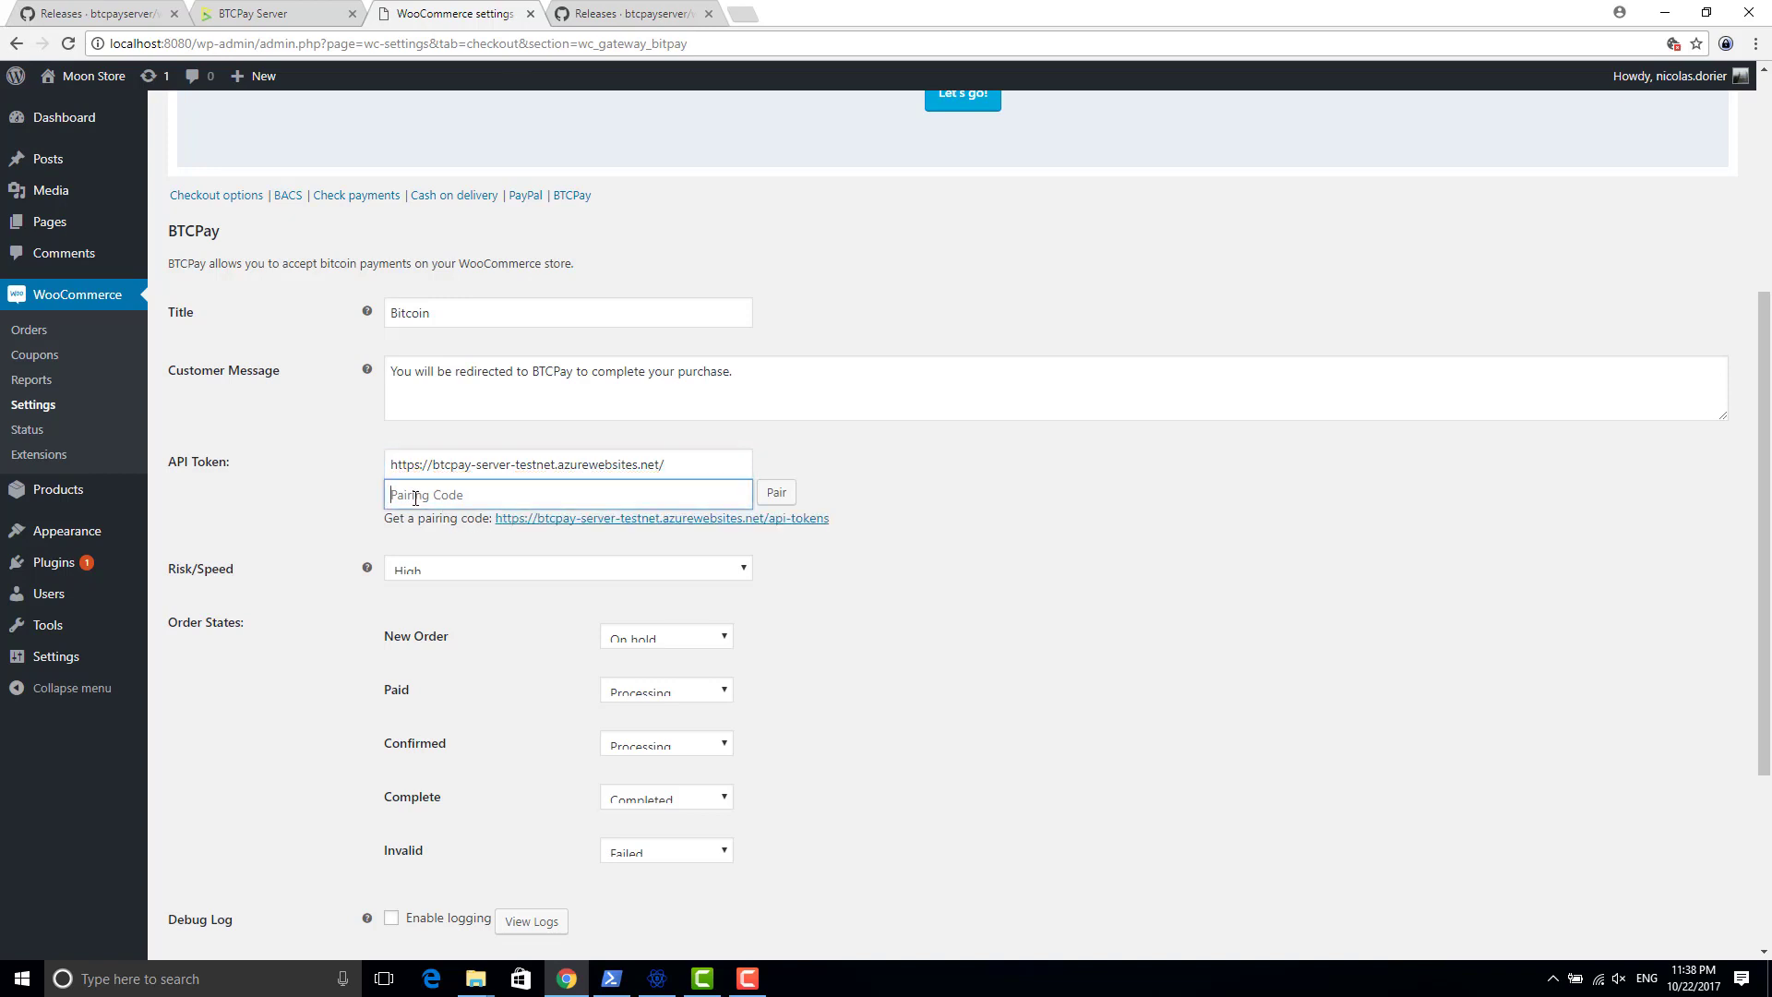
Request a merchant-facade pairing token for My store on BTCPay's api-tokens page
click(562, 520)
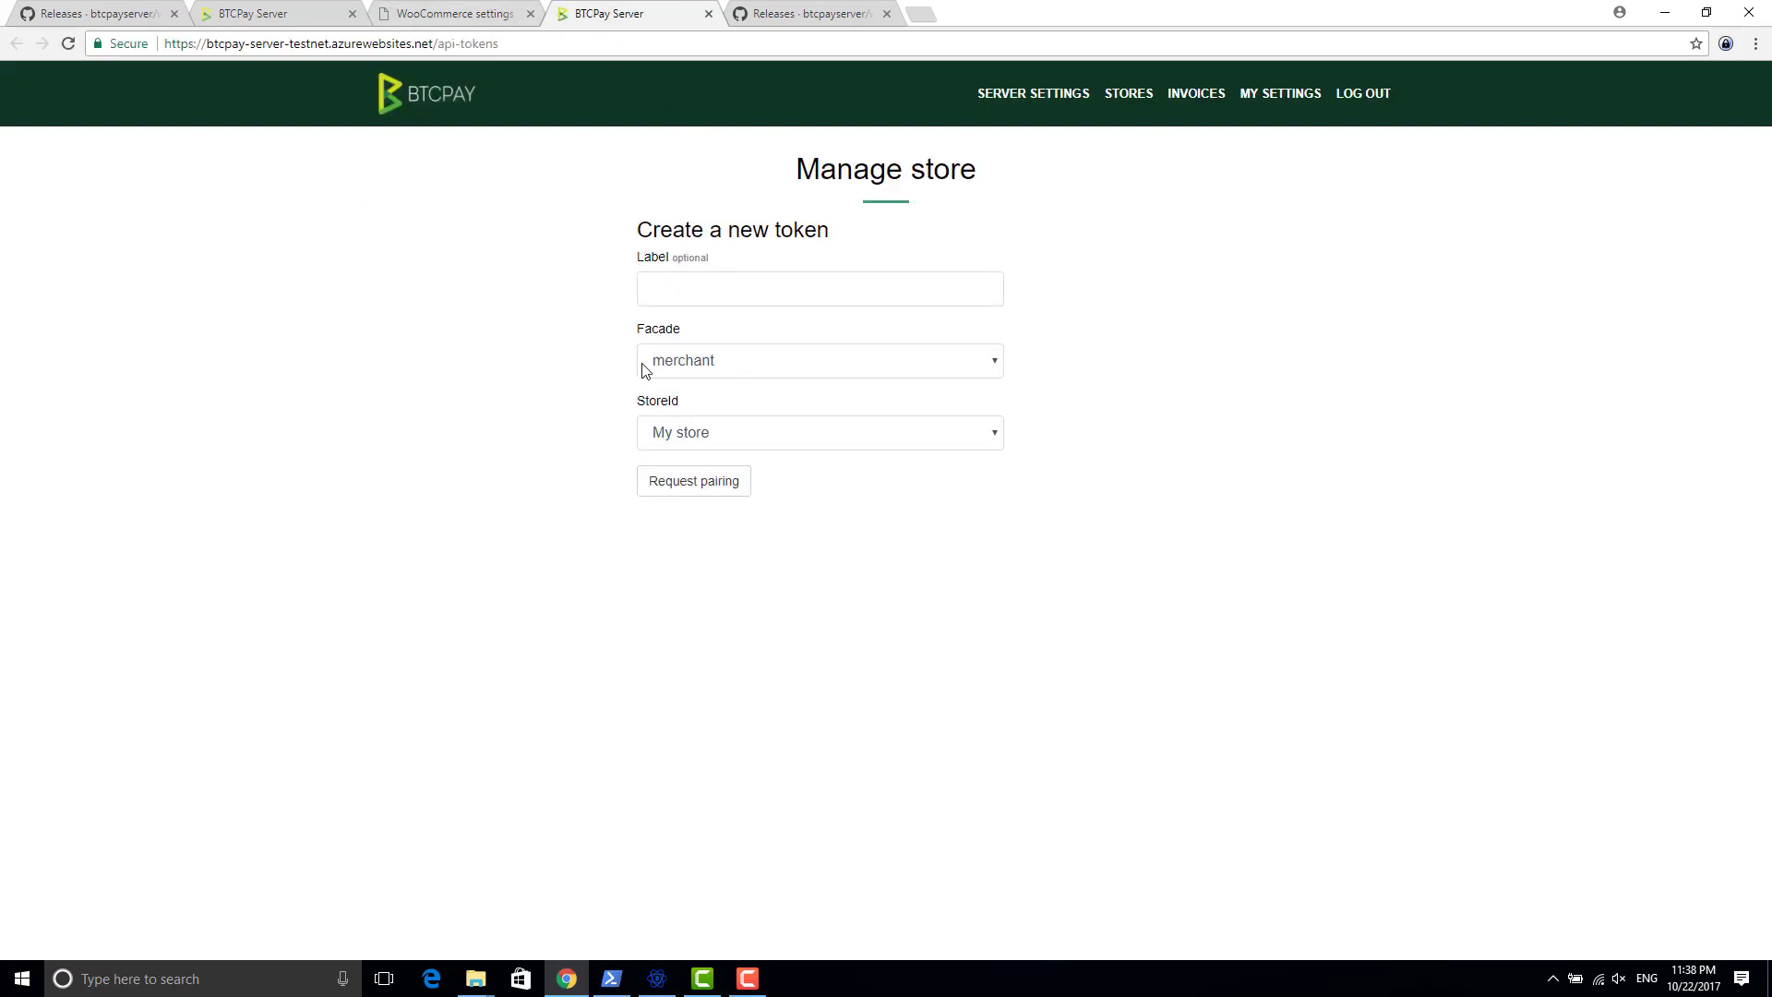
click(706, 484)
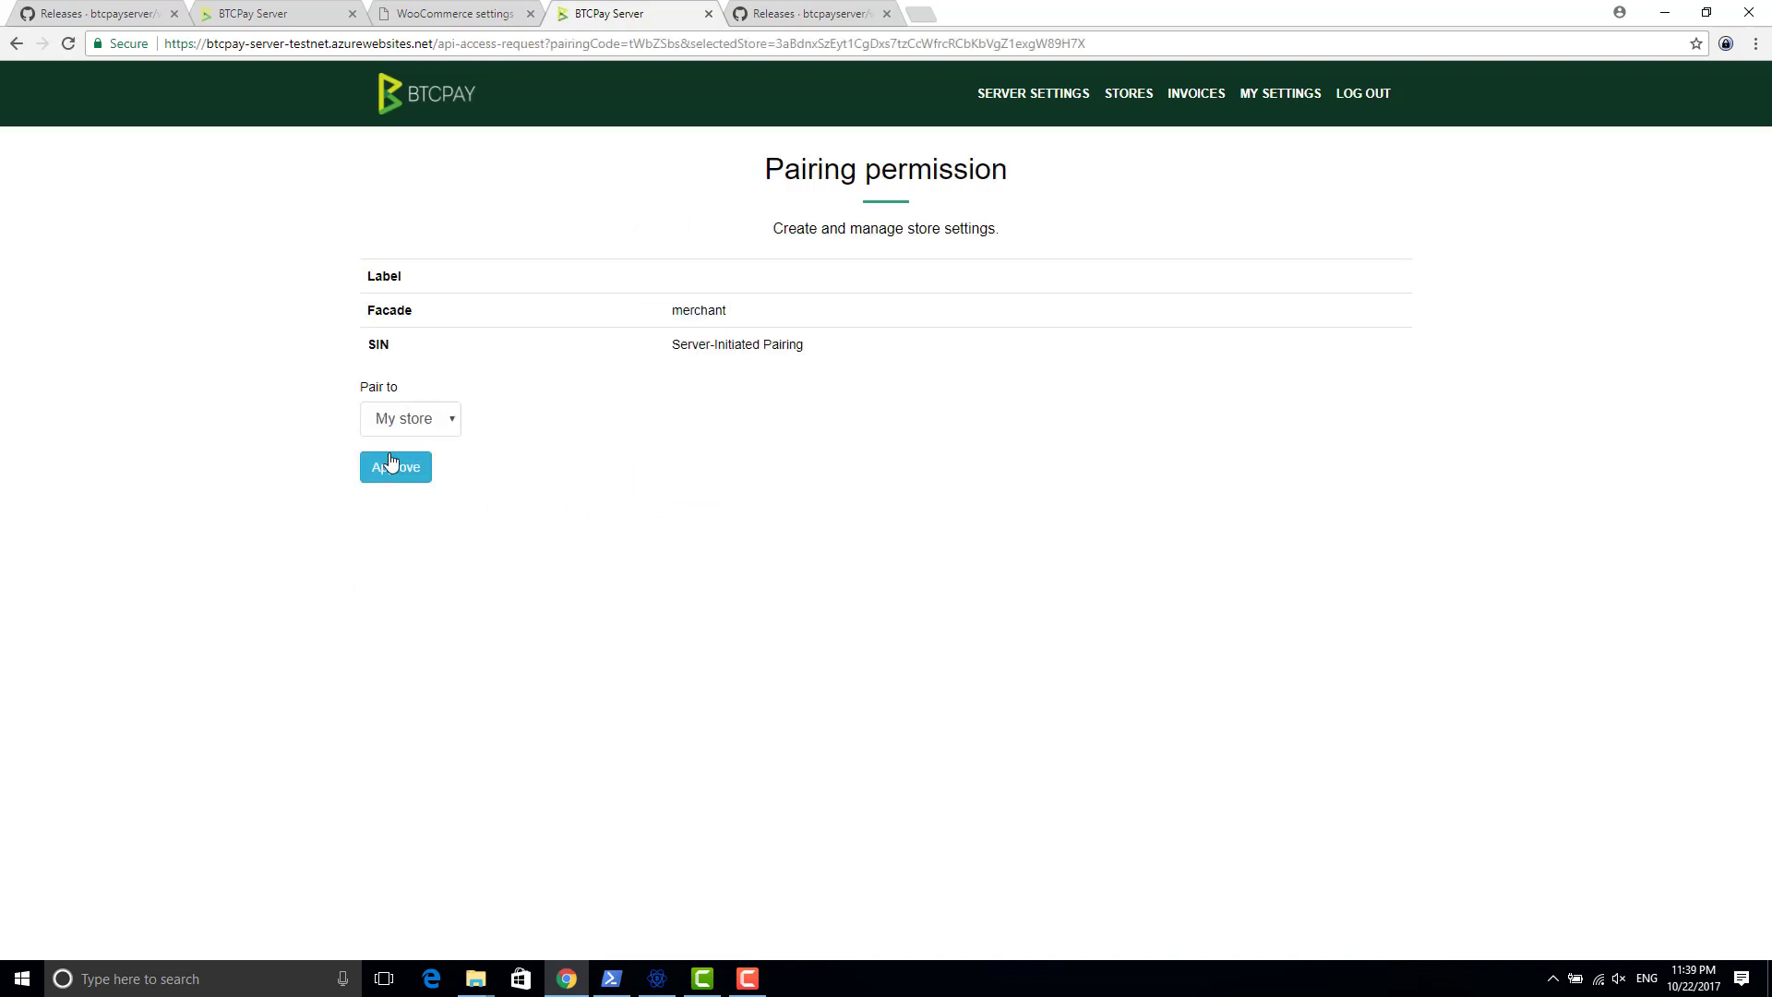
Approve the pairing in BTCPay, then paste the pairing code into WooCommerce and pair
click(386, 472)
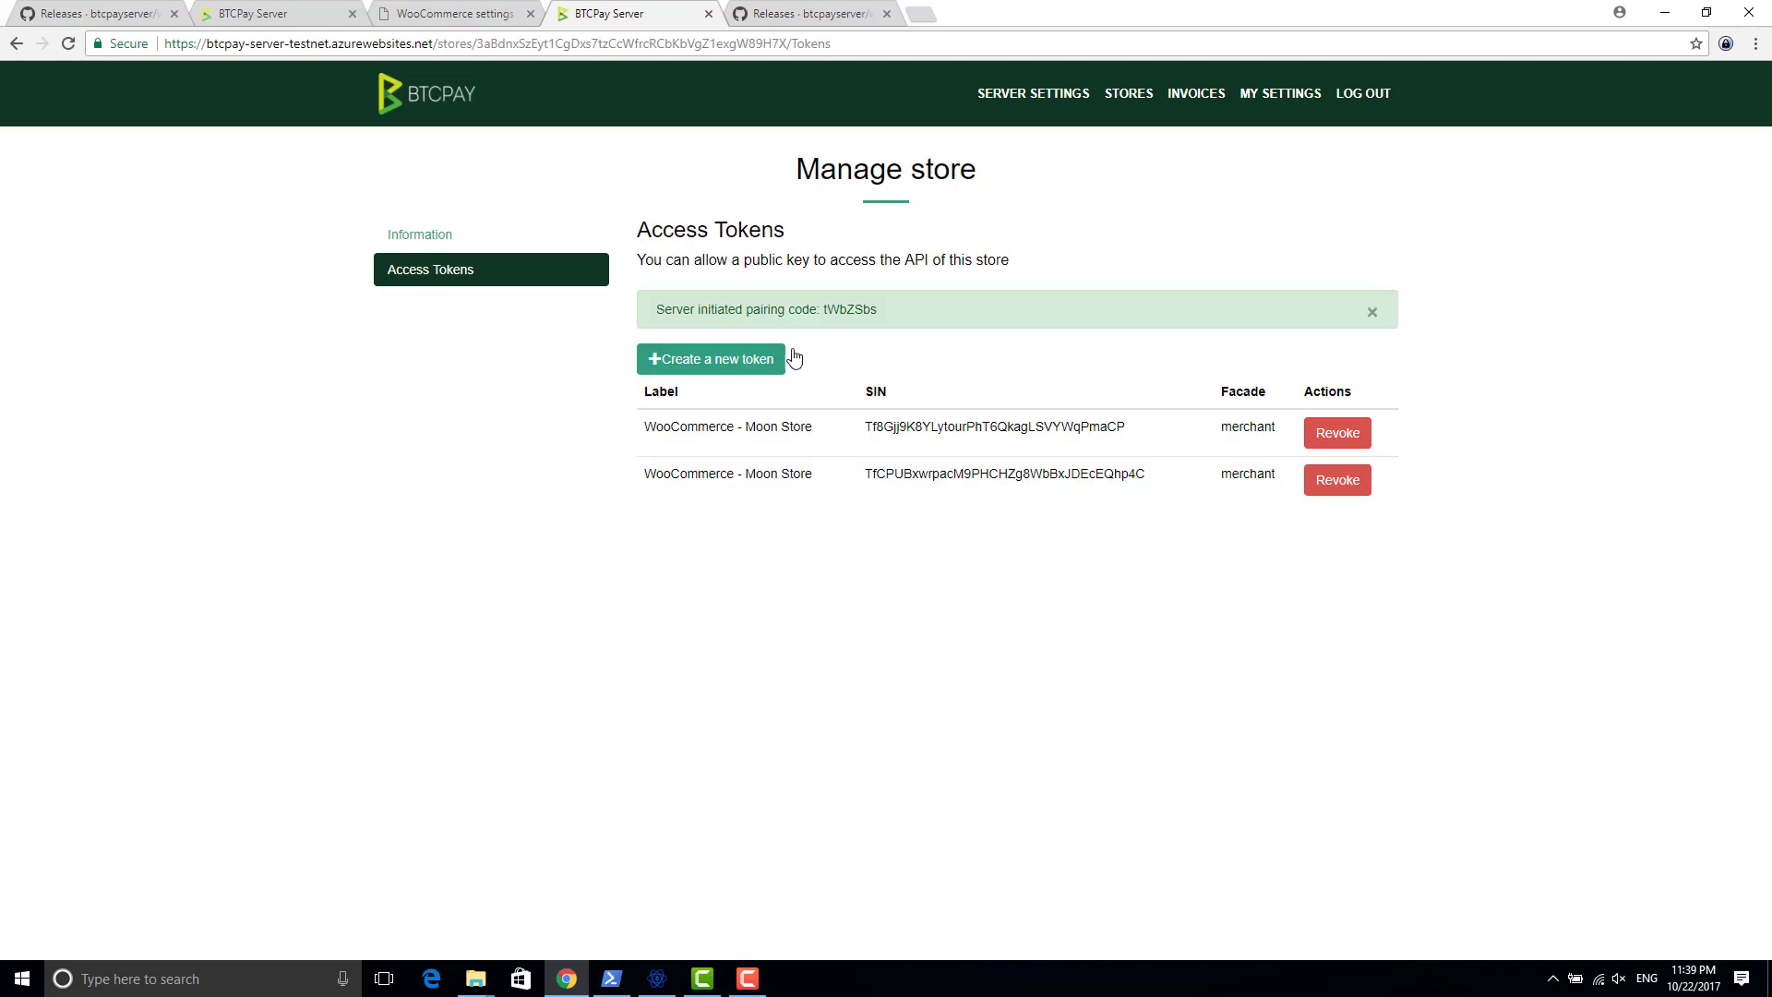
double_click(870, 305)
key(ctrl+c)
click(480, 13)
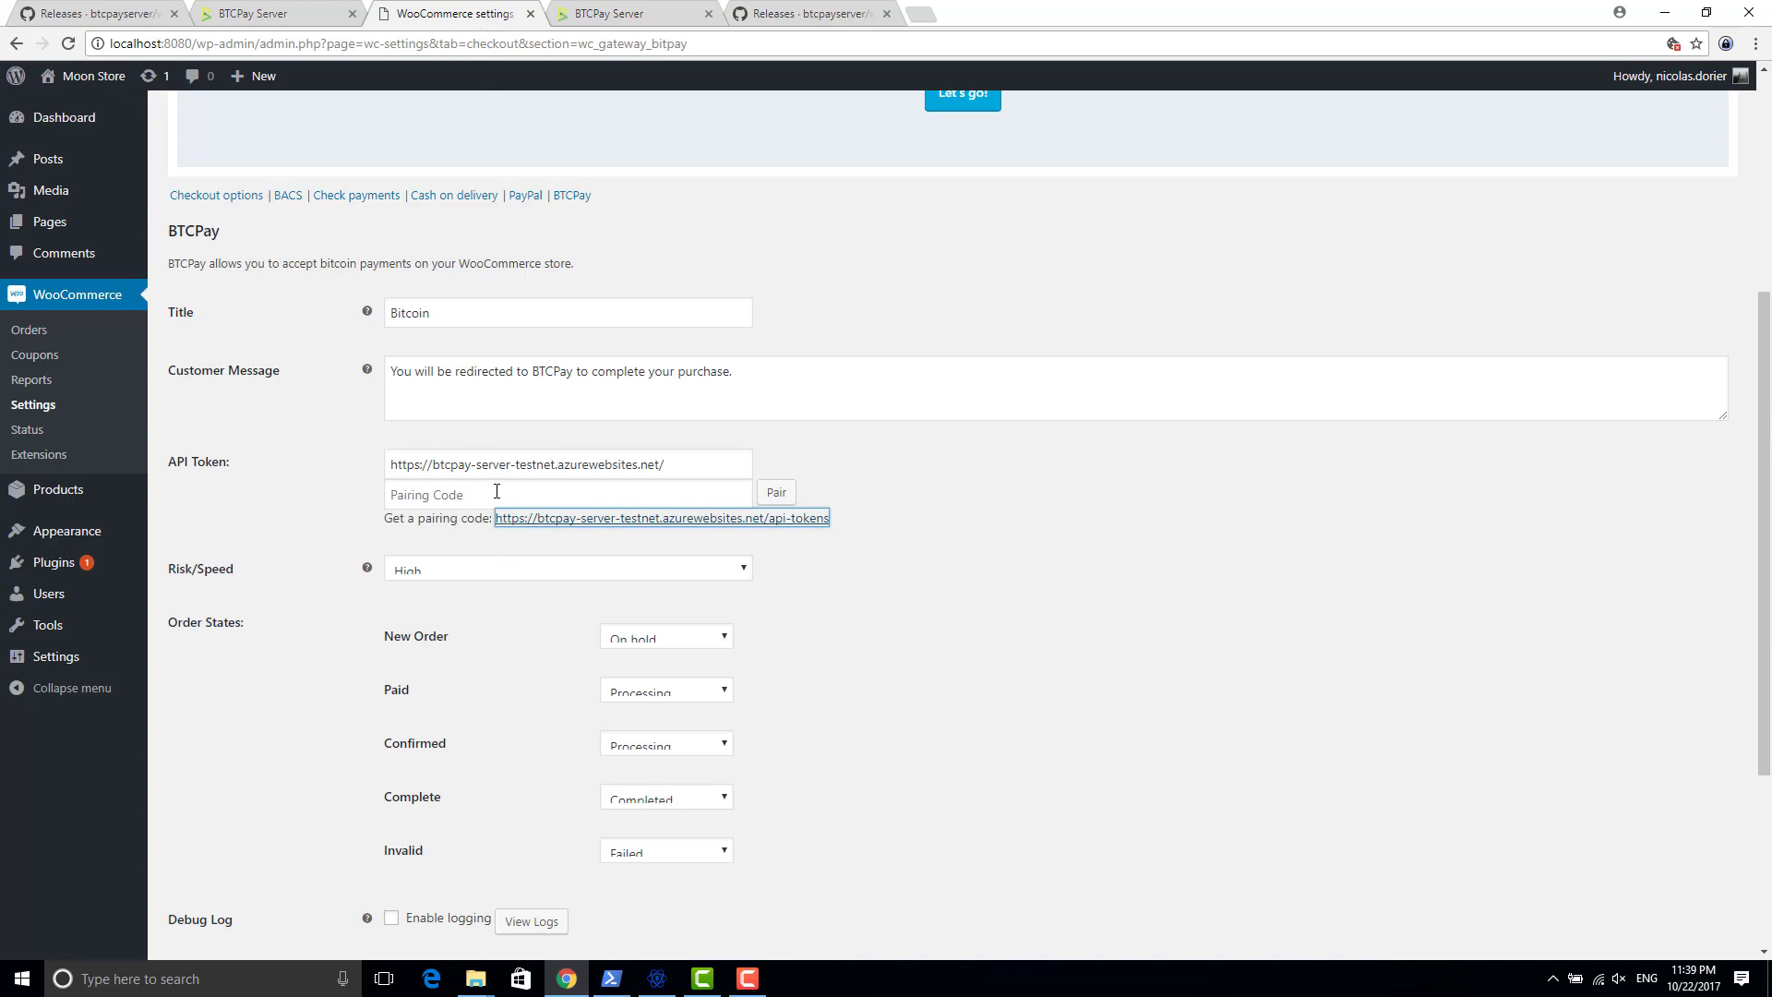
click(542, 494)
key(ctrl+v)
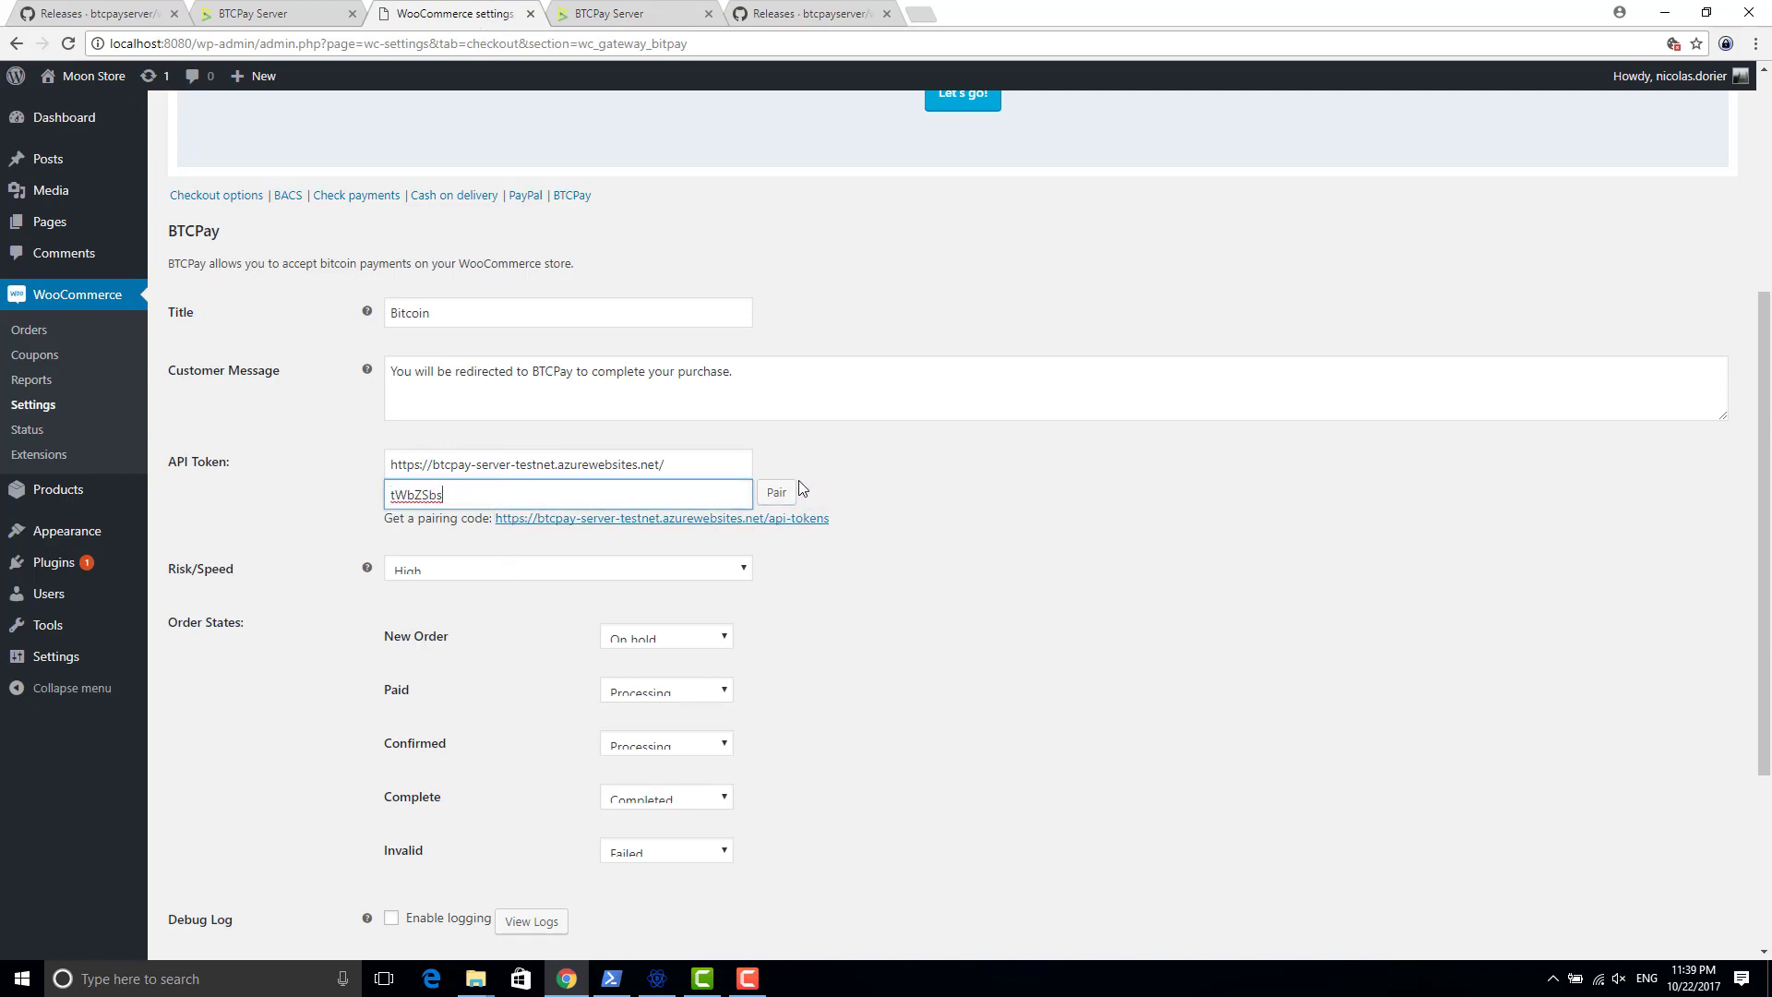
click(775, 498)
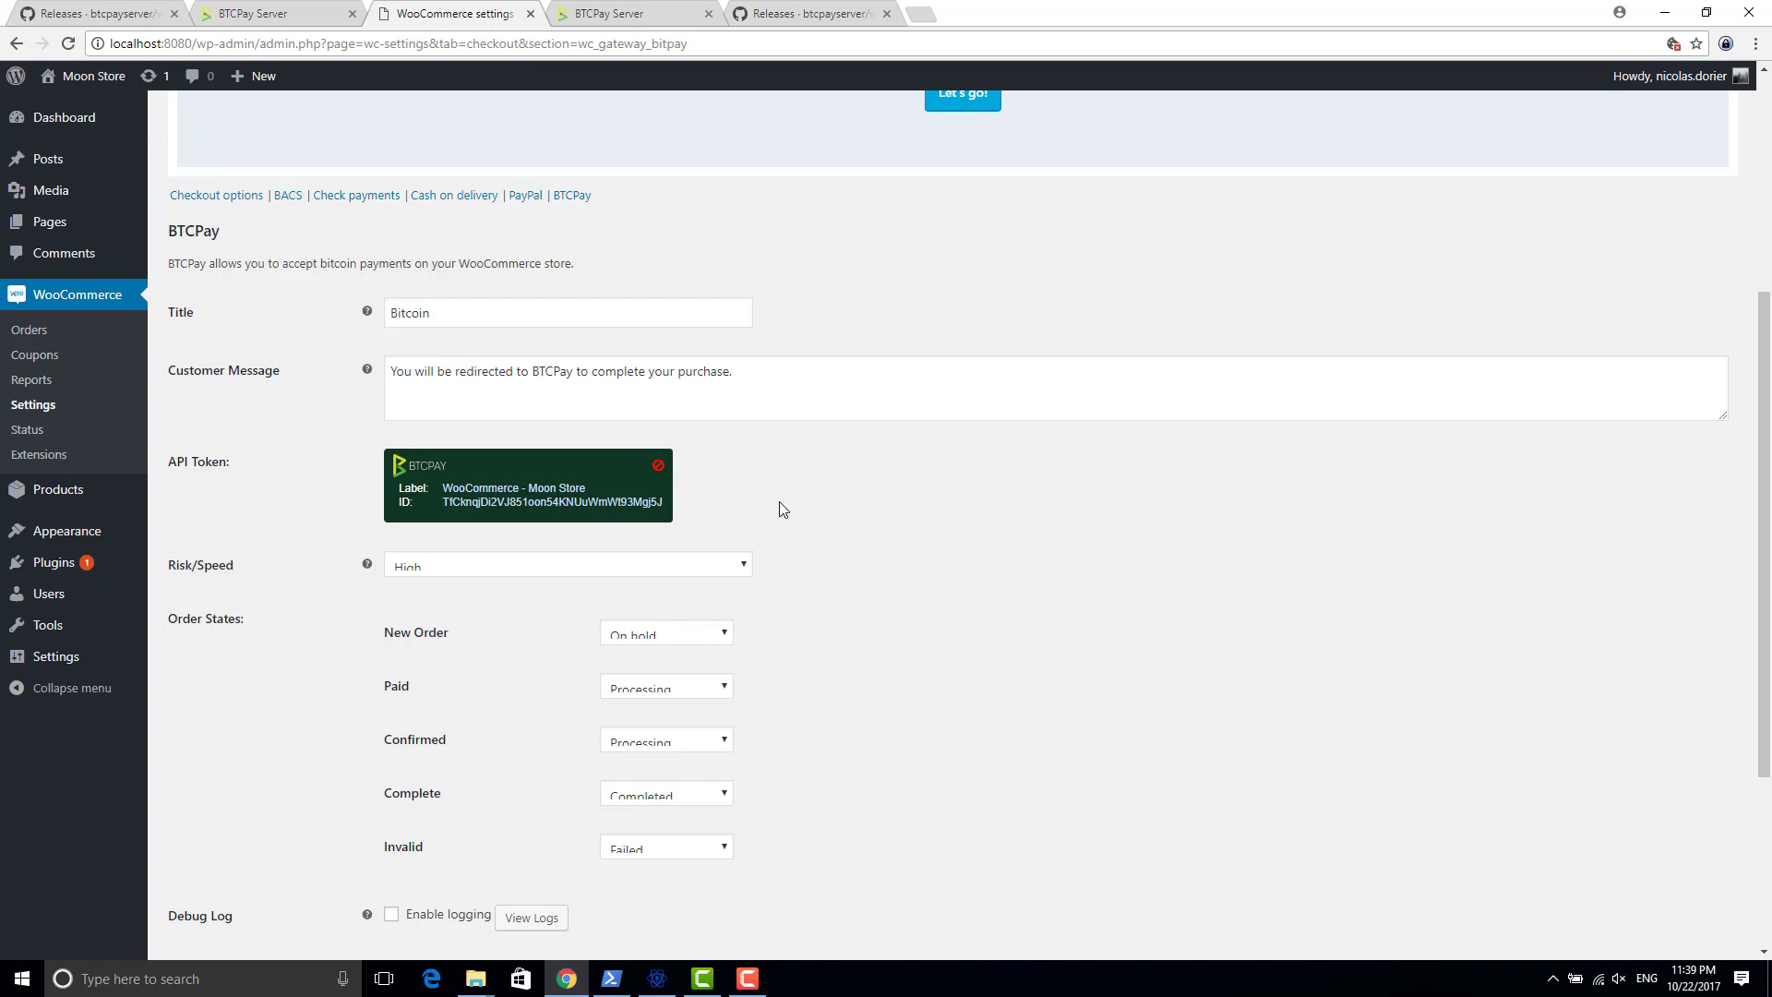
Reload BTCPay's Access Tokens list to show the WooCommerce - Moon Store merchant tokens
click(593, 16)
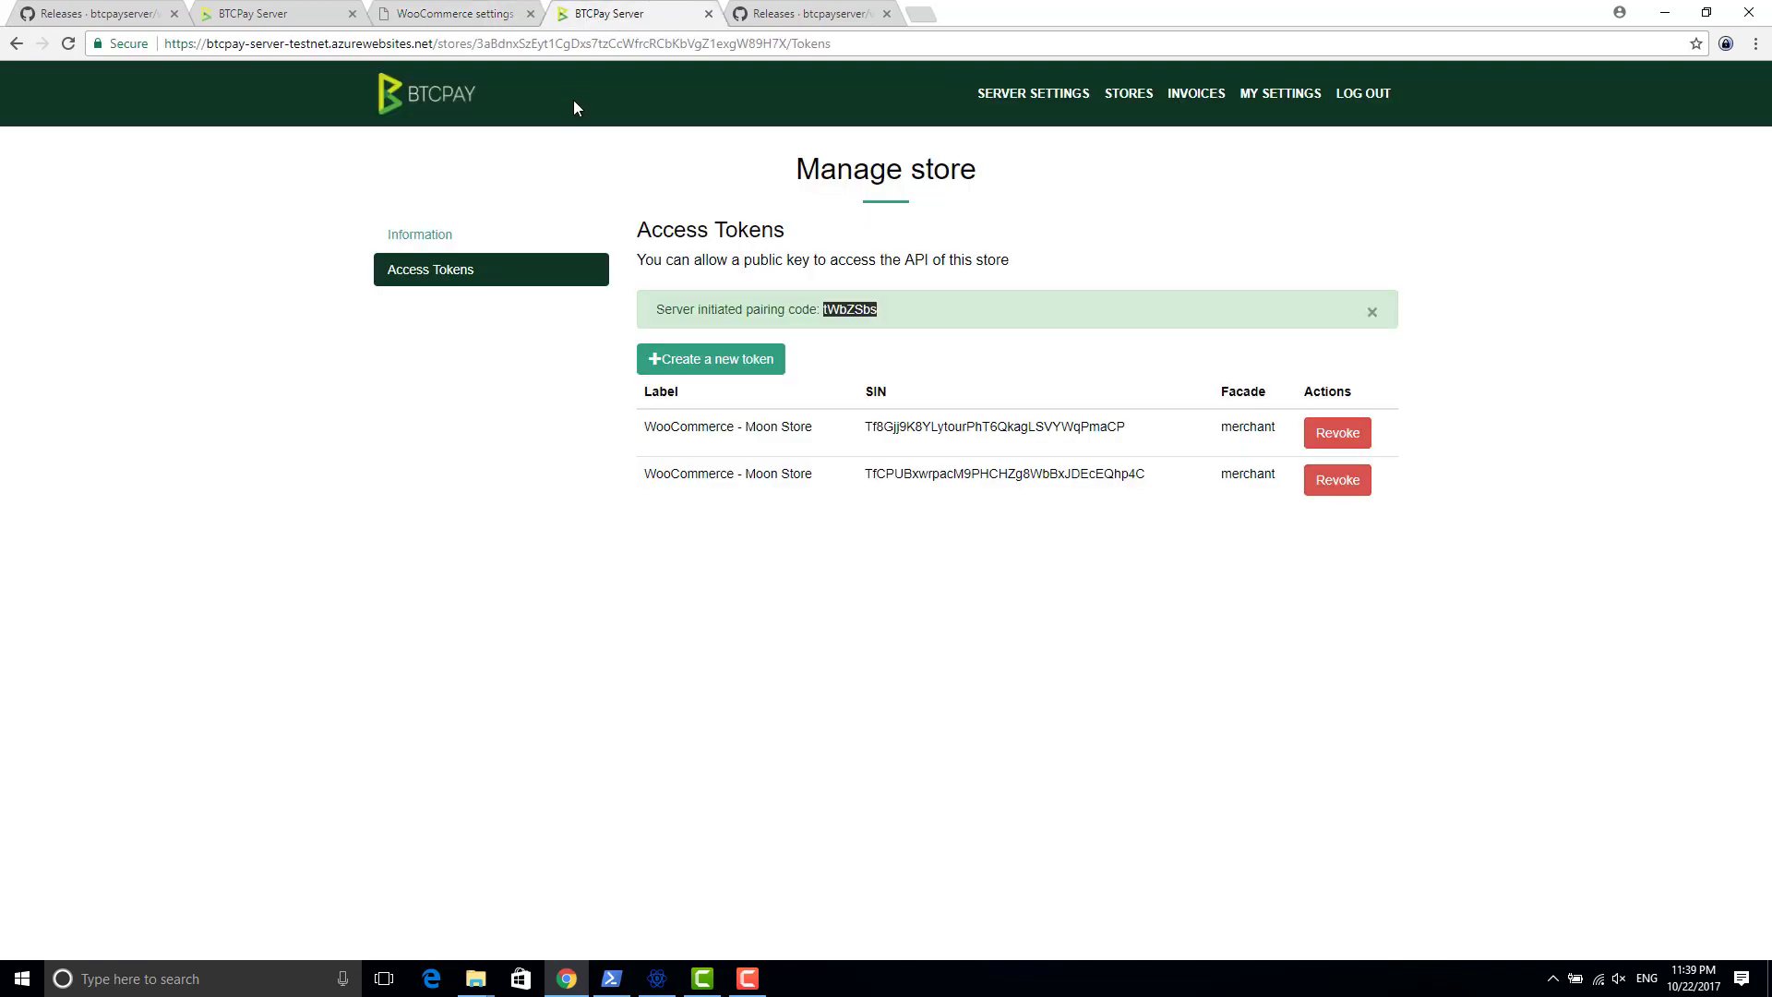
click(554, 499)
drag(623, 437, 791, 545)
click(1123, 499)
drag(1285, 487, 828, 479)
click(711, 523)
key(ctrl+l)
key(Return)
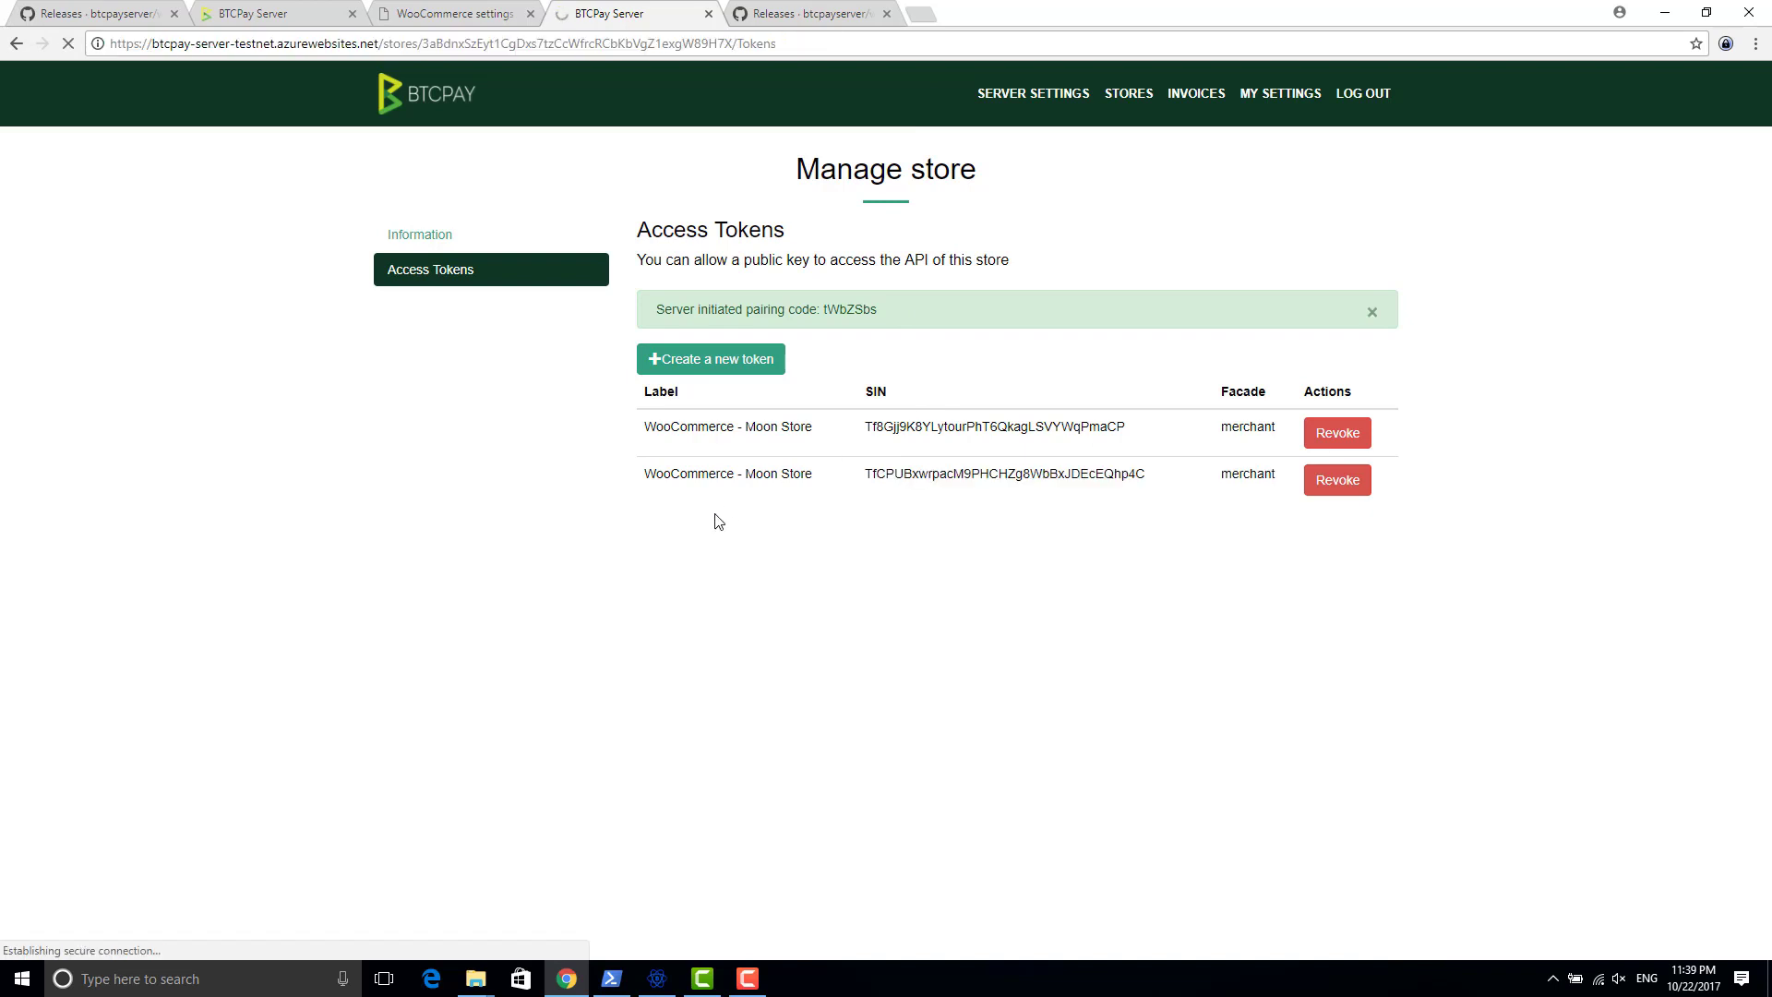
Compare the tokens' SINs in BTCPay with the paired token ID shown in WooCommerce
drag(640, 382, 891, 369)
click(584, 385)
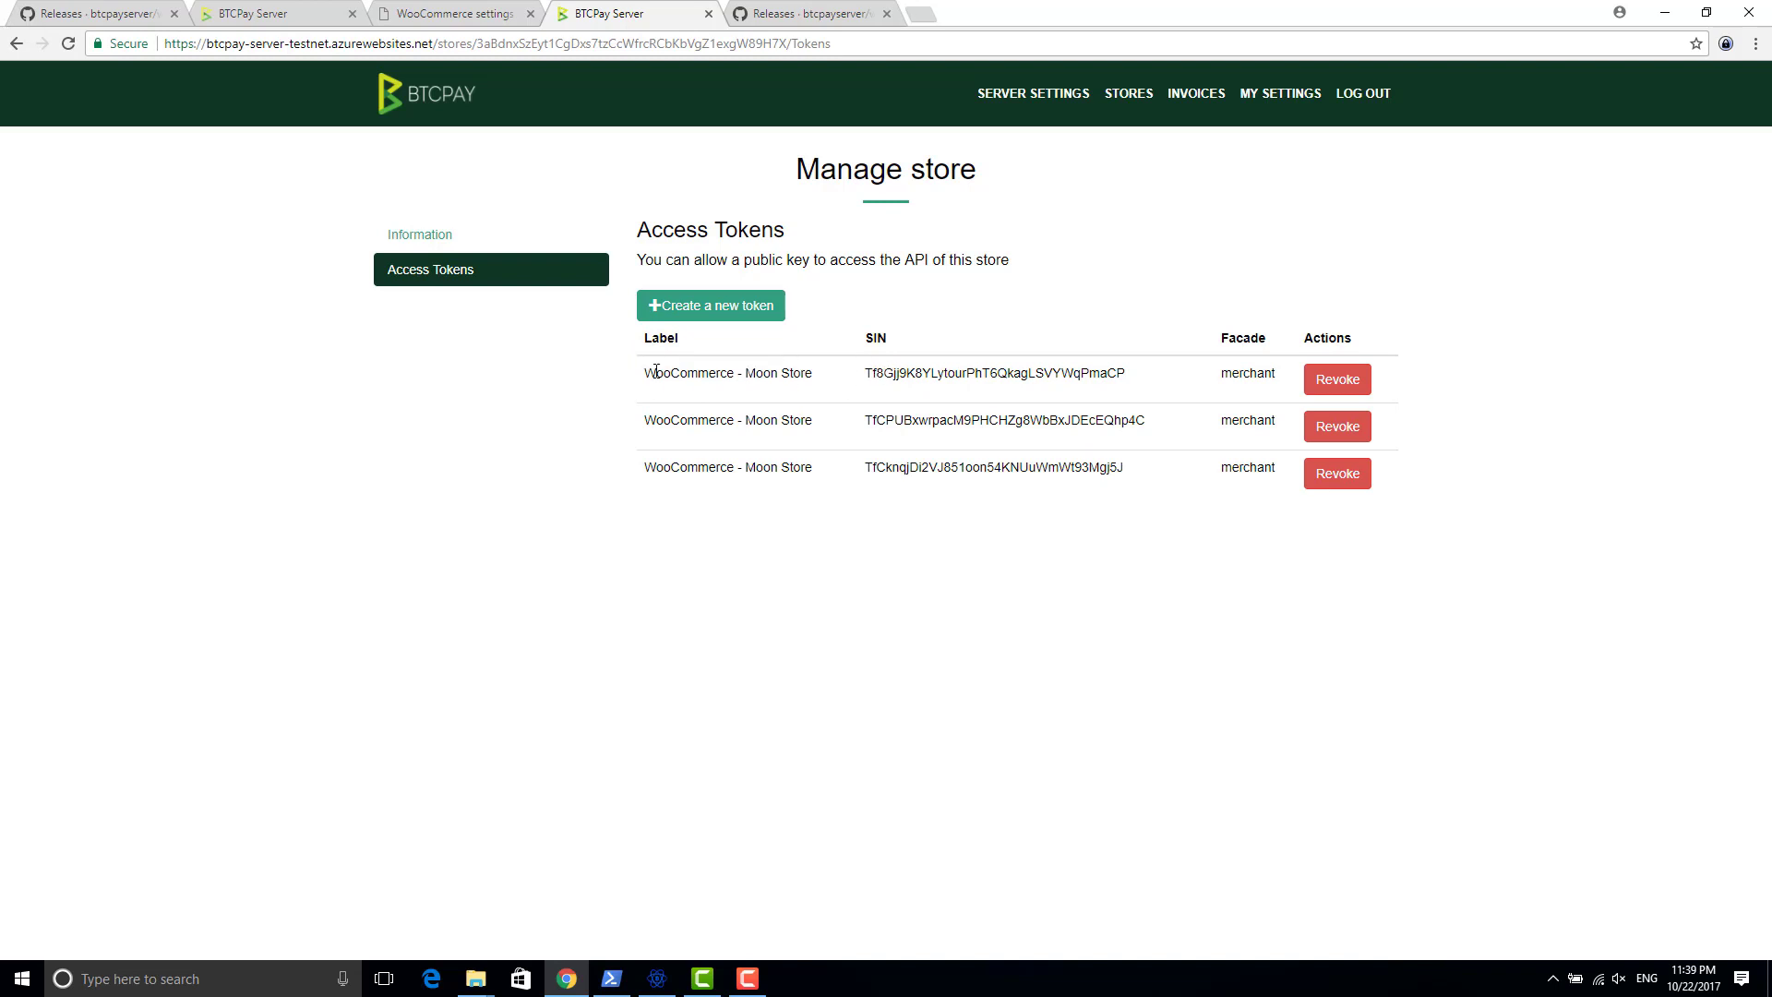
drag(656, 371, 1278, 366)
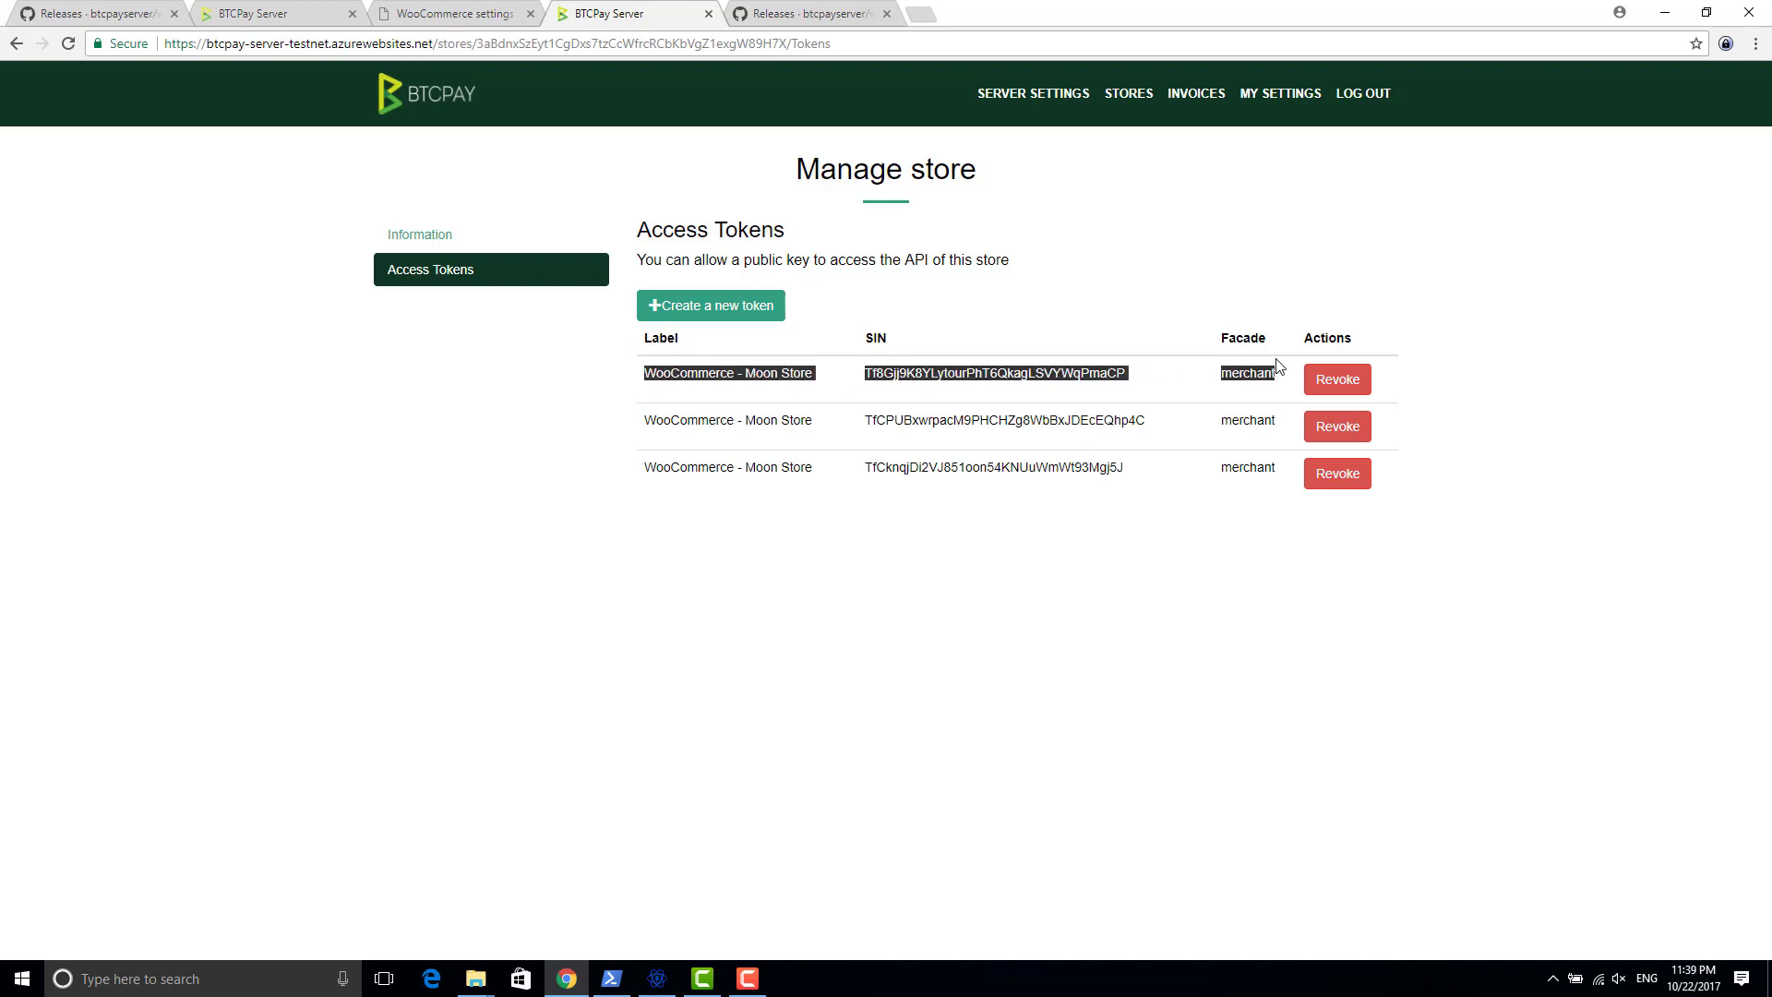
double_click(1065, 380)
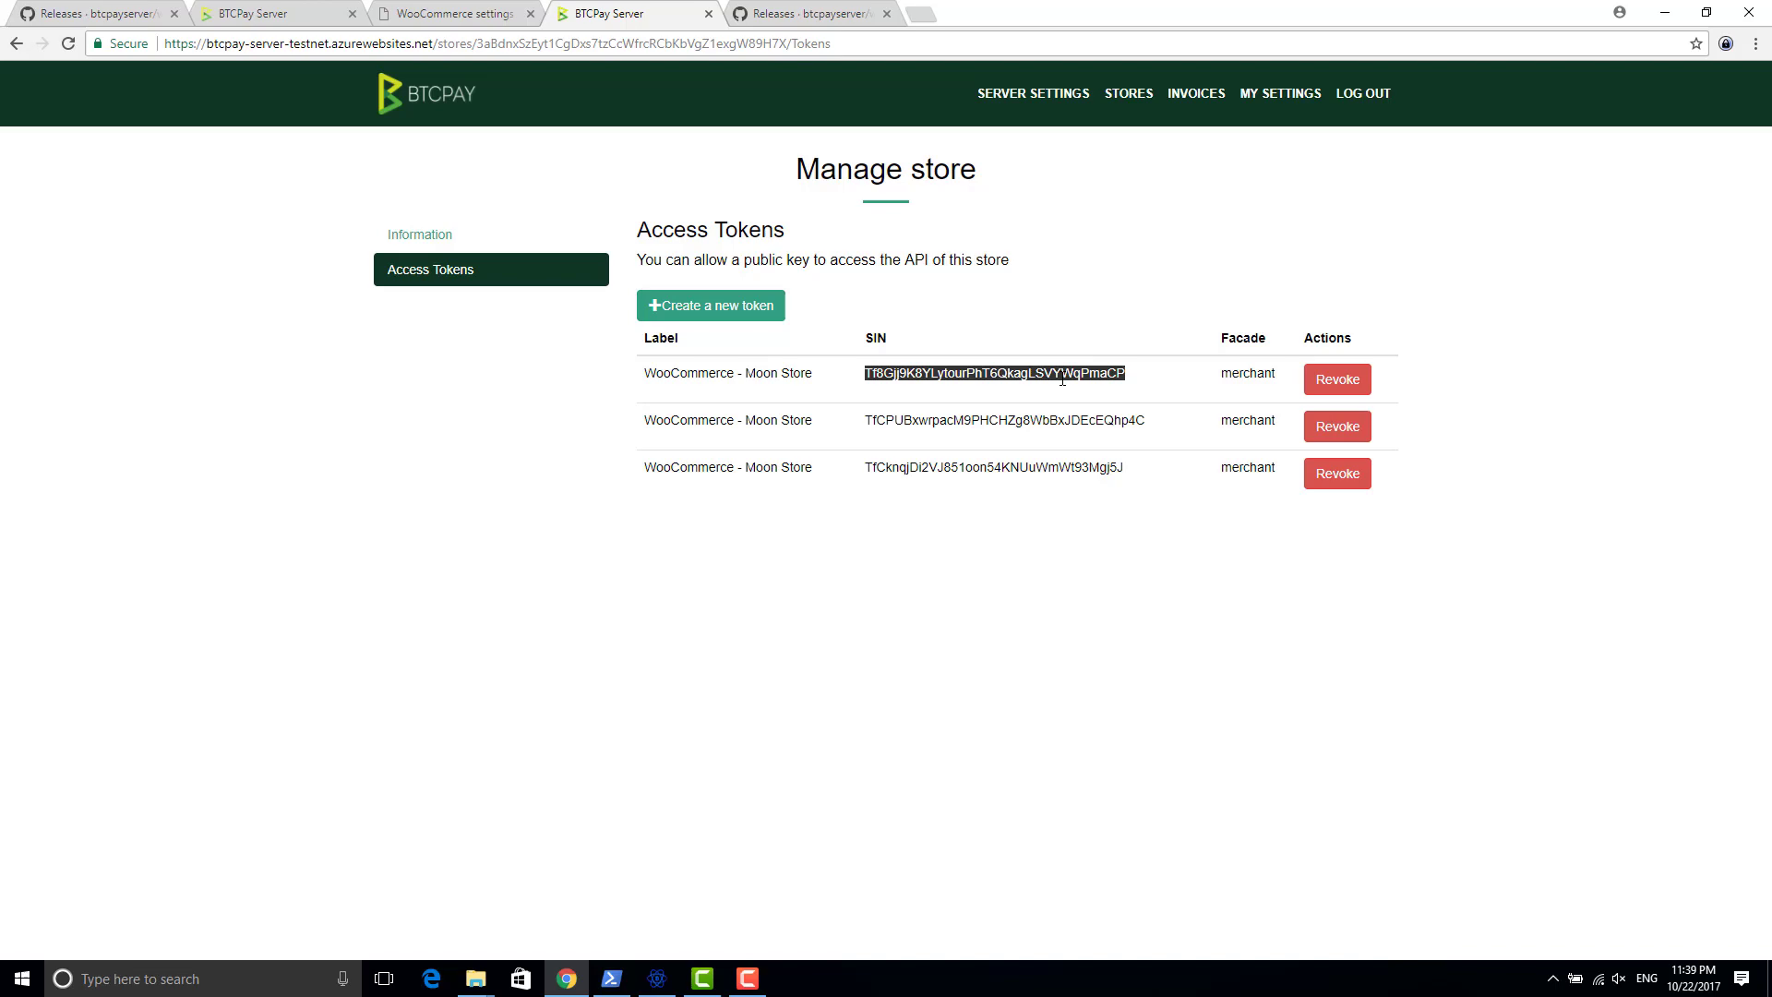
key(F9)
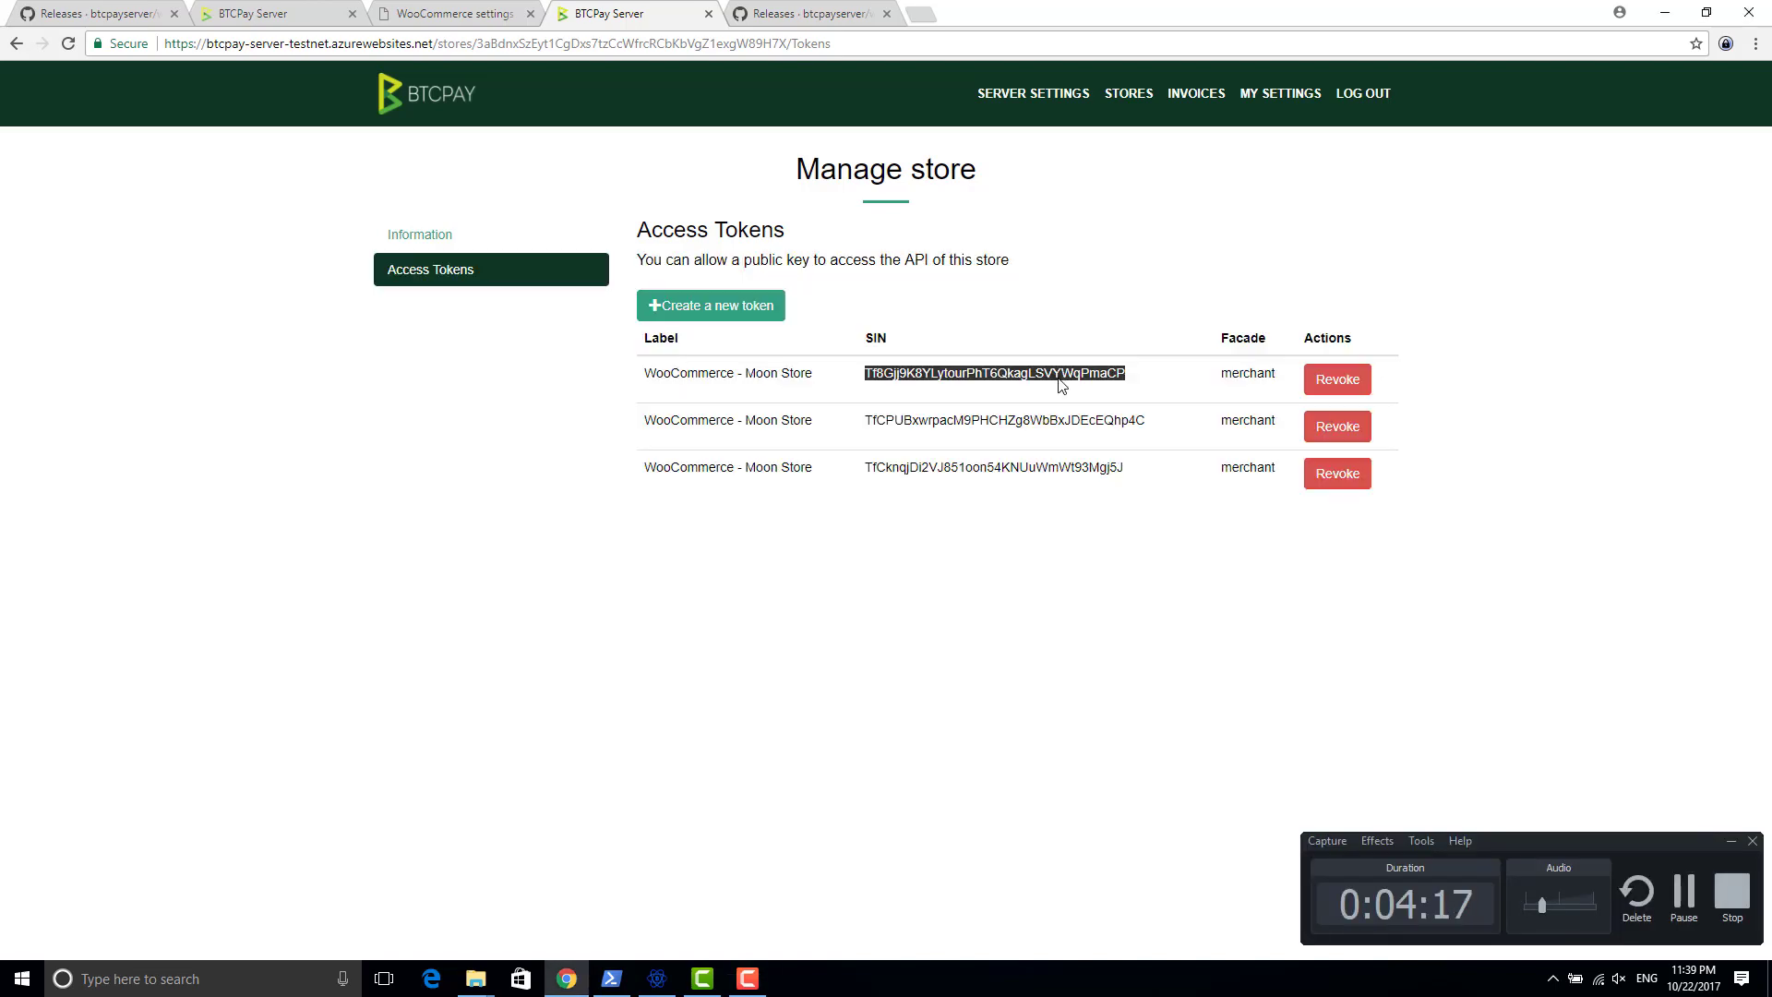
click(438, 13)
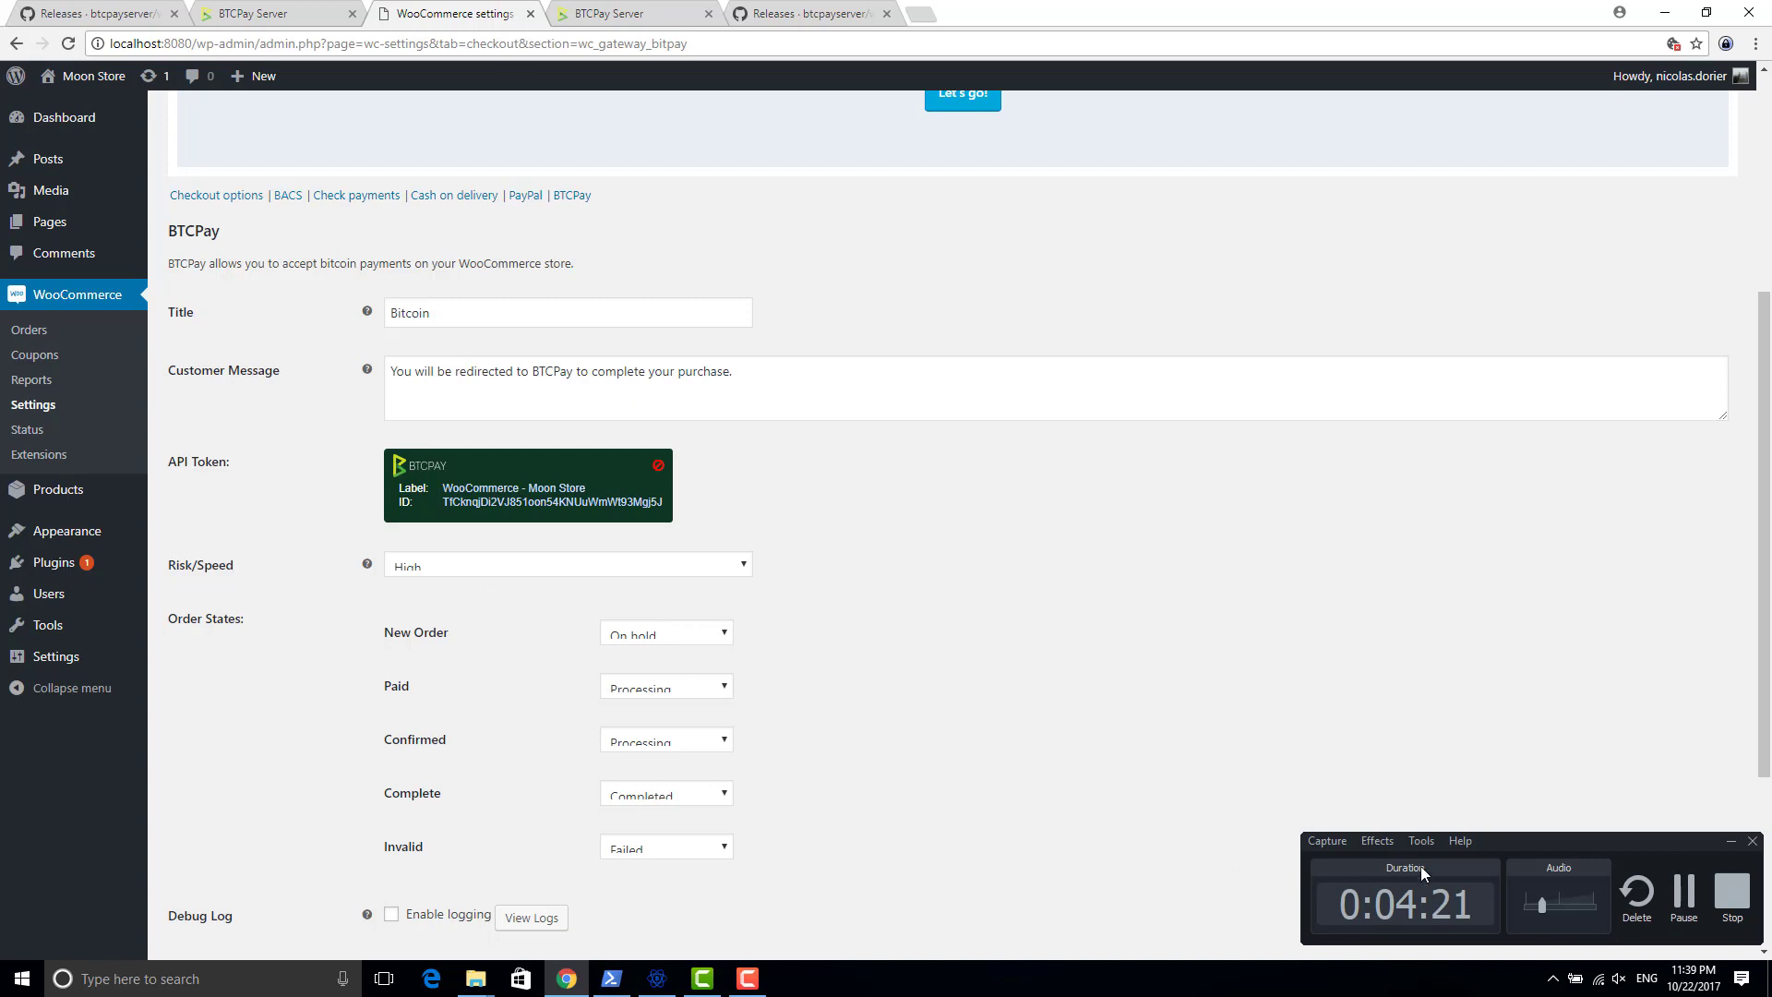
click(1731, 841)
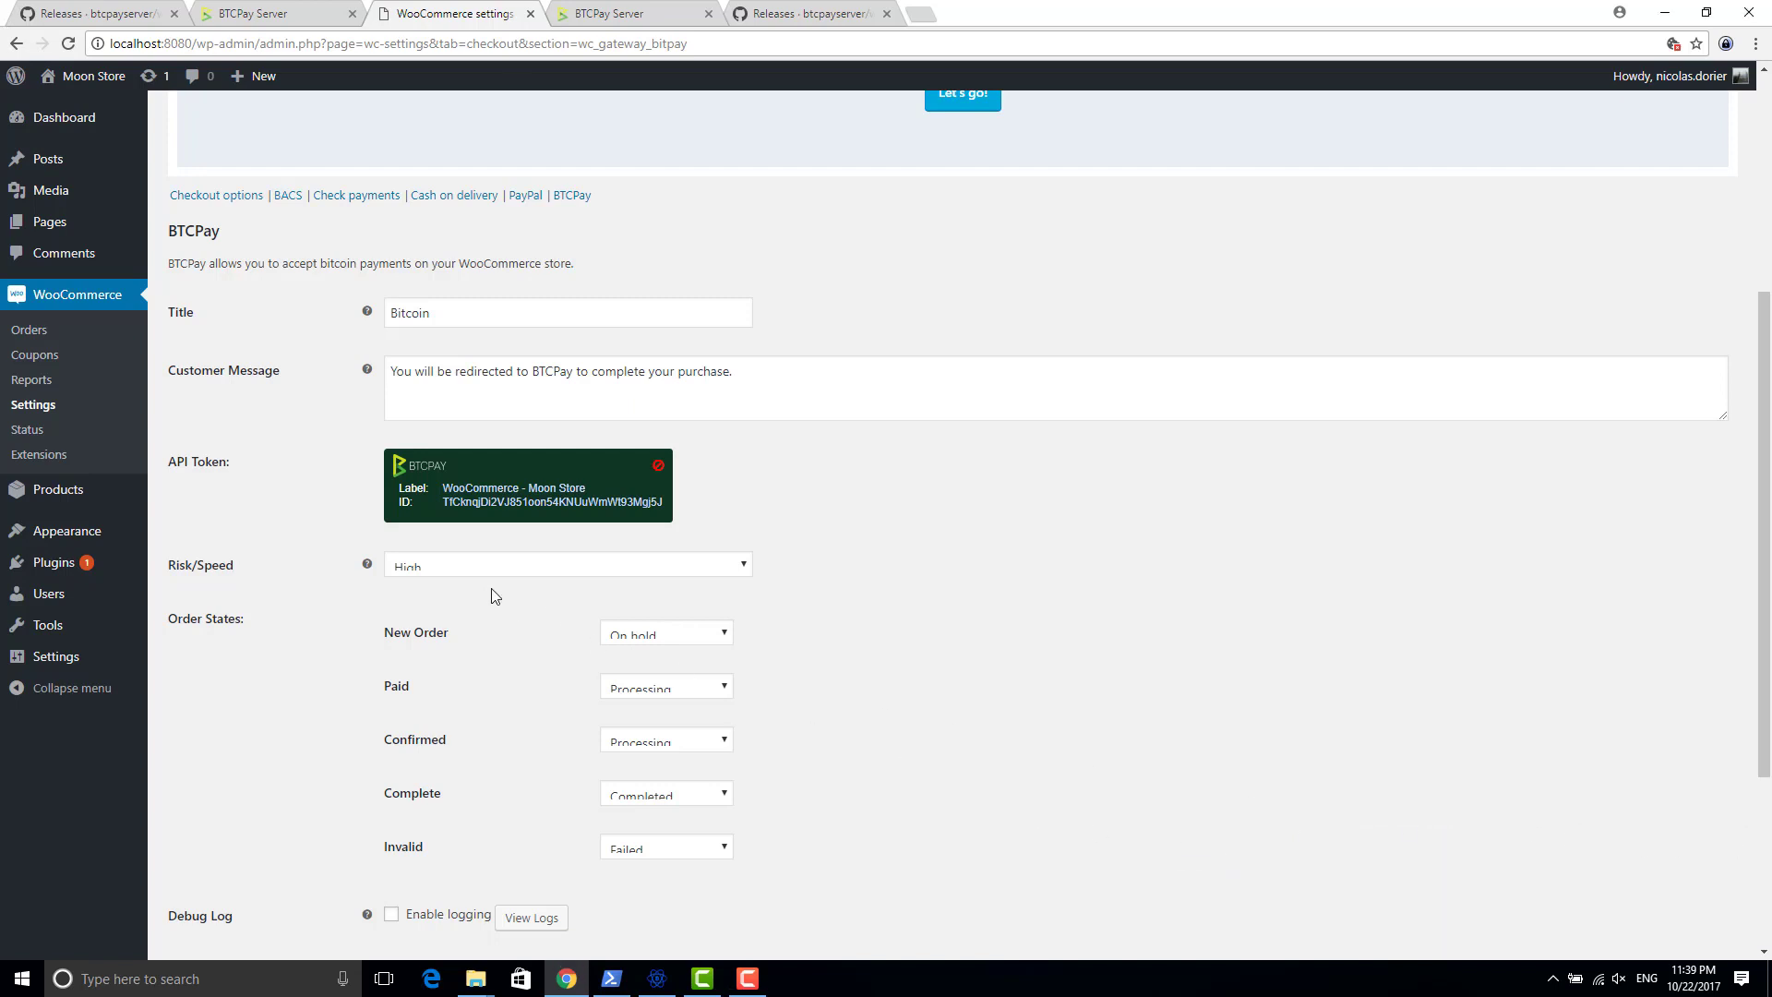
triple_click(441, 508)
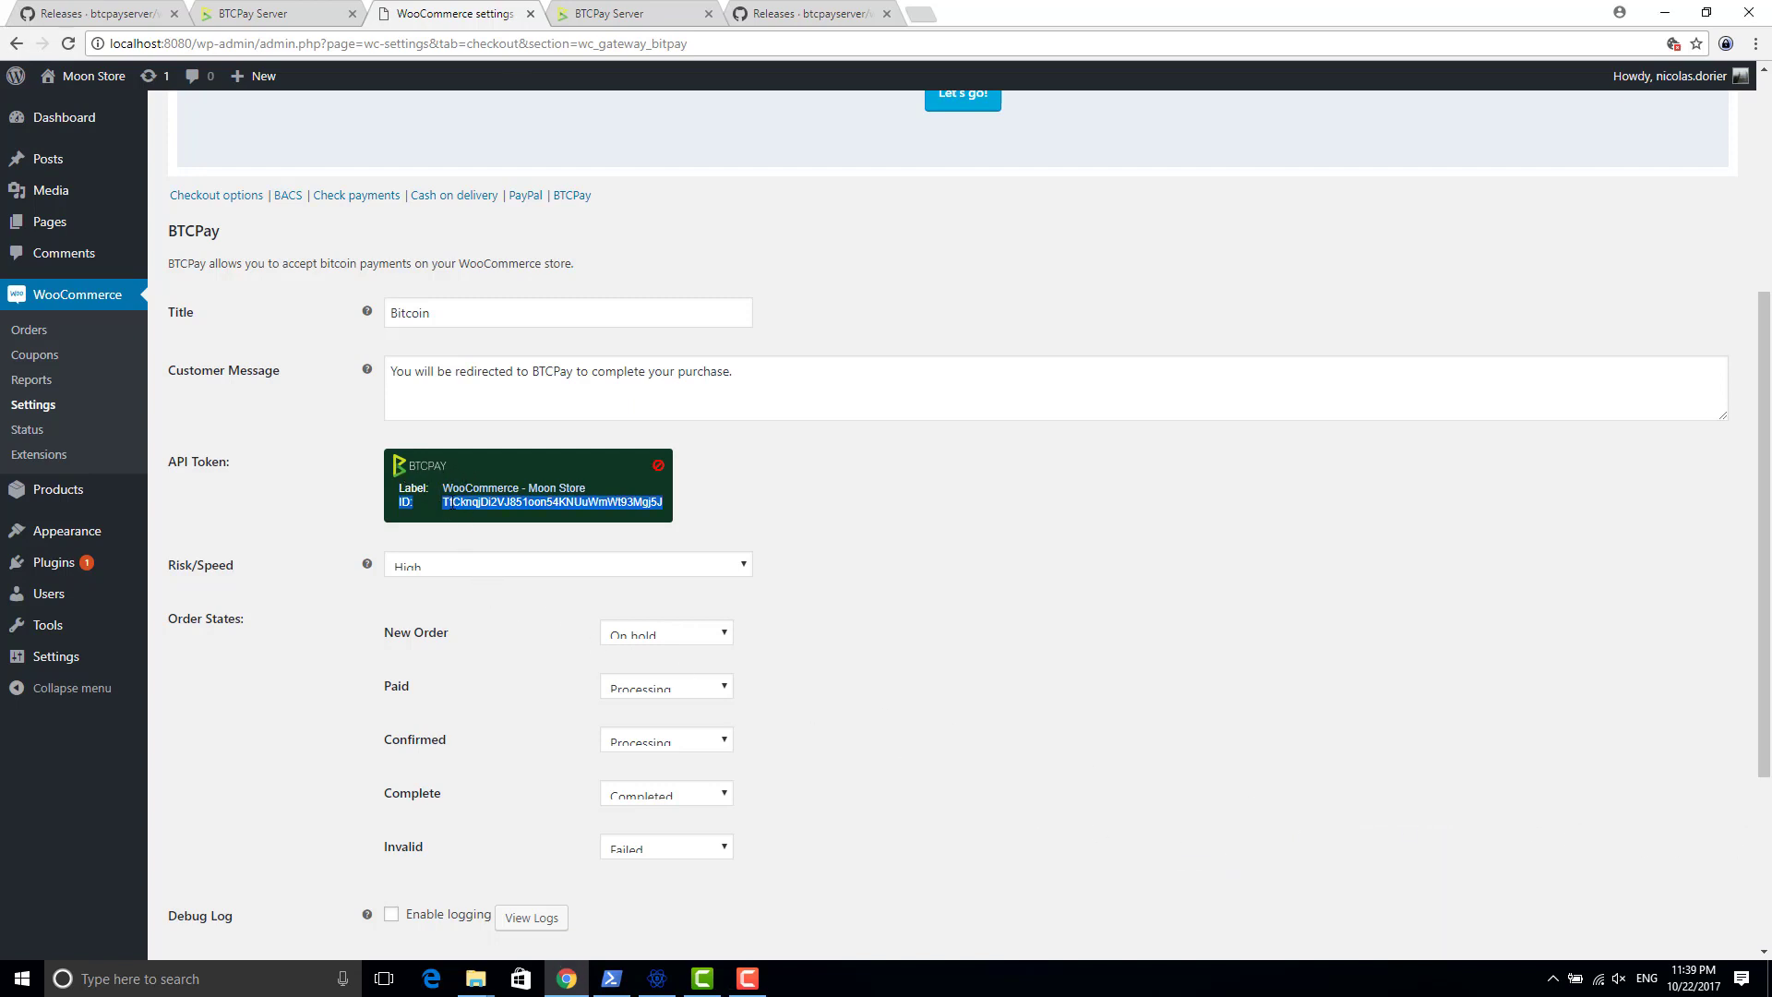
click(605, 16)
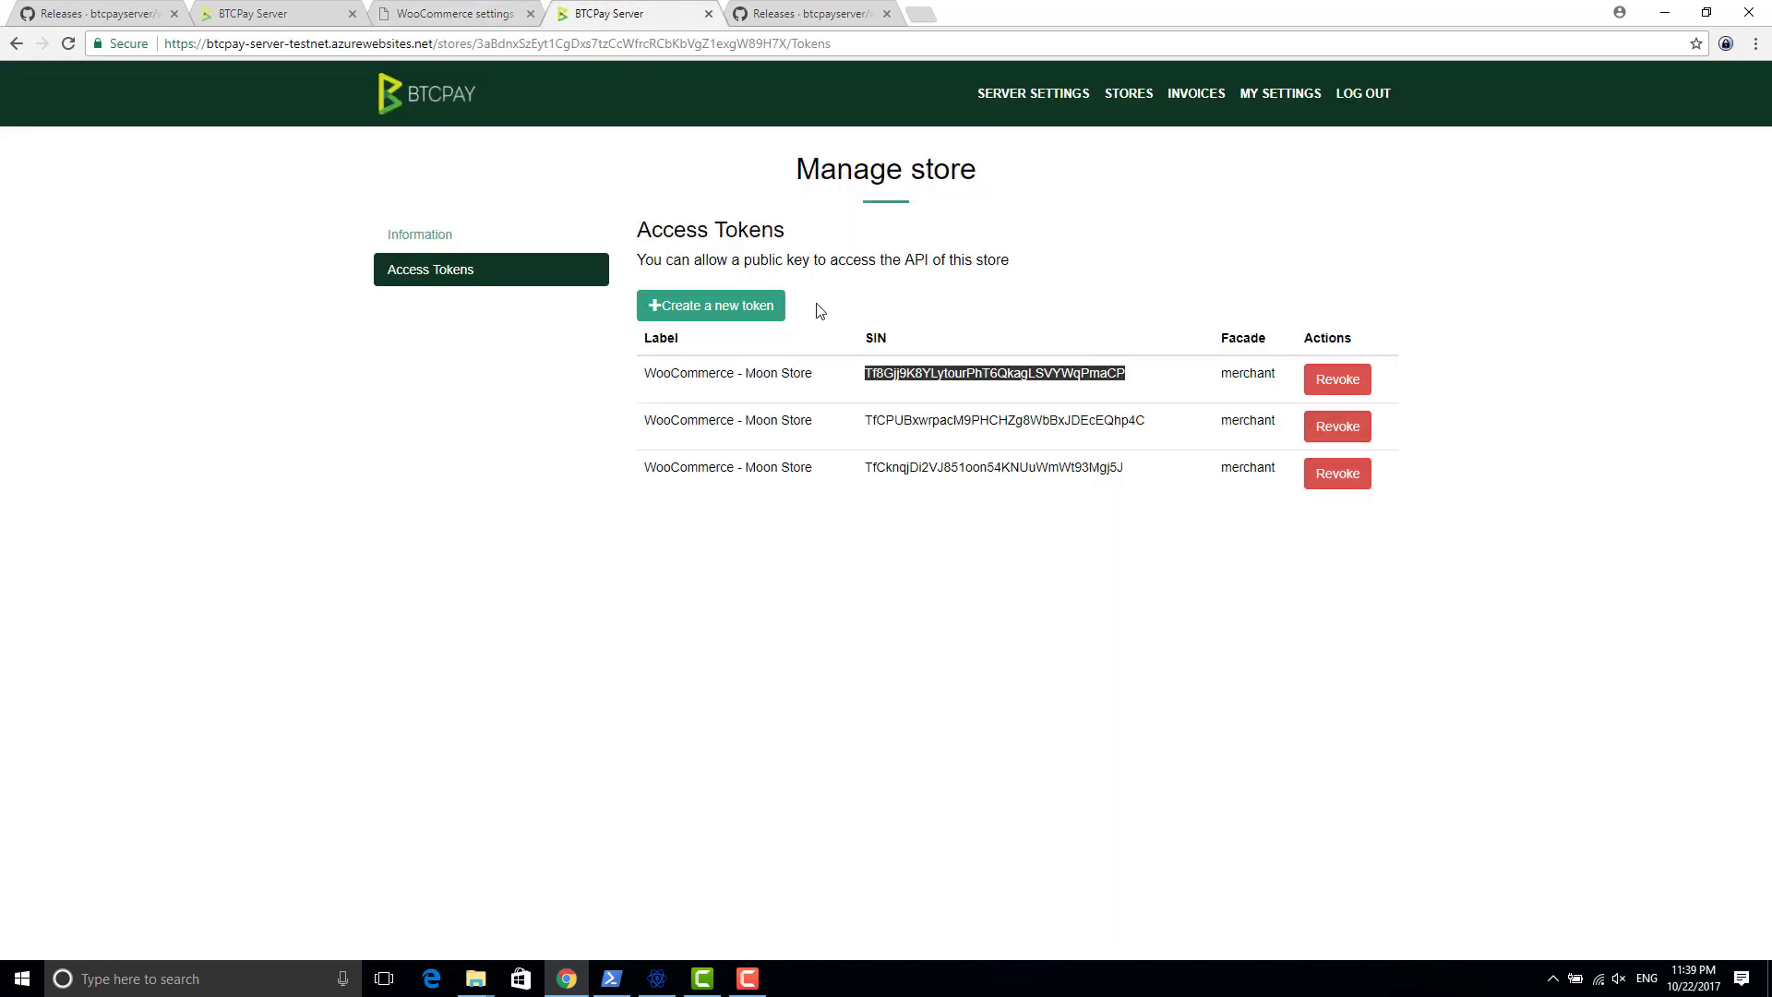
double_click(891, 425)
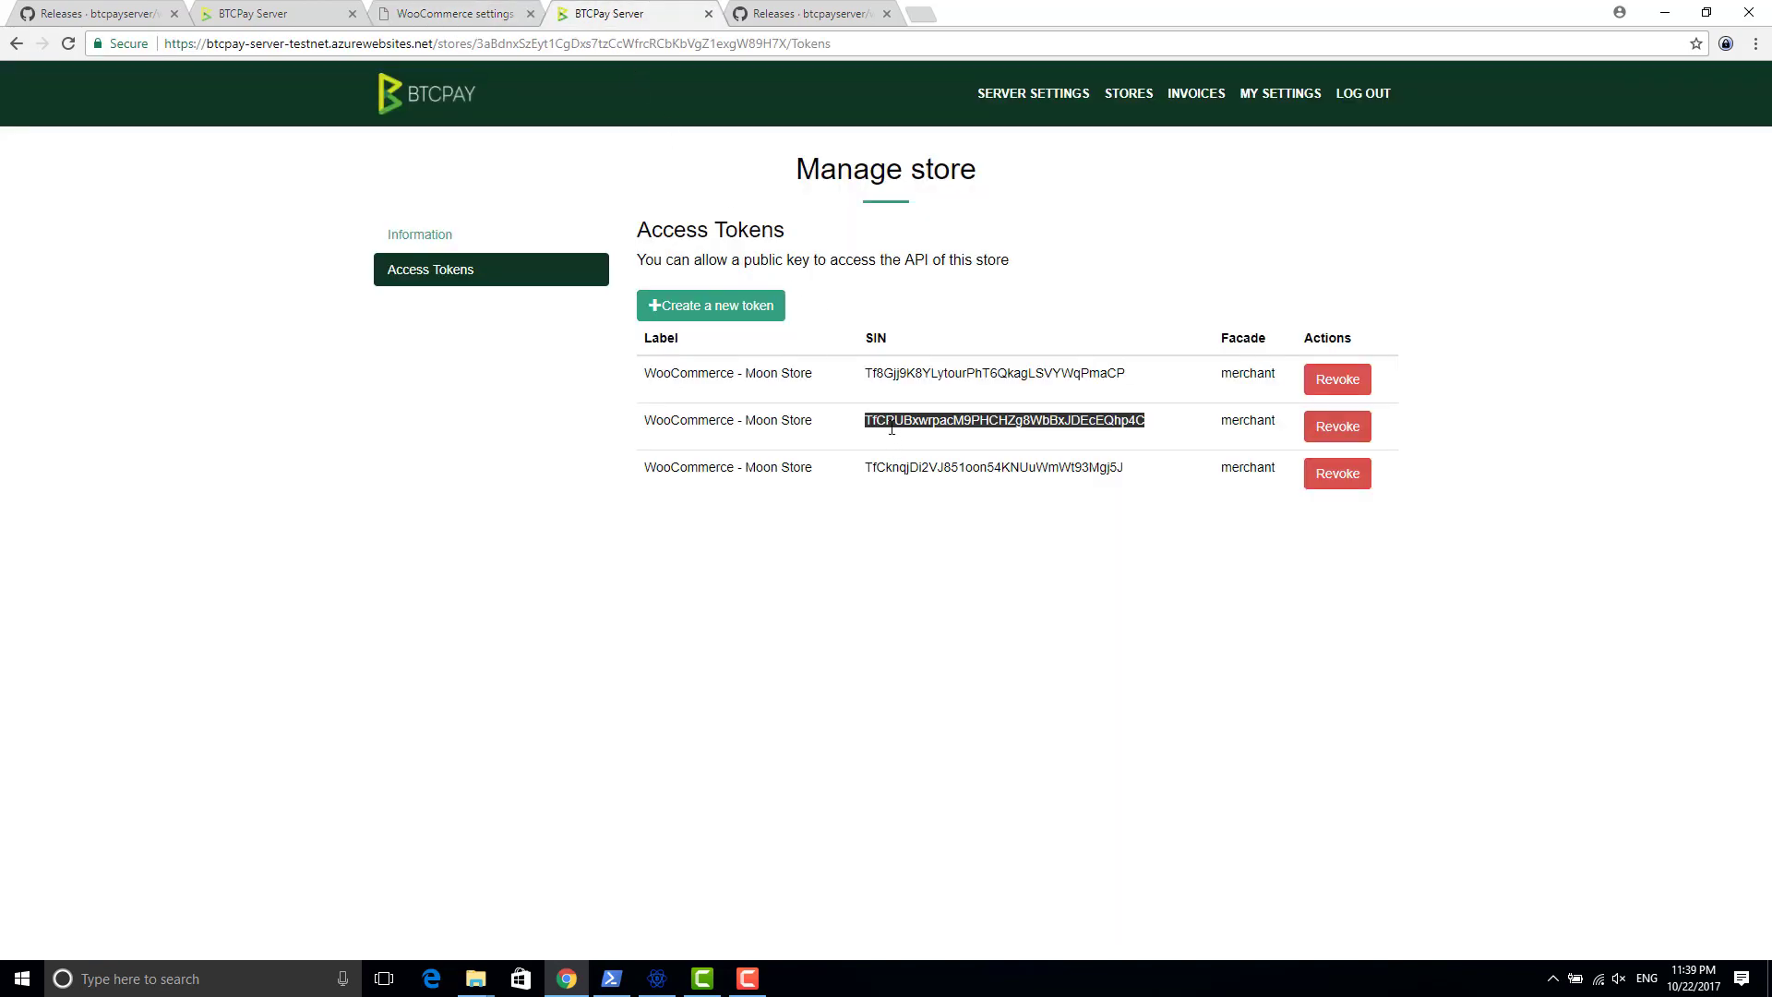
click(465, 18)
Save the BTCPay gateway settings in WooCommerce
click(353, 427)
scroll(360, 452, down, 3)
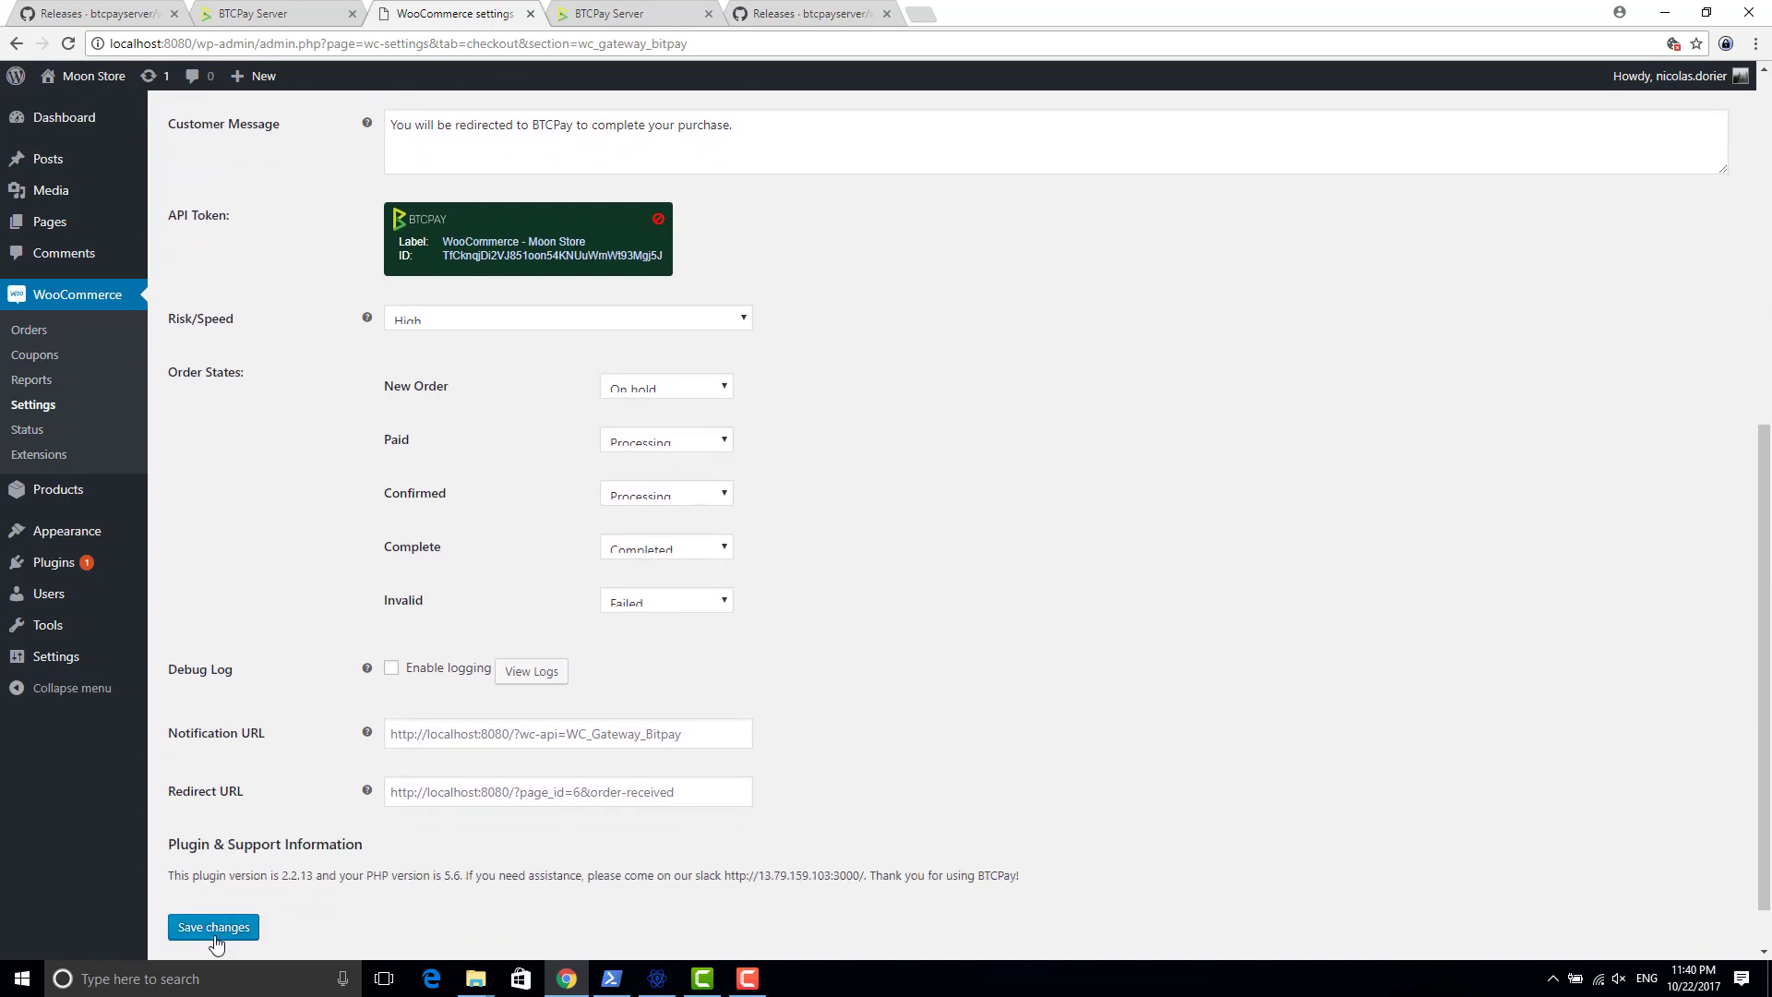
click(208, 932)
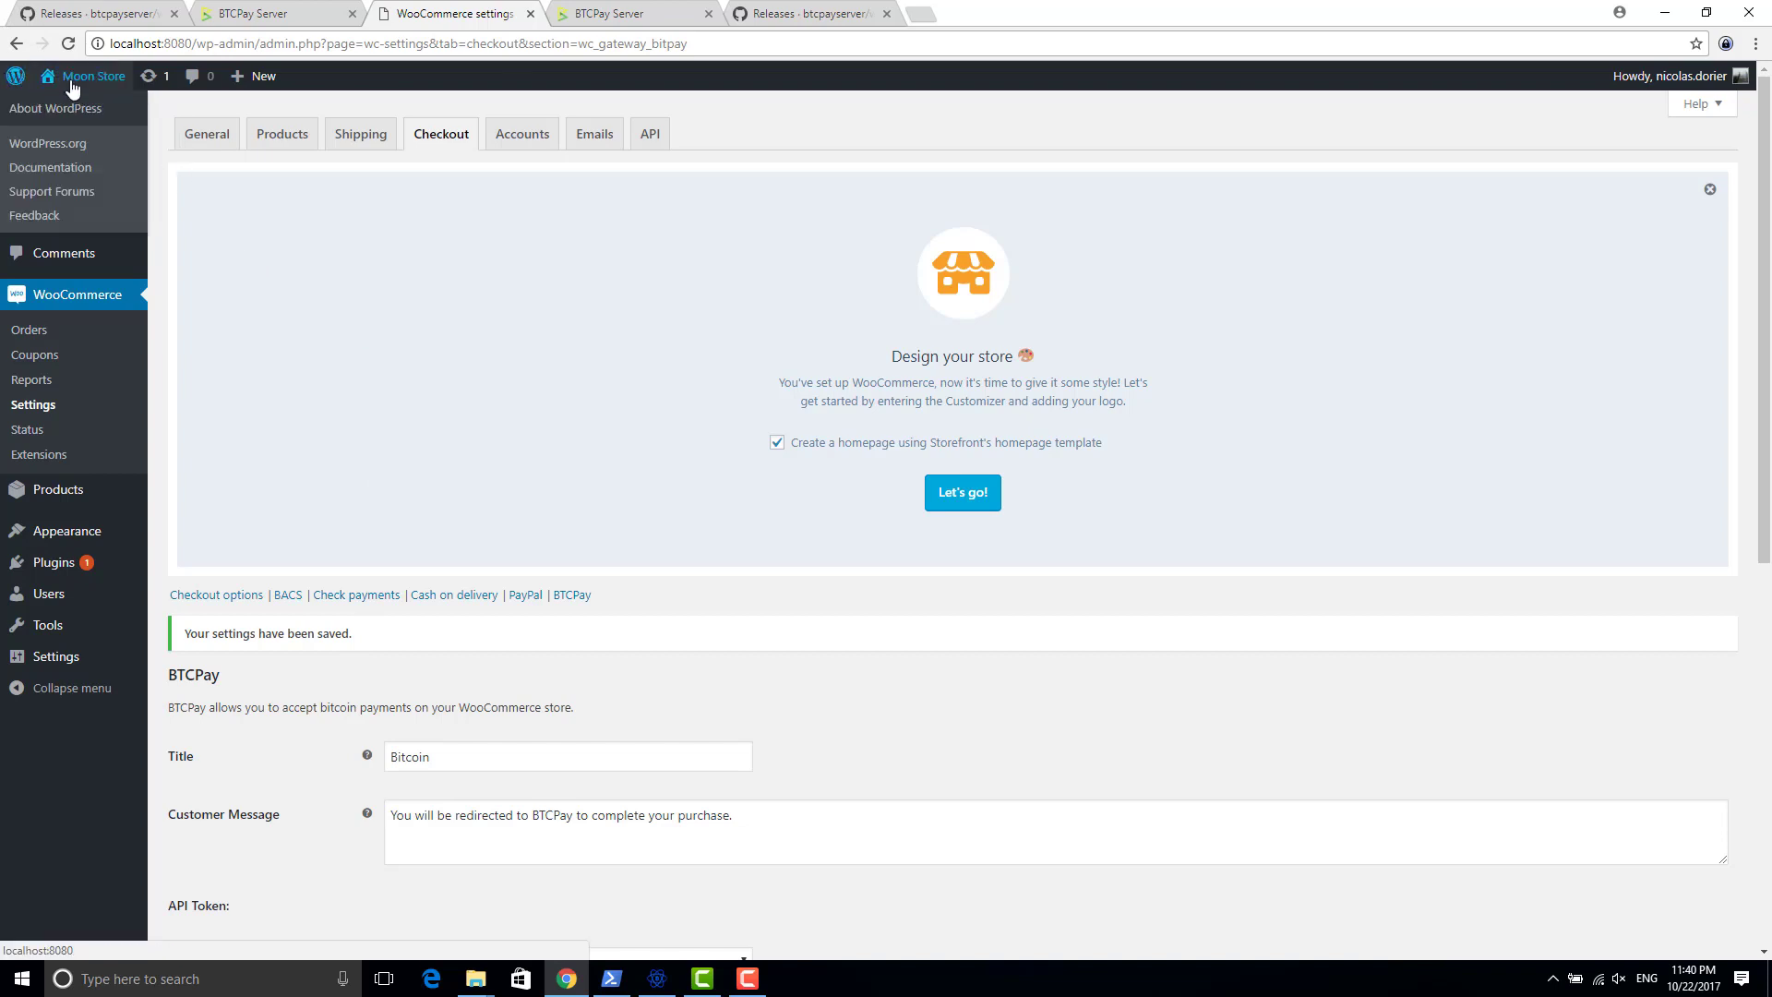
Check out the ¥7,099 Moon suit cart with Bitcoin via Proceed to BTCPay
mouse_move(72, 88)
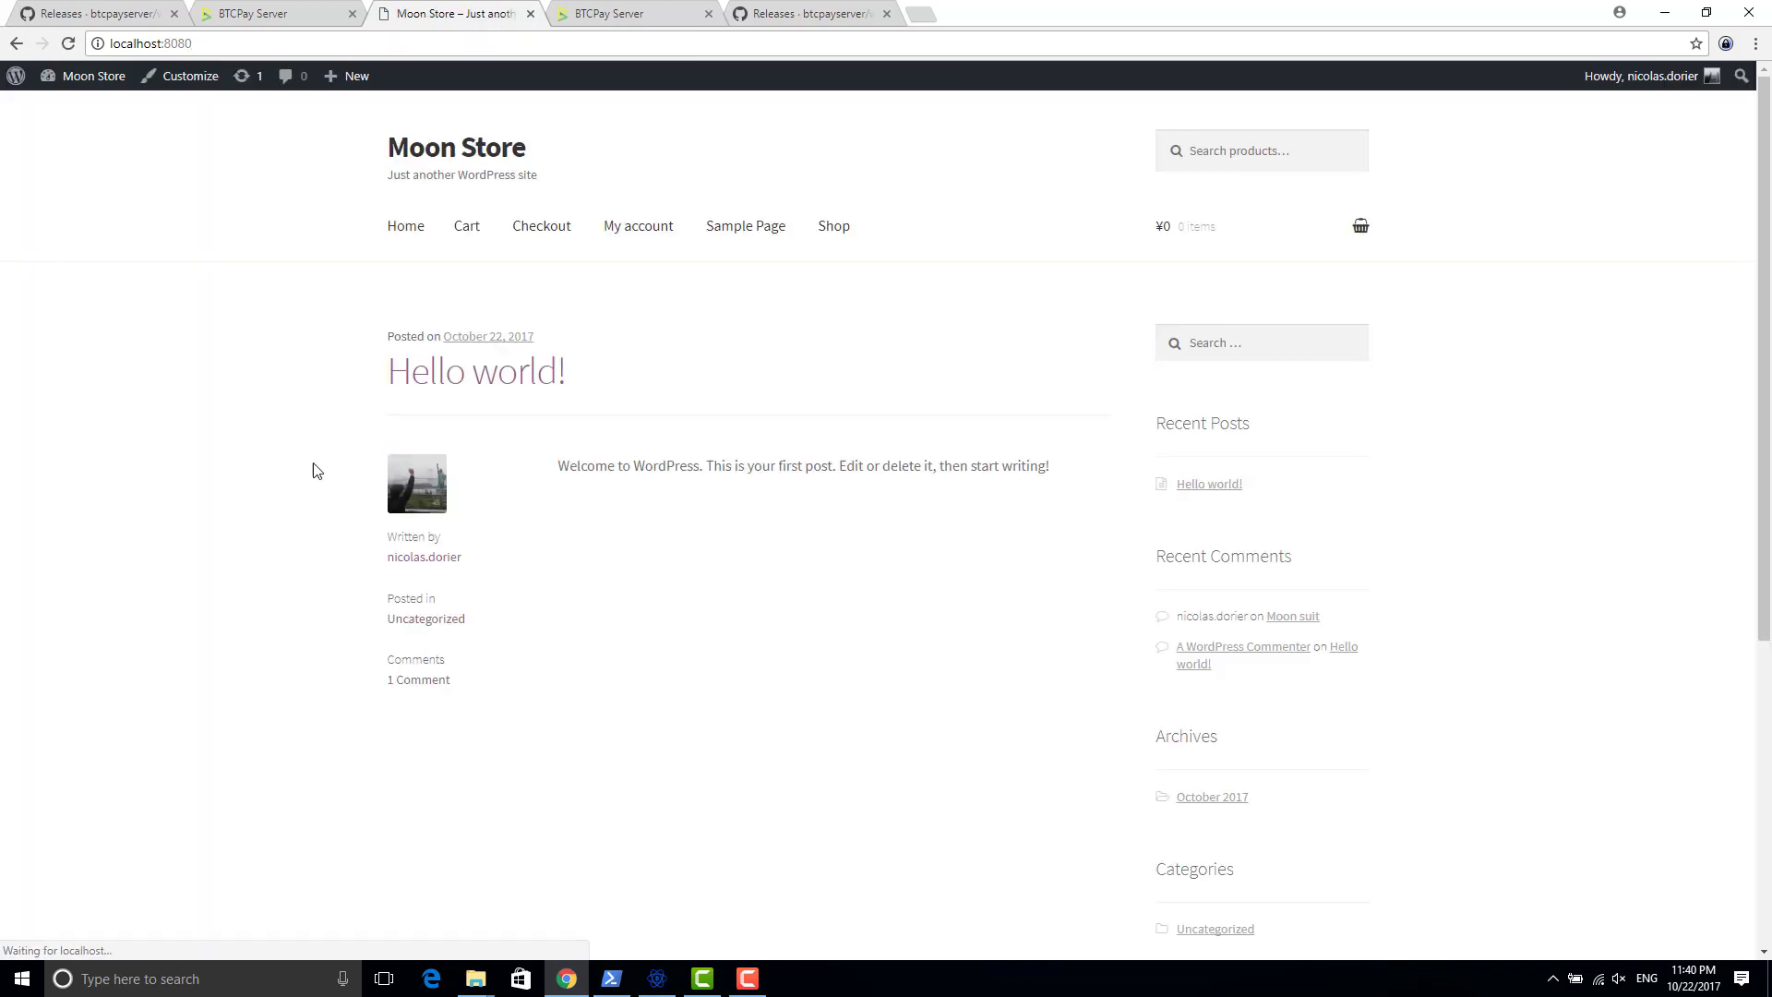
click(846, 232)
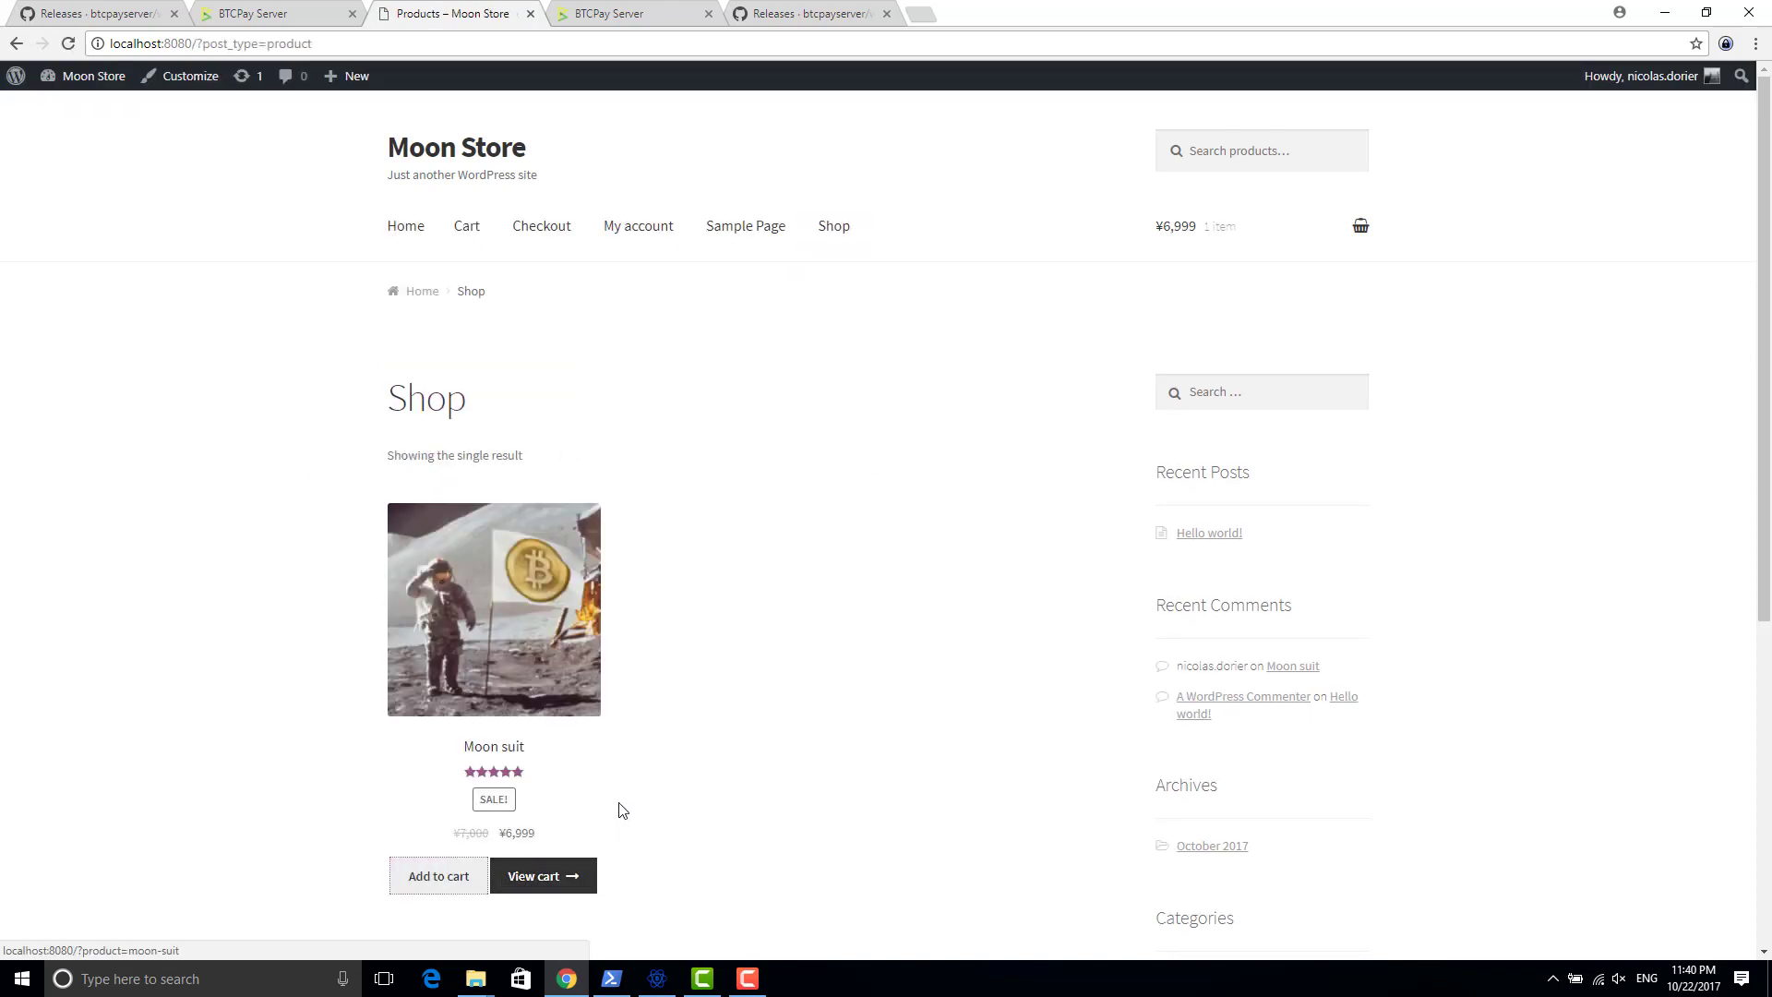
click(534, 883)
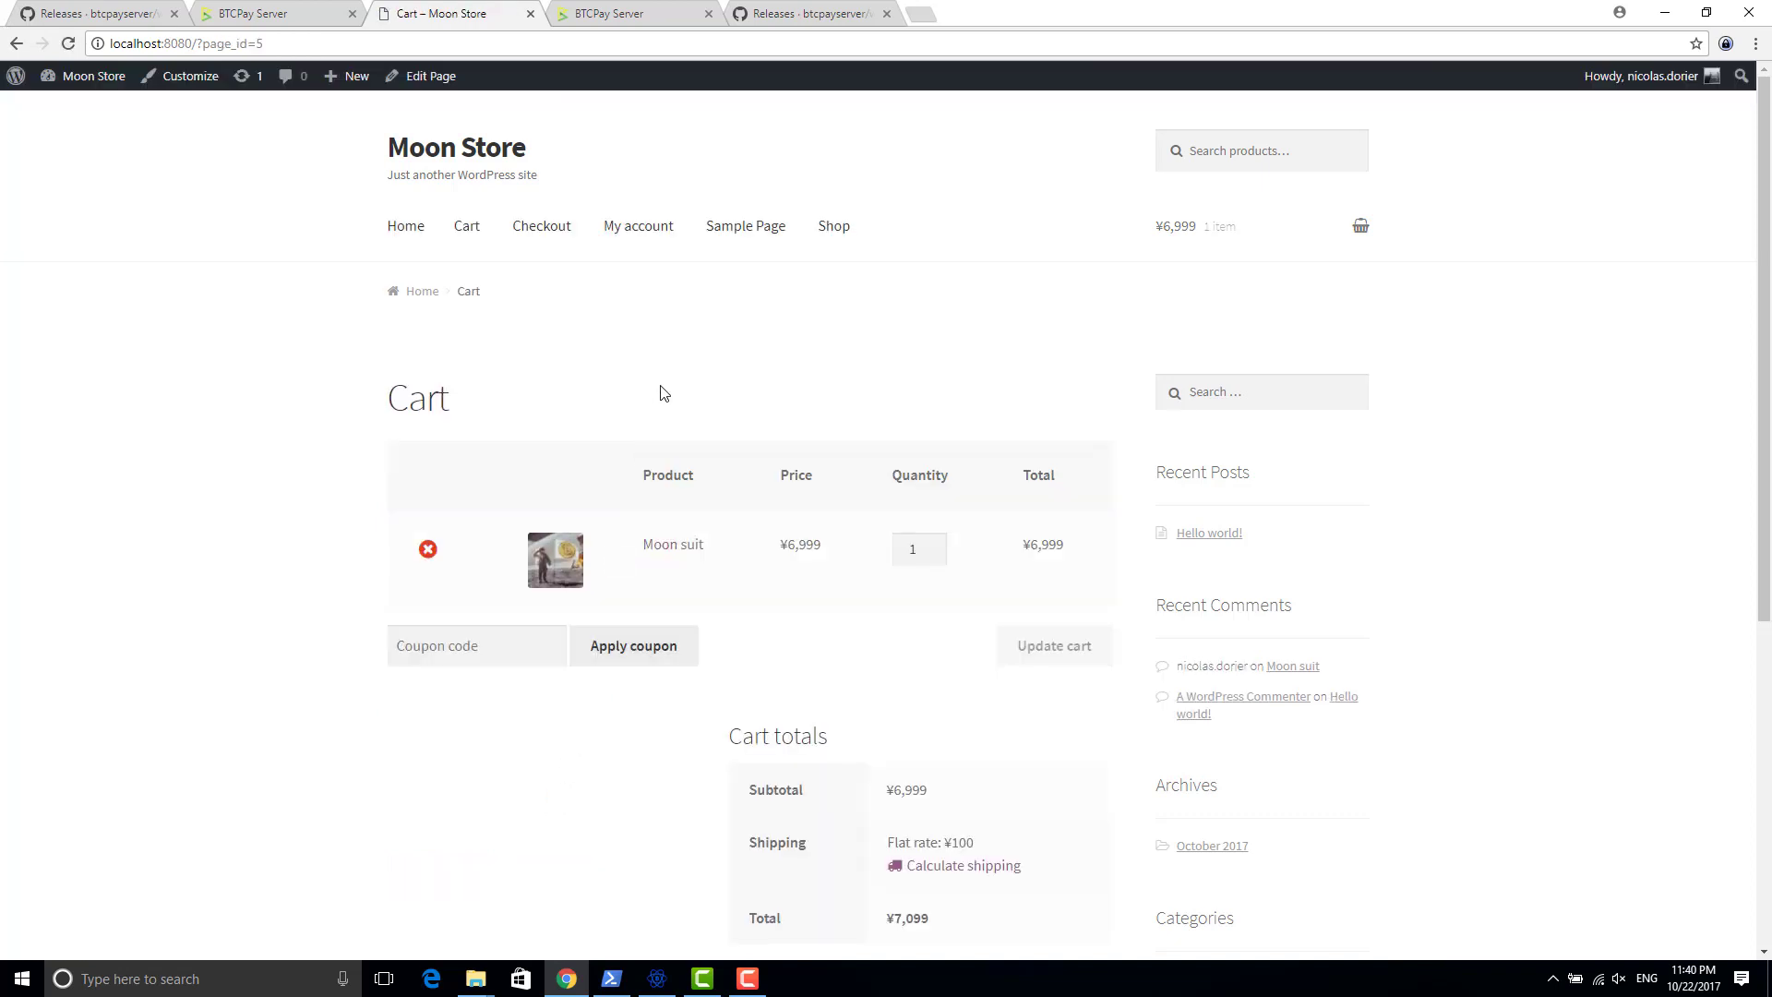
scroll(791, 451, down, 2)
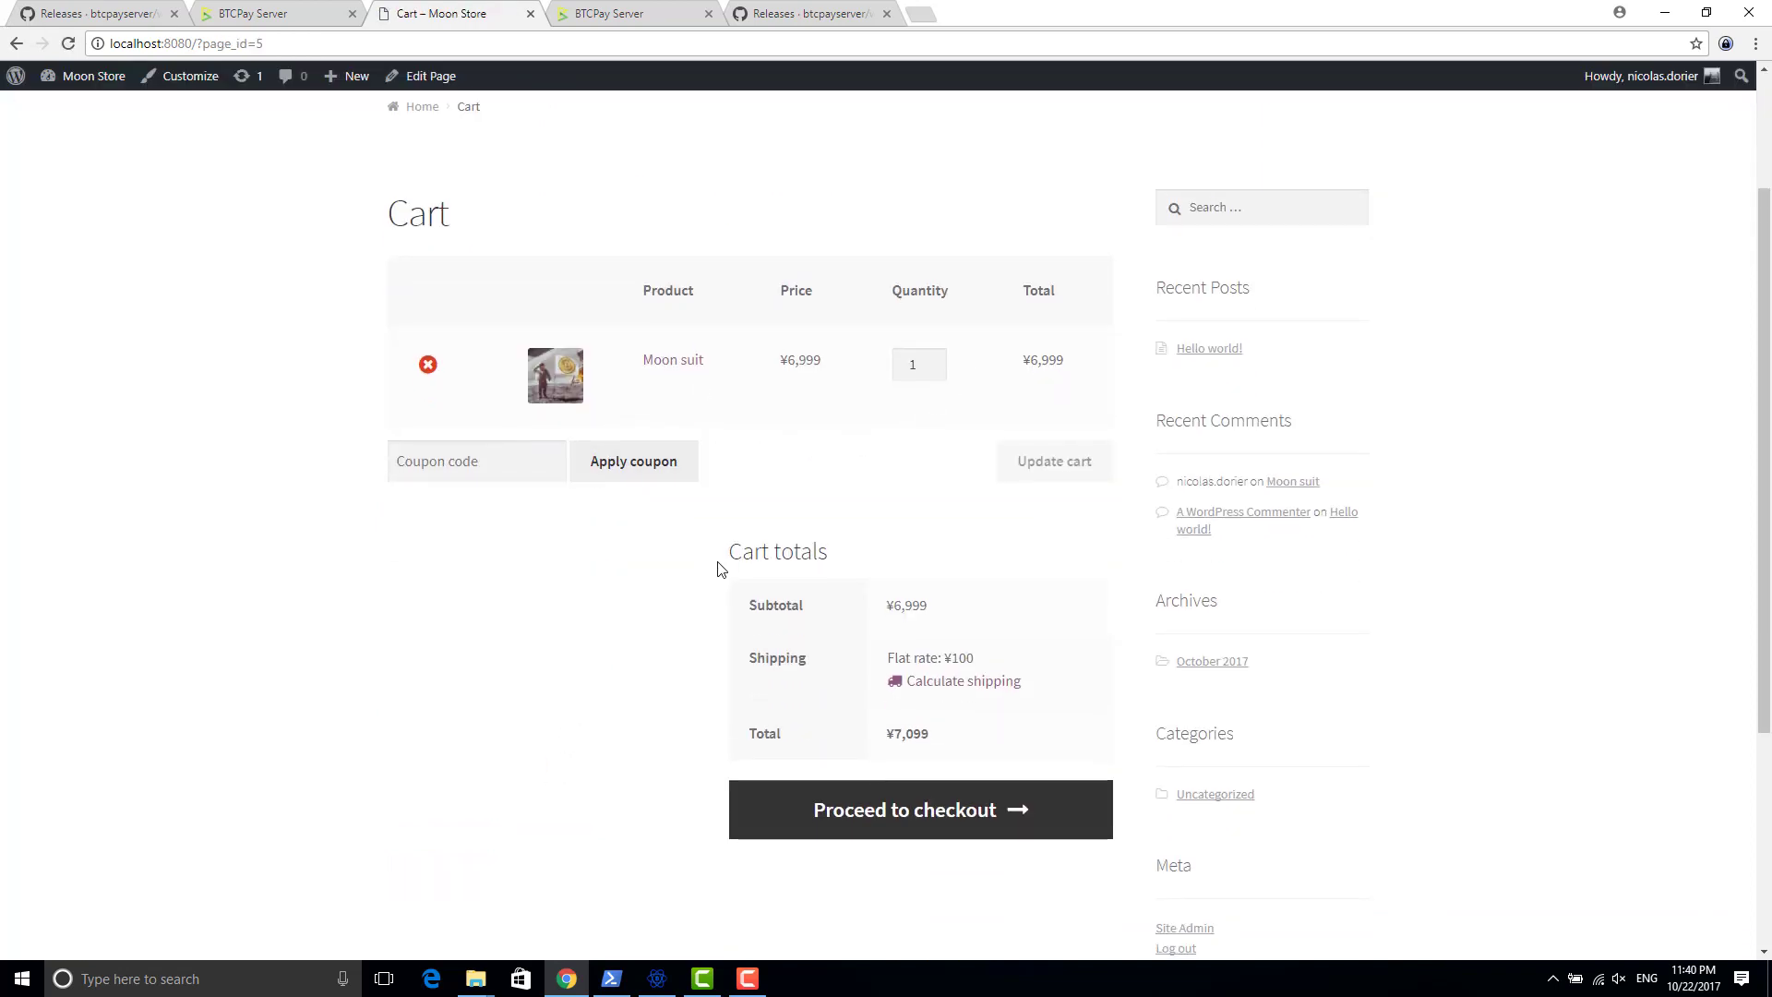
click(892, 809)
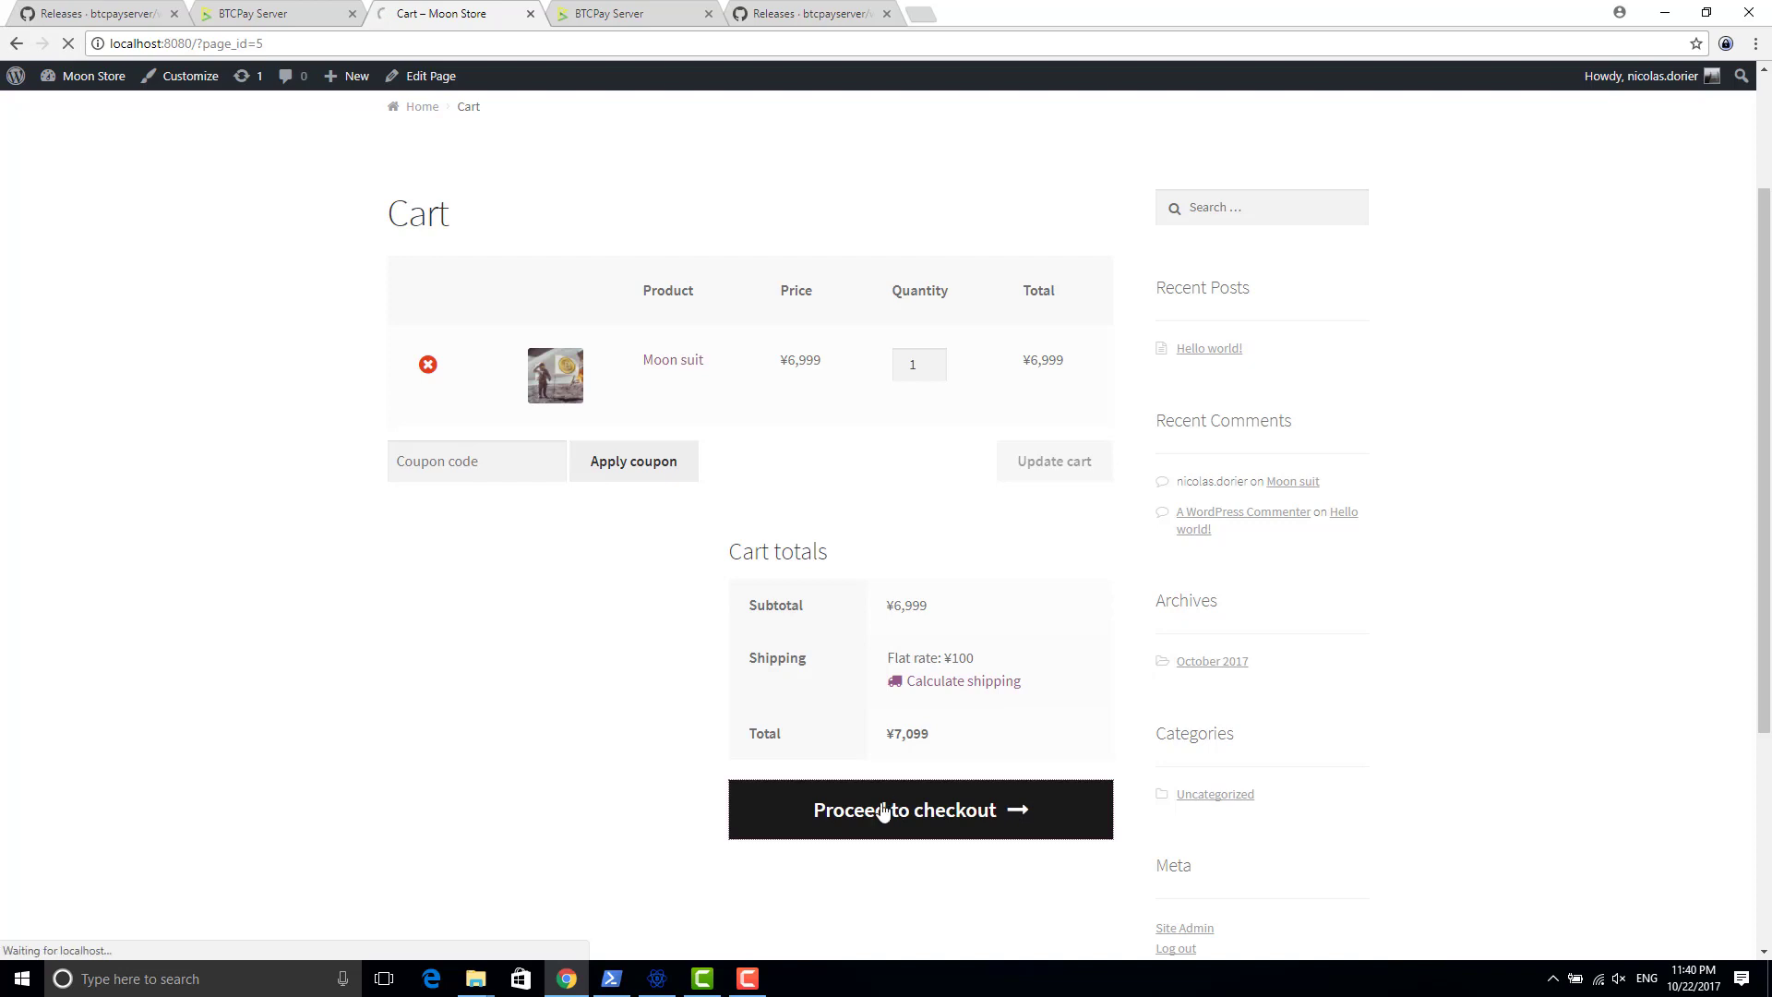
scroll(480, 739, down, 4)
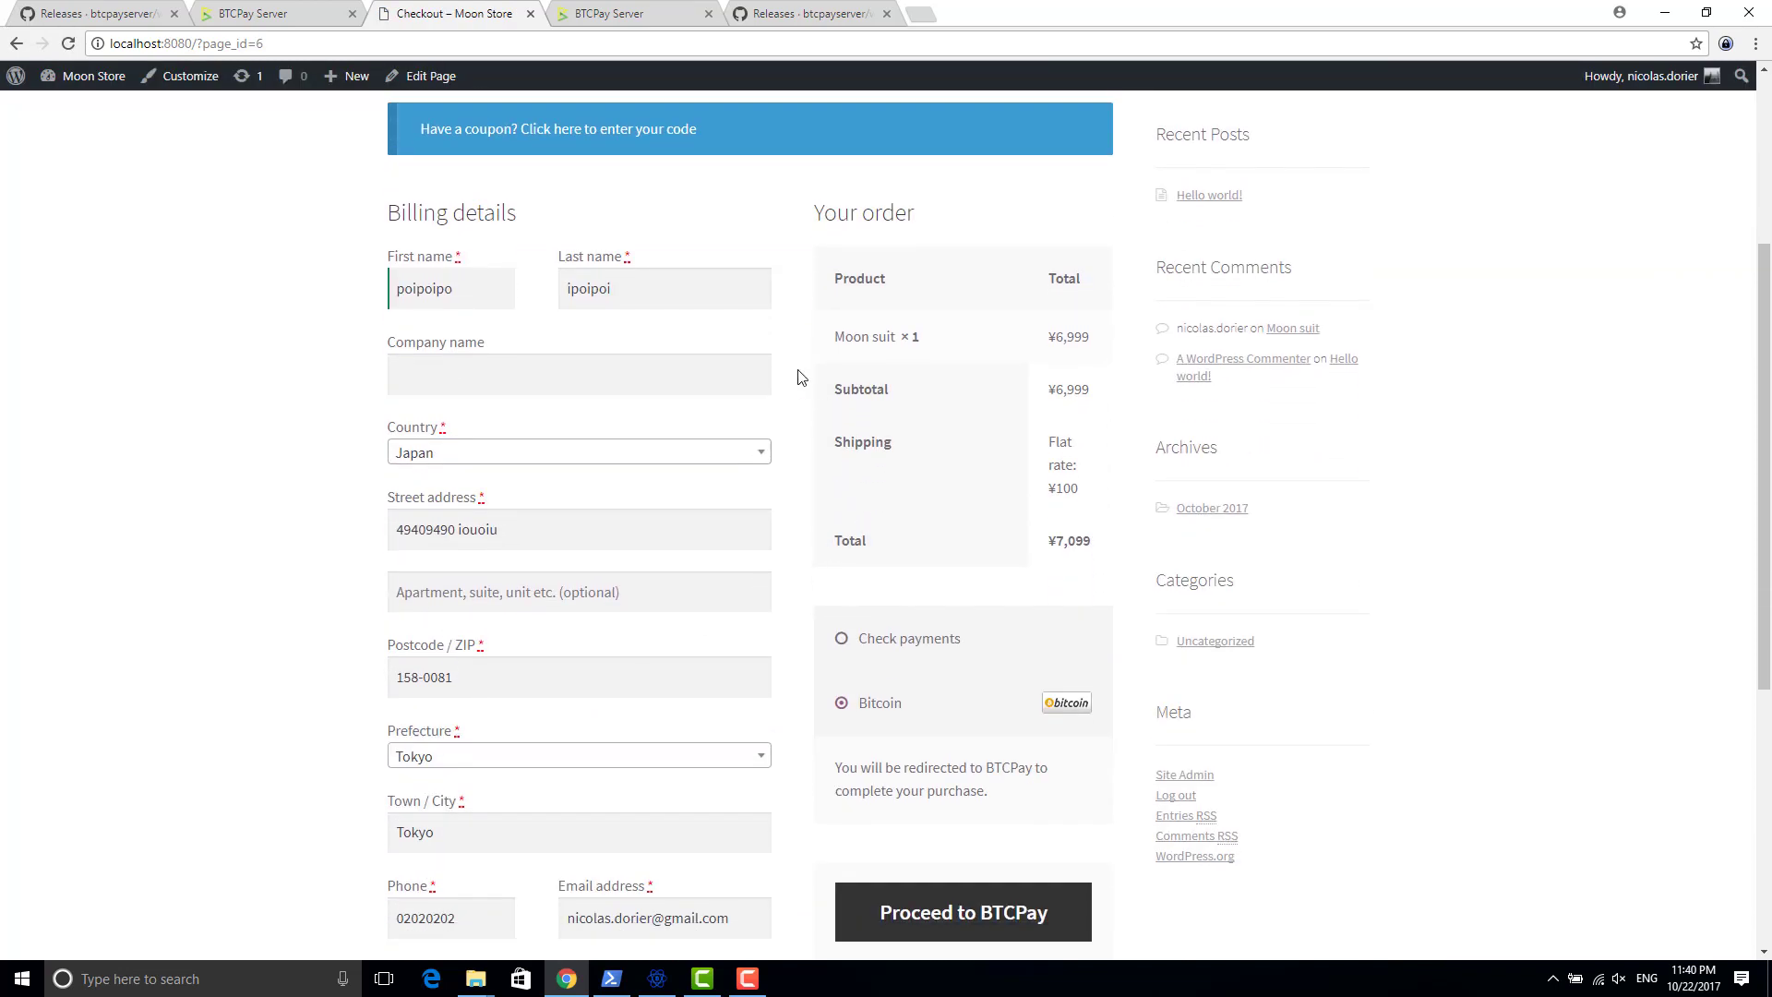
scroll(557, 341, down, 2)
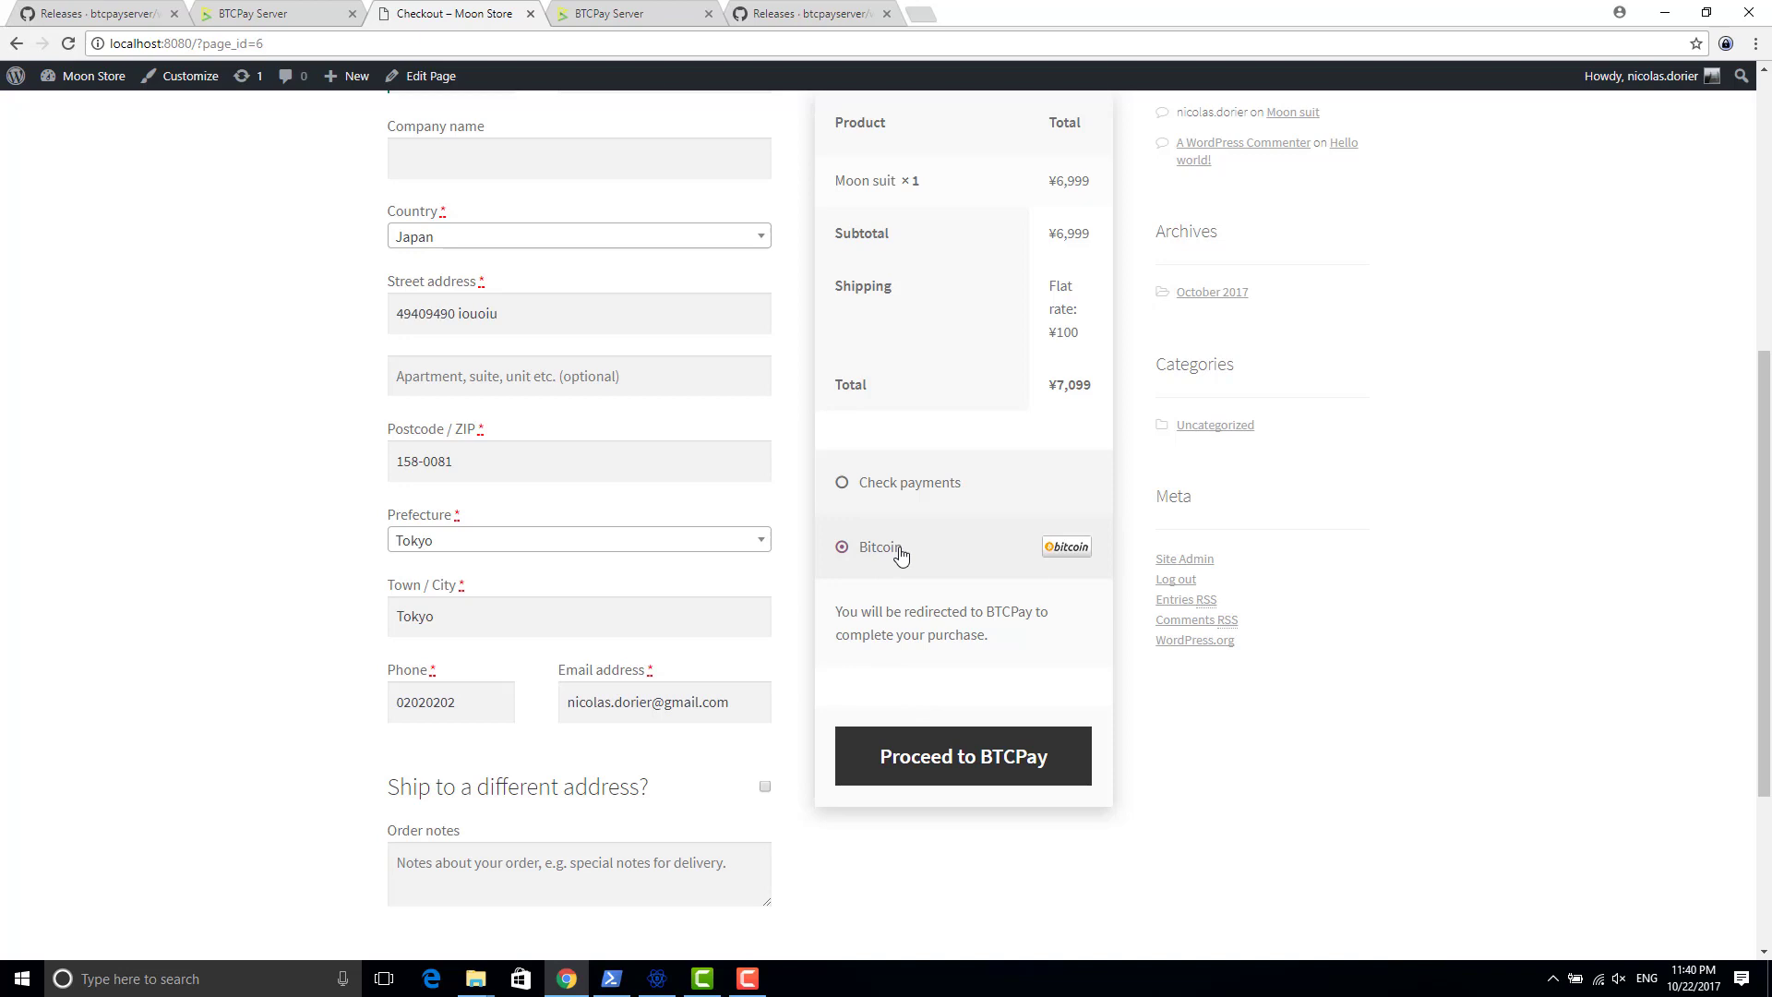
click(926, 780)
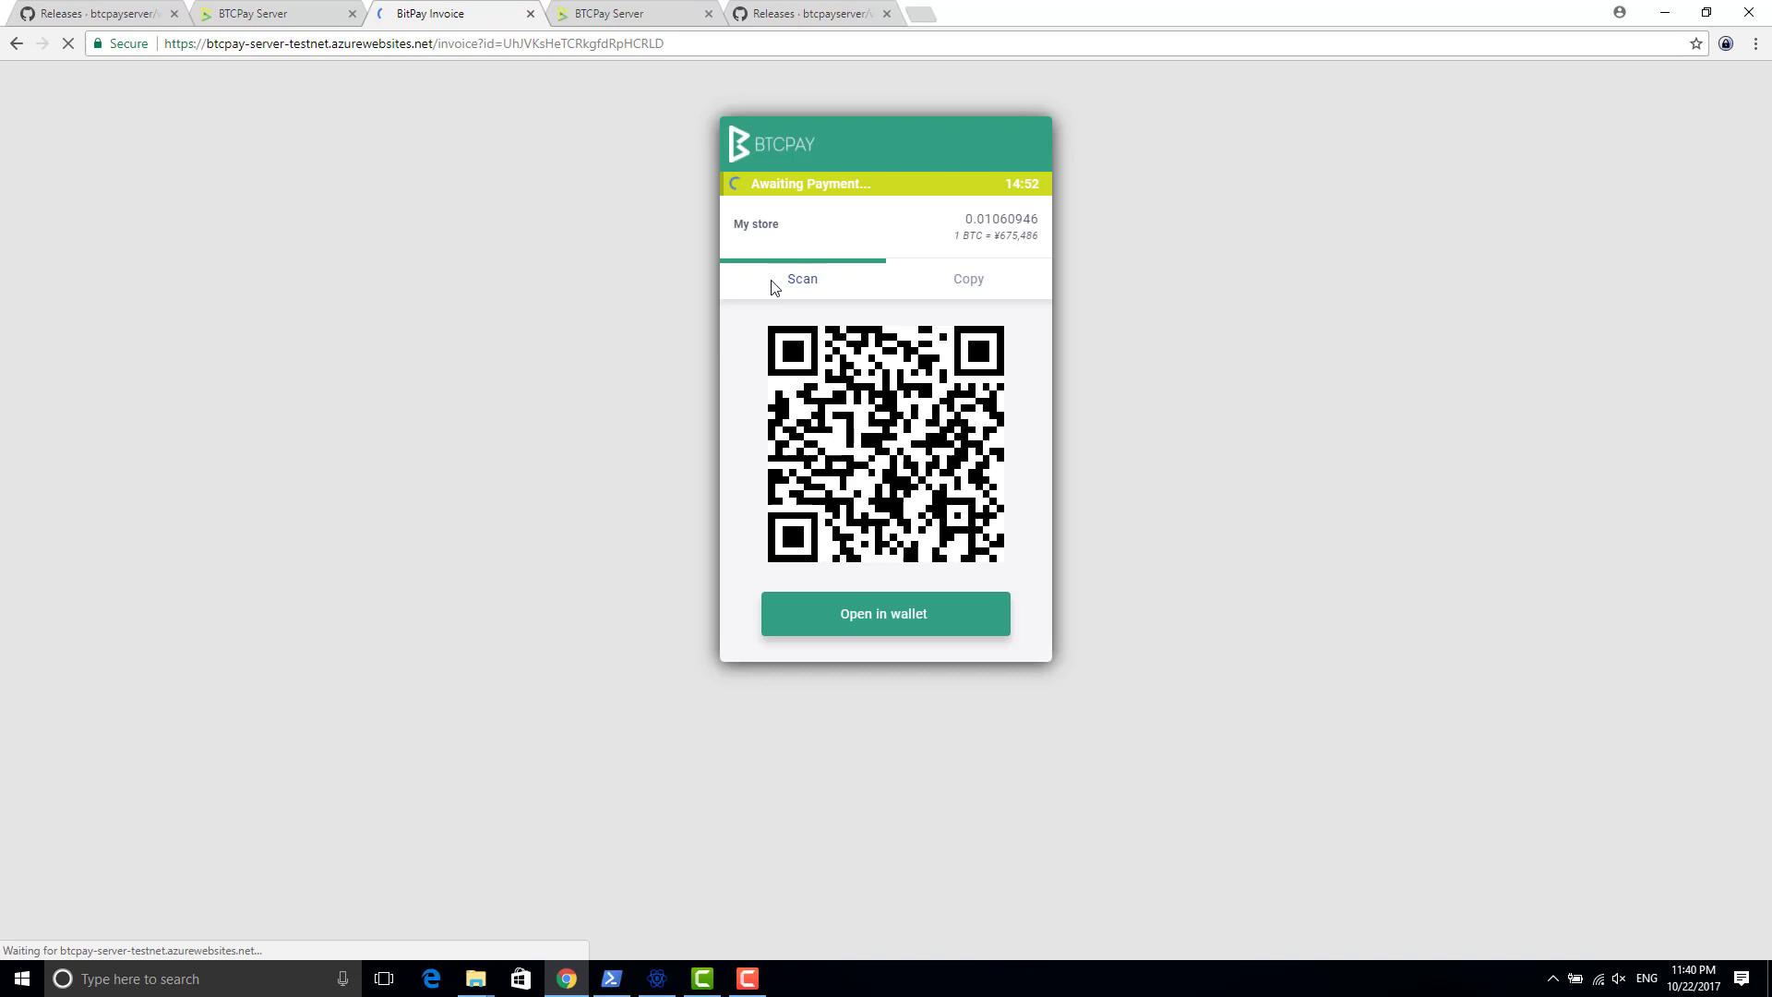
Show the 0.01060946 BTC invoice's amount and address as text and copy the address
click(949, 288)
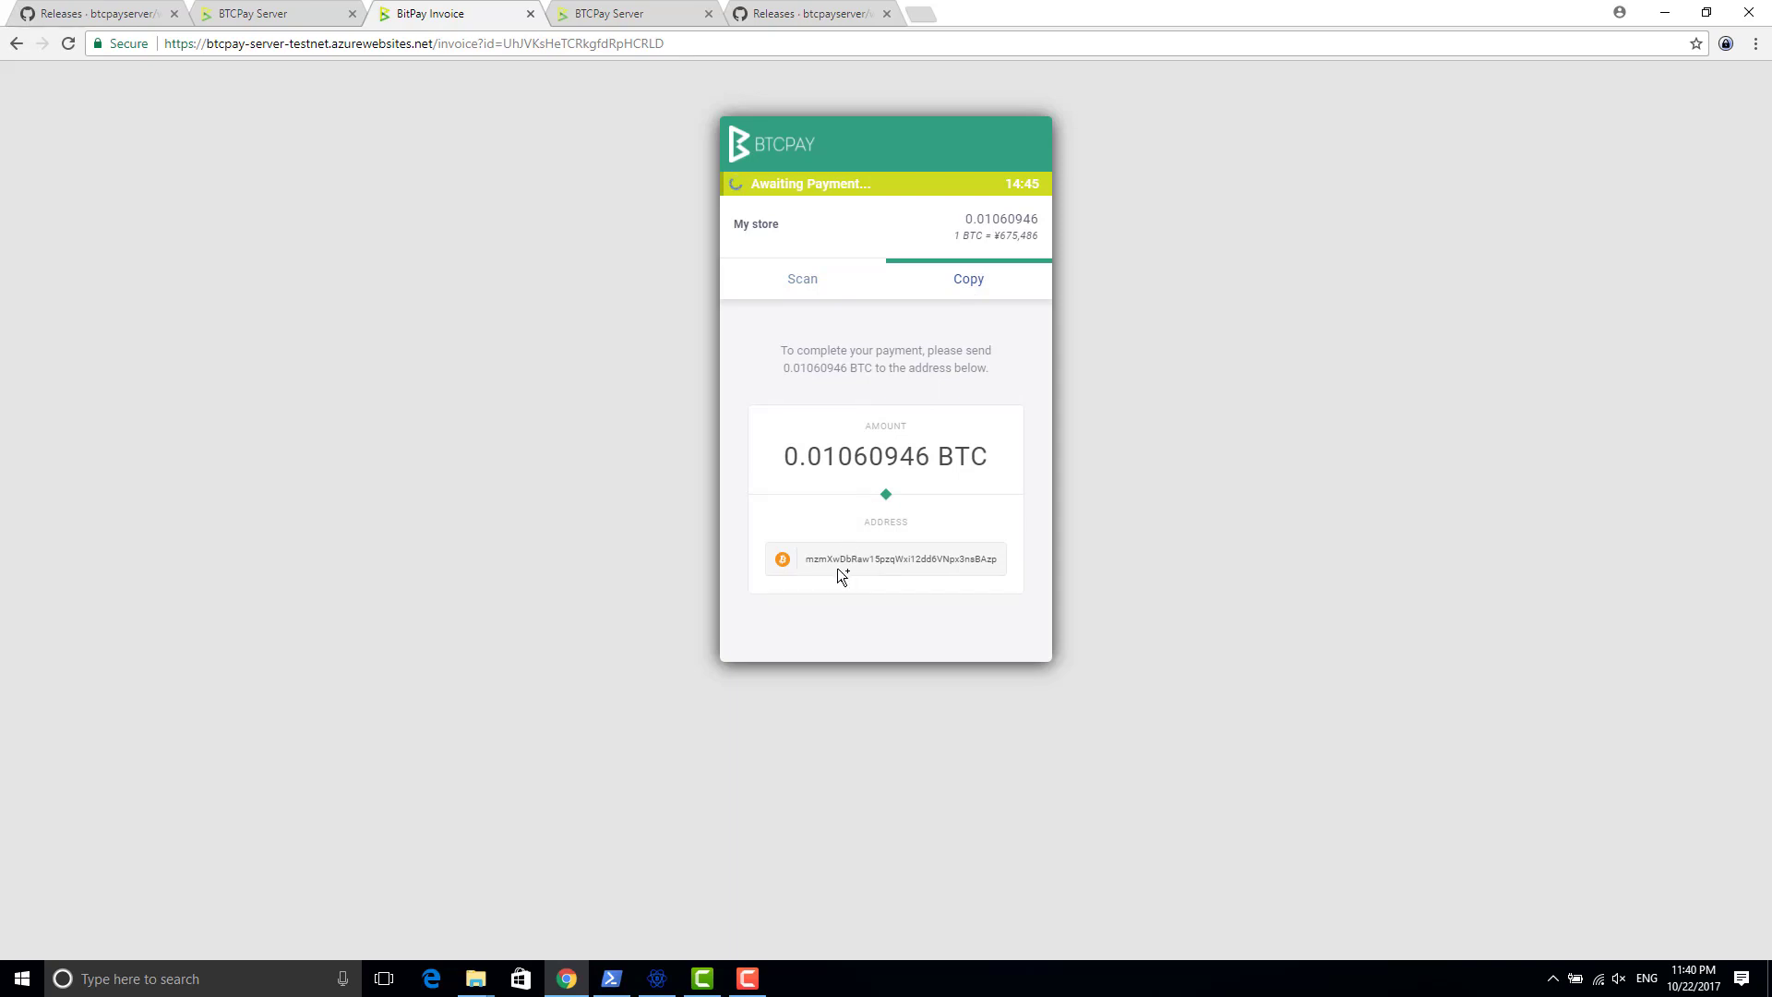
click(875, 559)
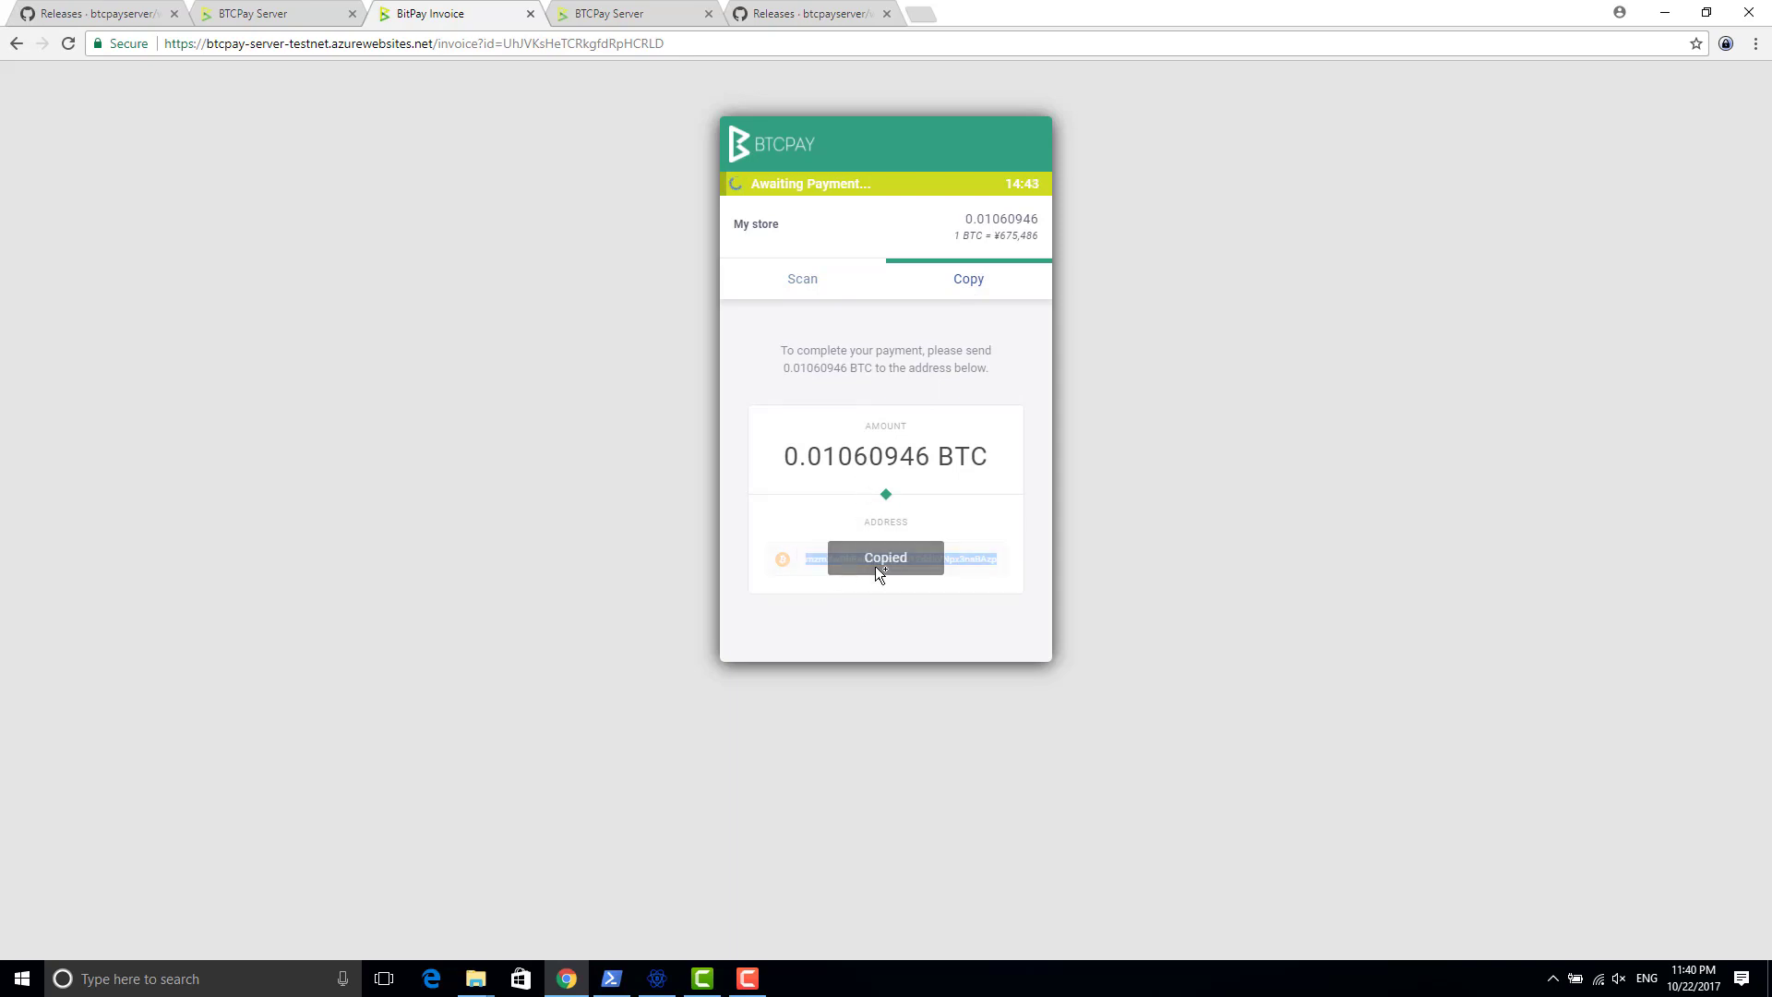
In Electrum's Send form, enter the invoice address and the 0.01060946 BTC amount
click(657, 979)
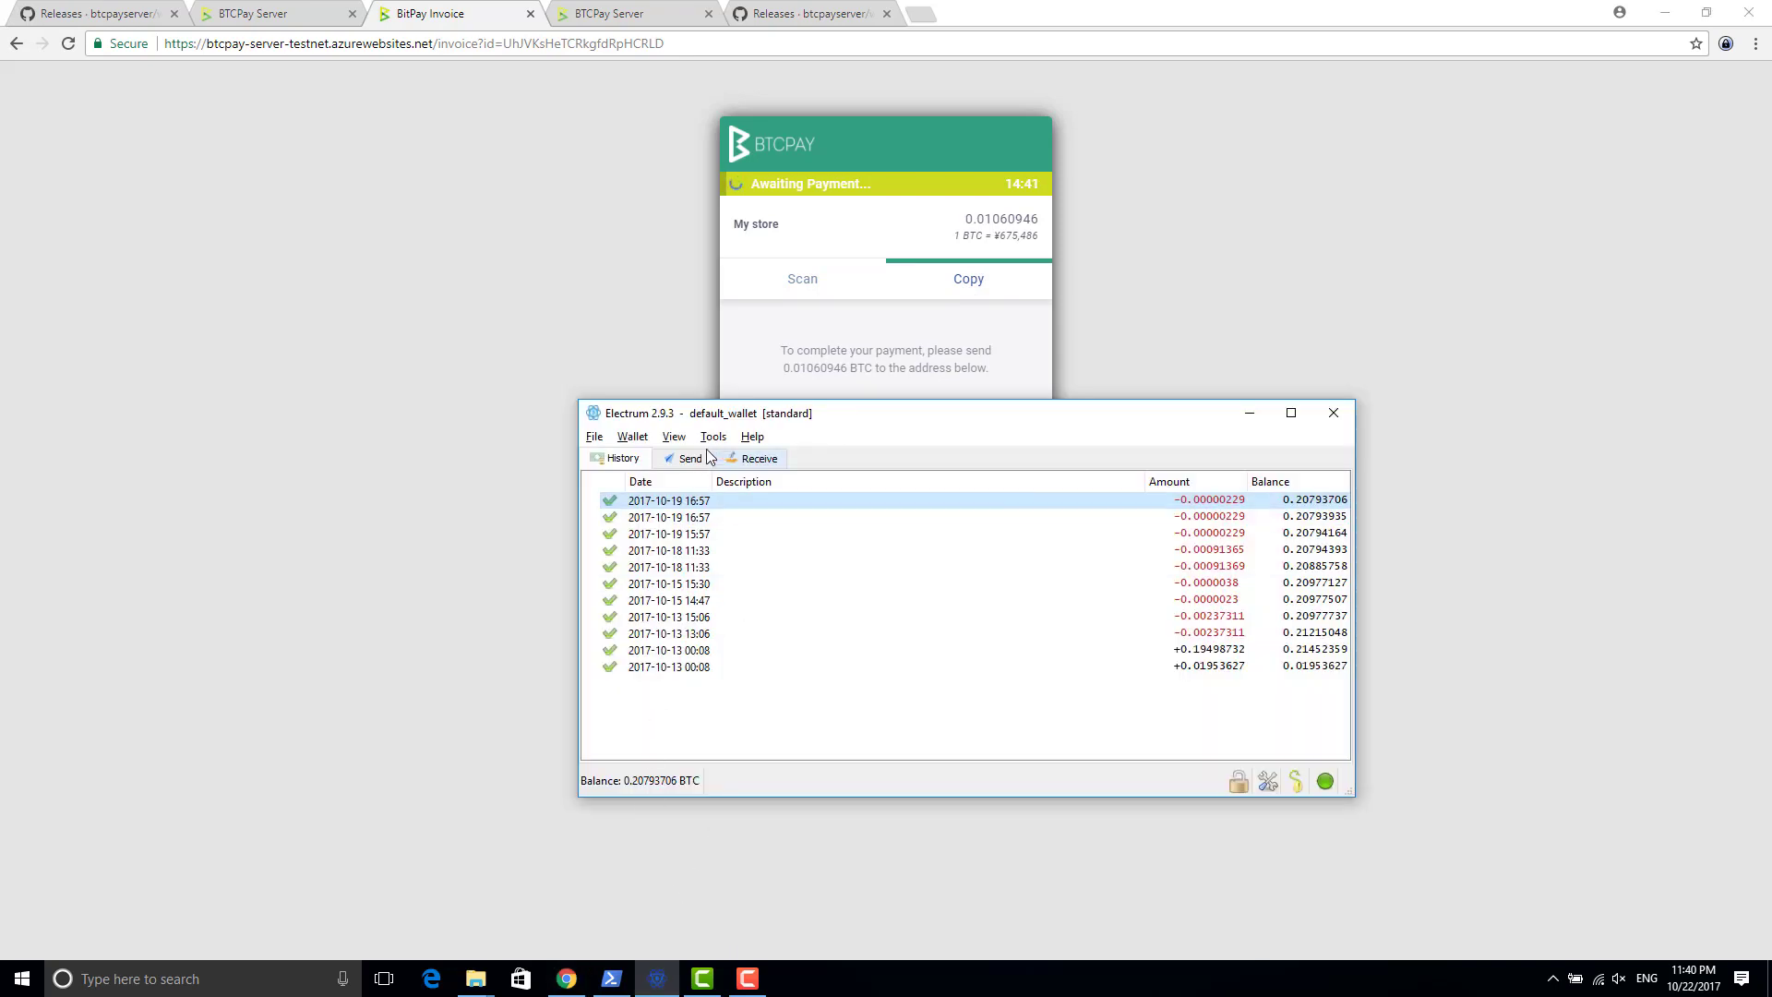
click(685, 459)
drag(733, 421, 1176, 346)
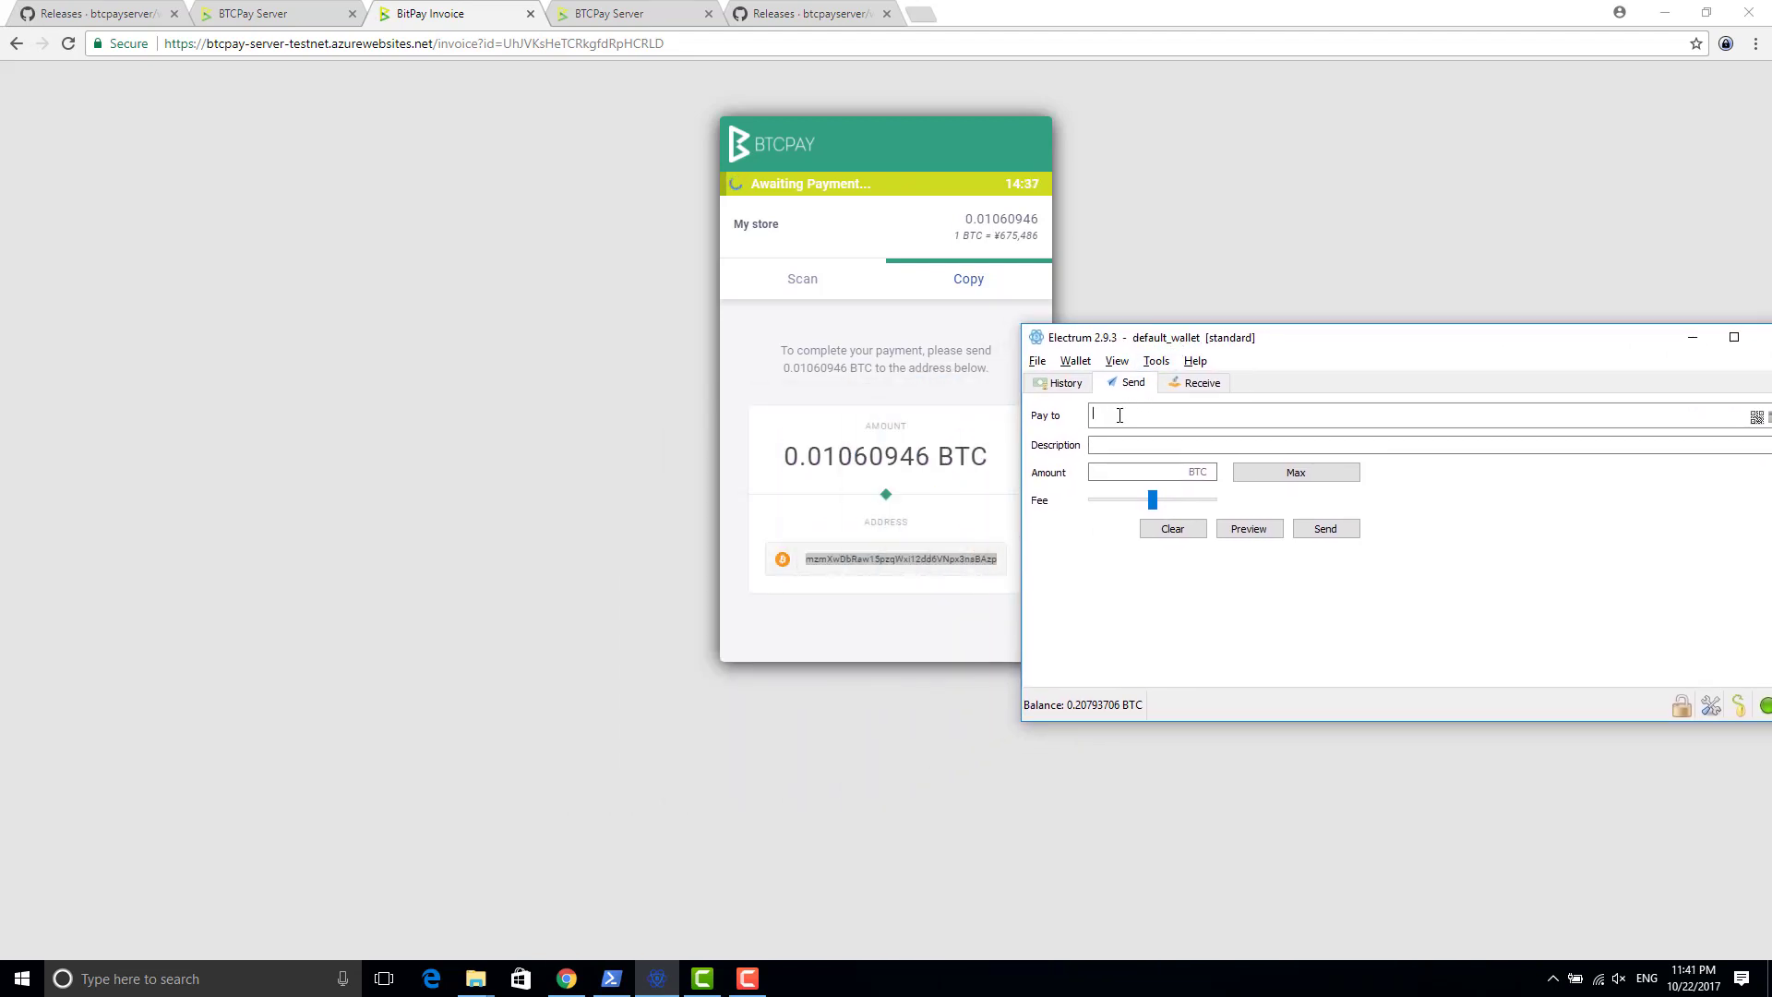
key(ctrl+v)
click(873, 454)
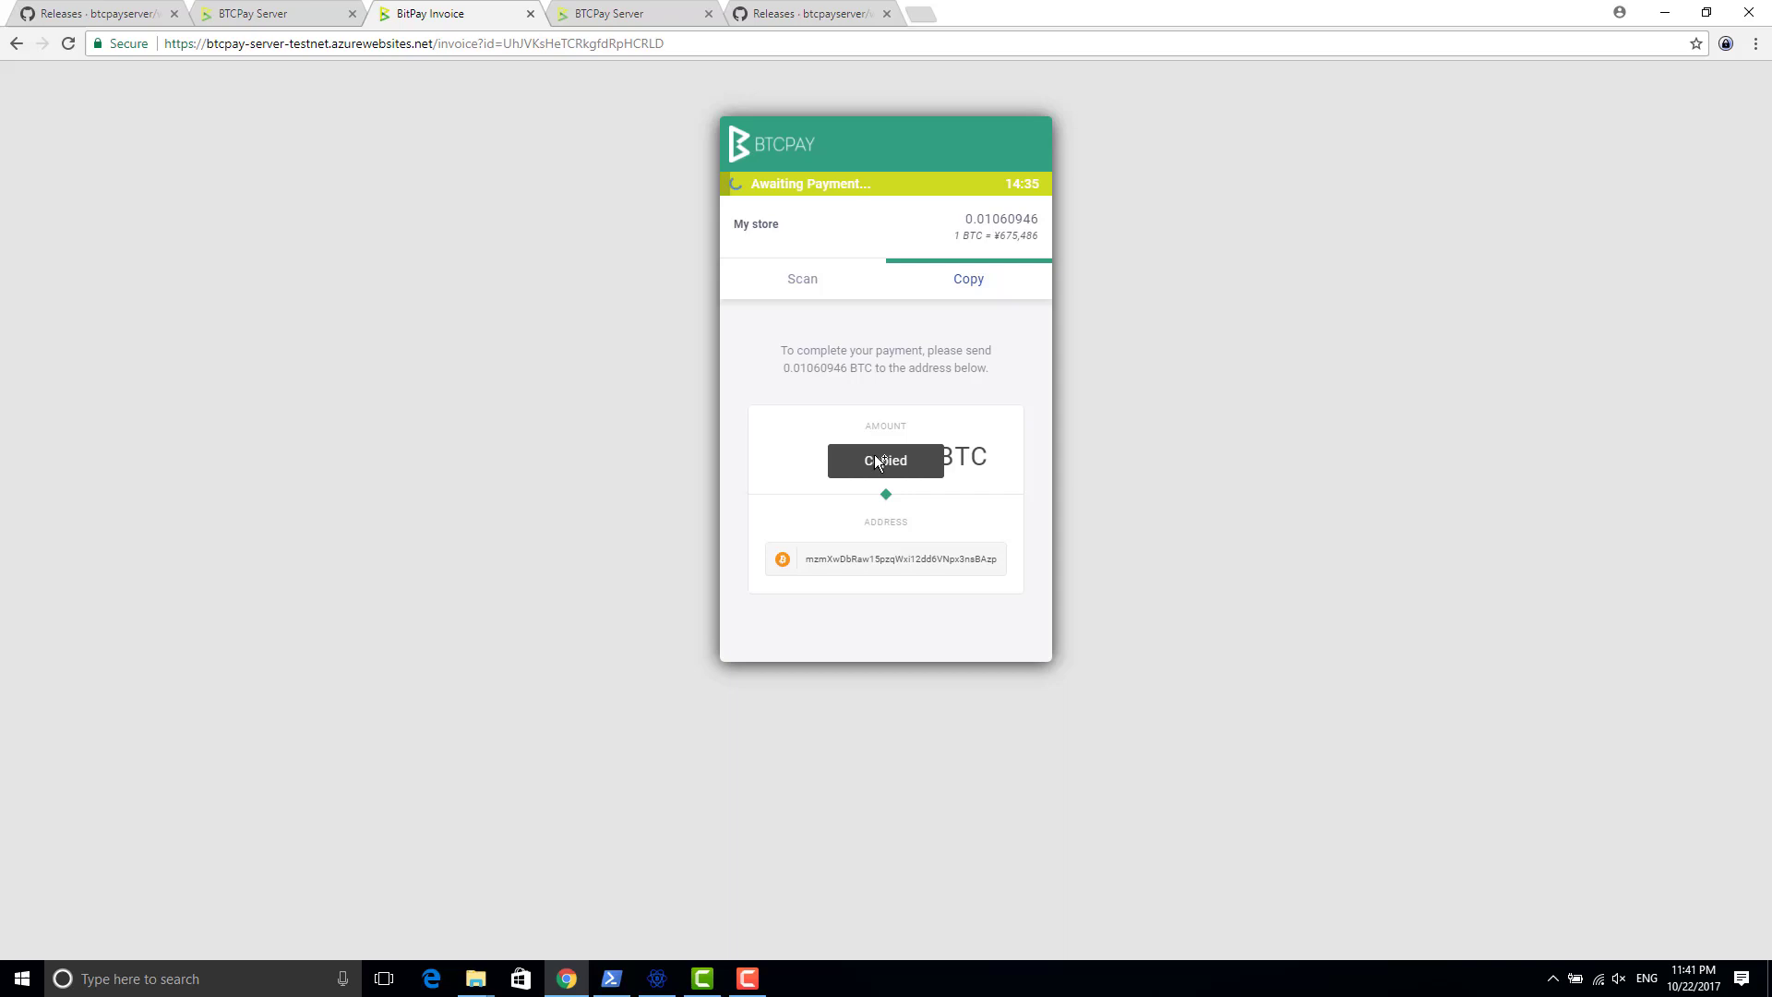
click(1133, 472)
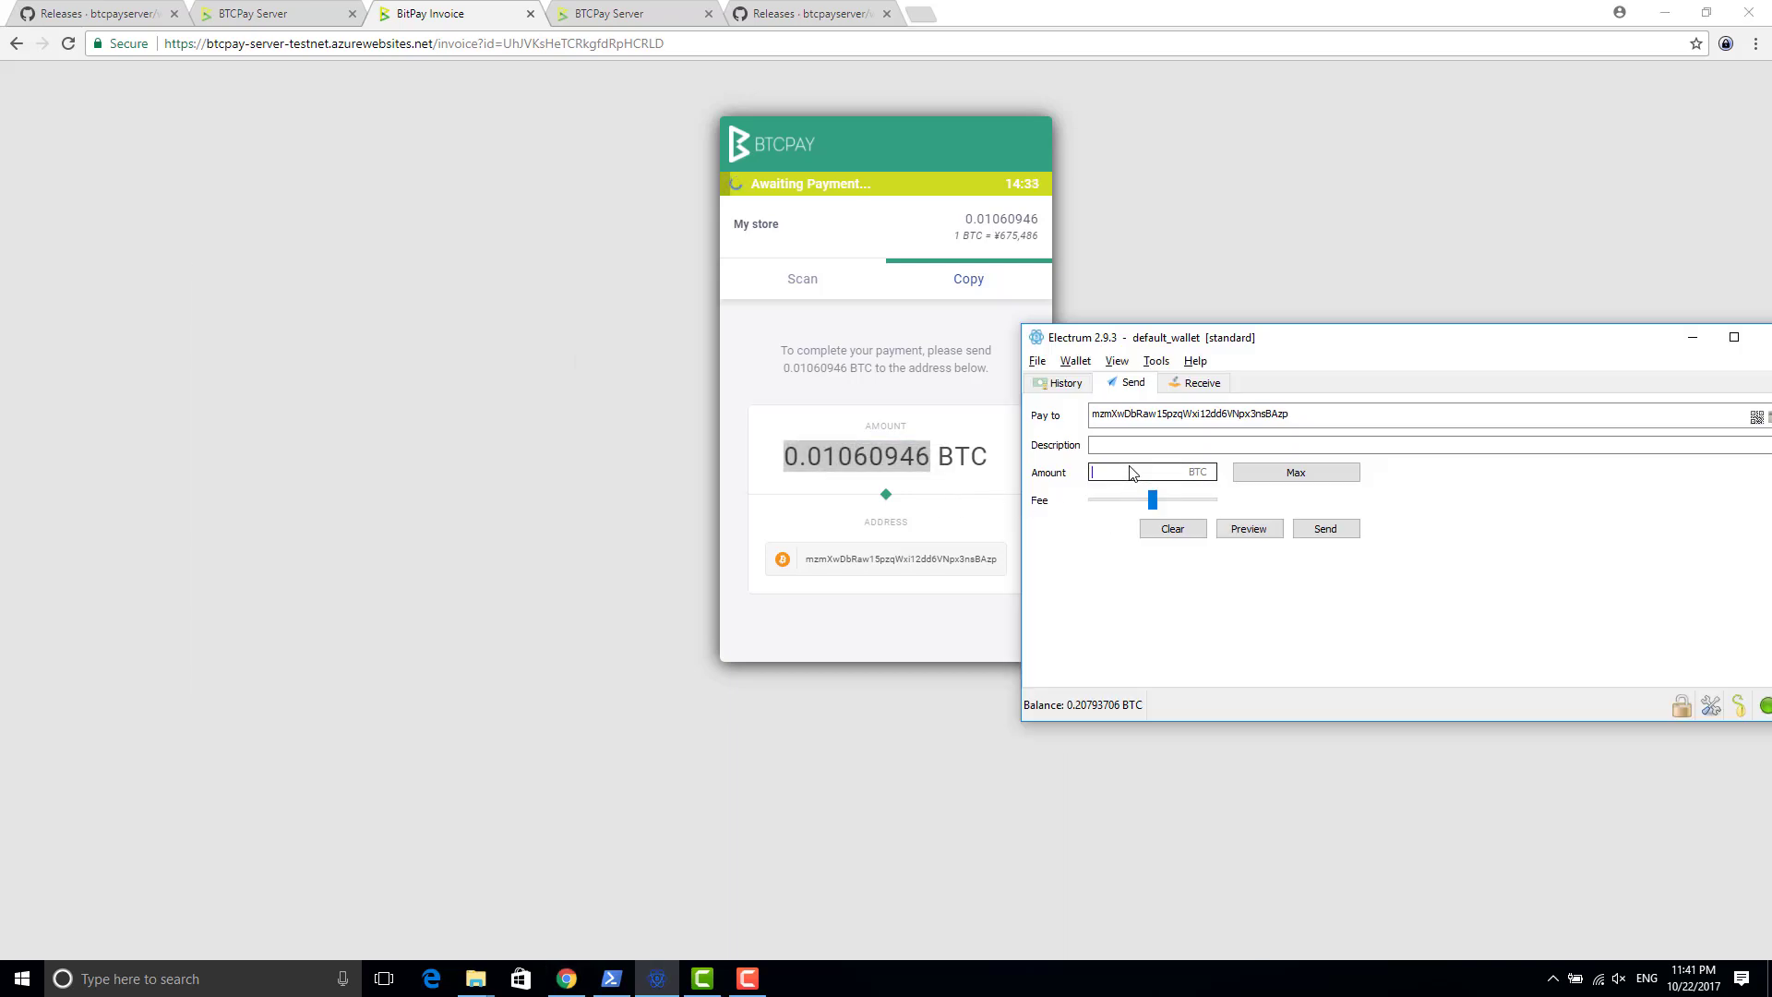
key(ctrl+v)
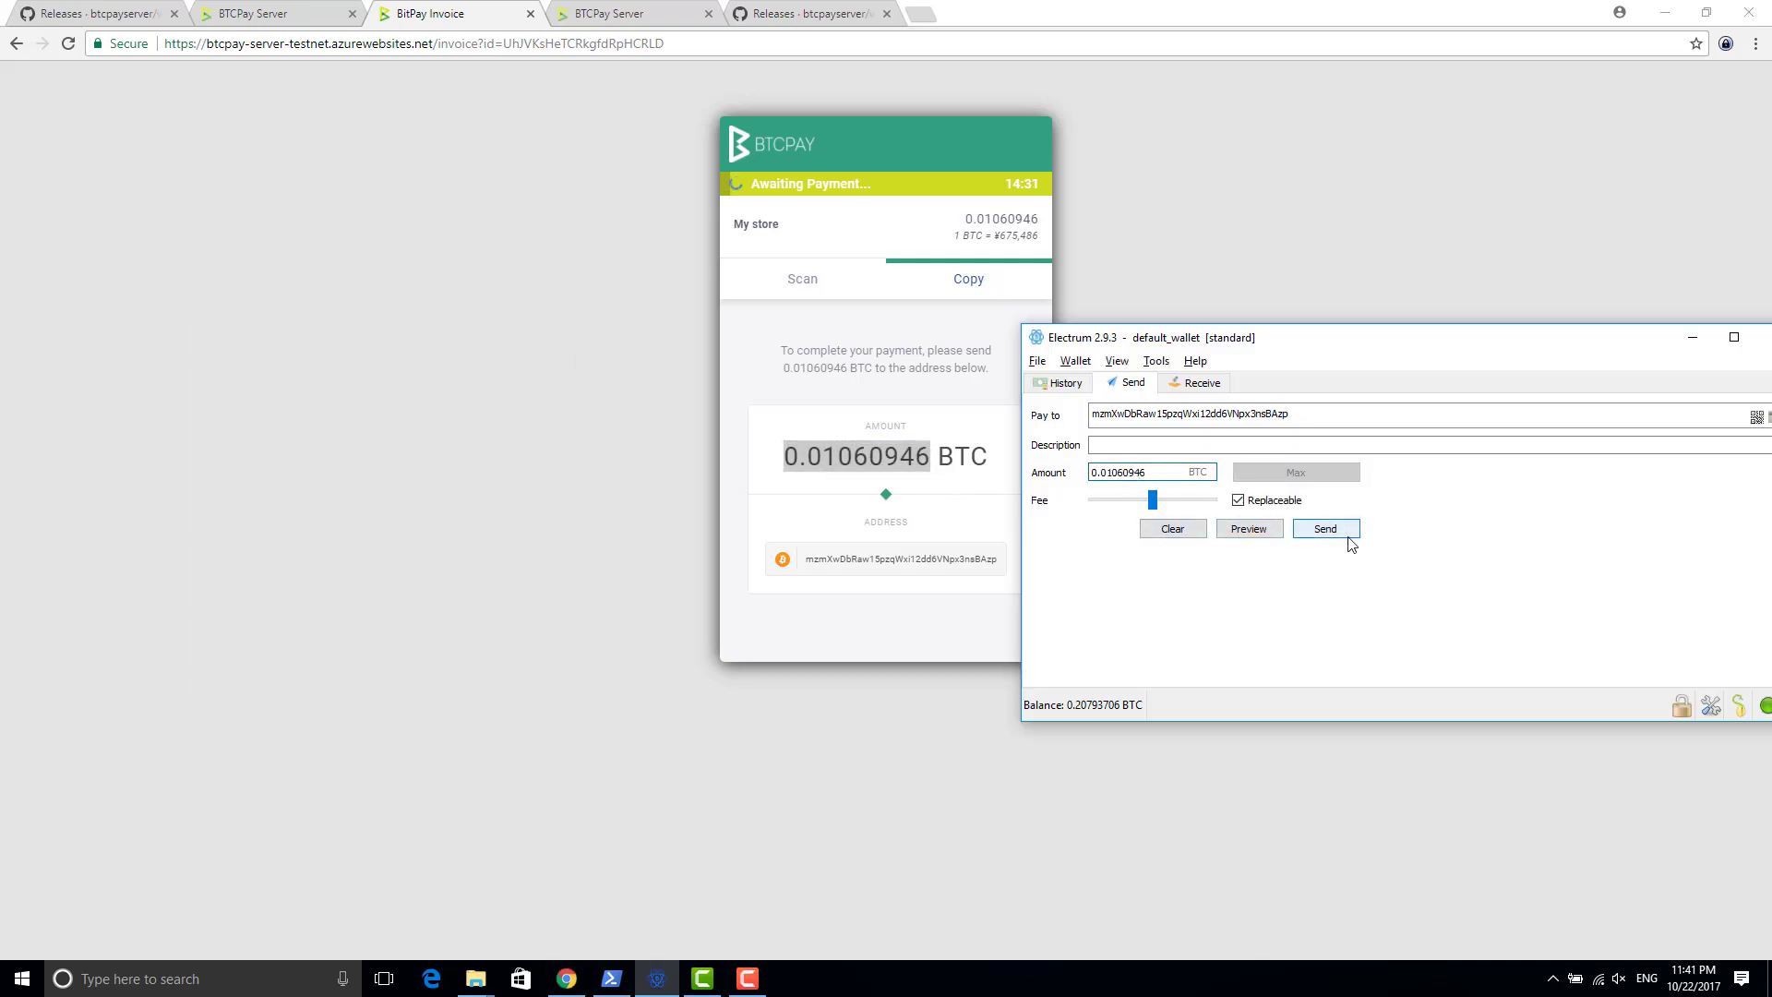
Send the 0.01060946 BTC payment with Replaceable unchecked and confirm it
click(1346, 532)
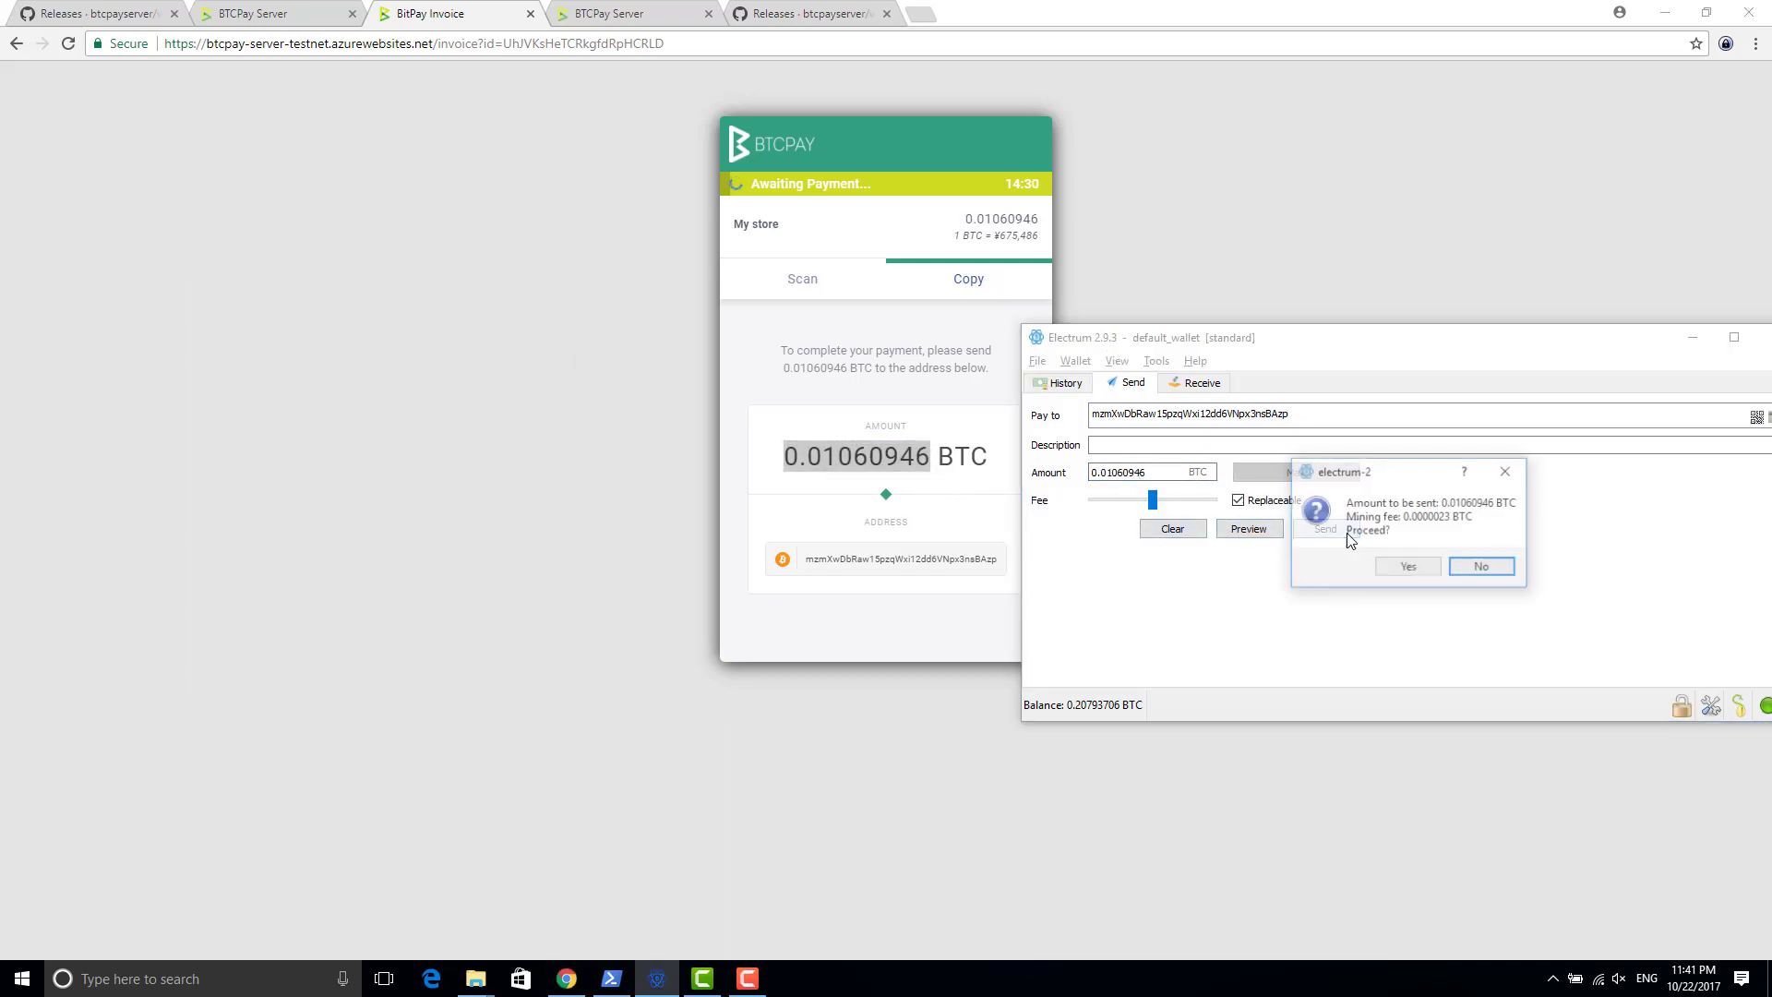
click(1471, 567)
click(1269, 508)
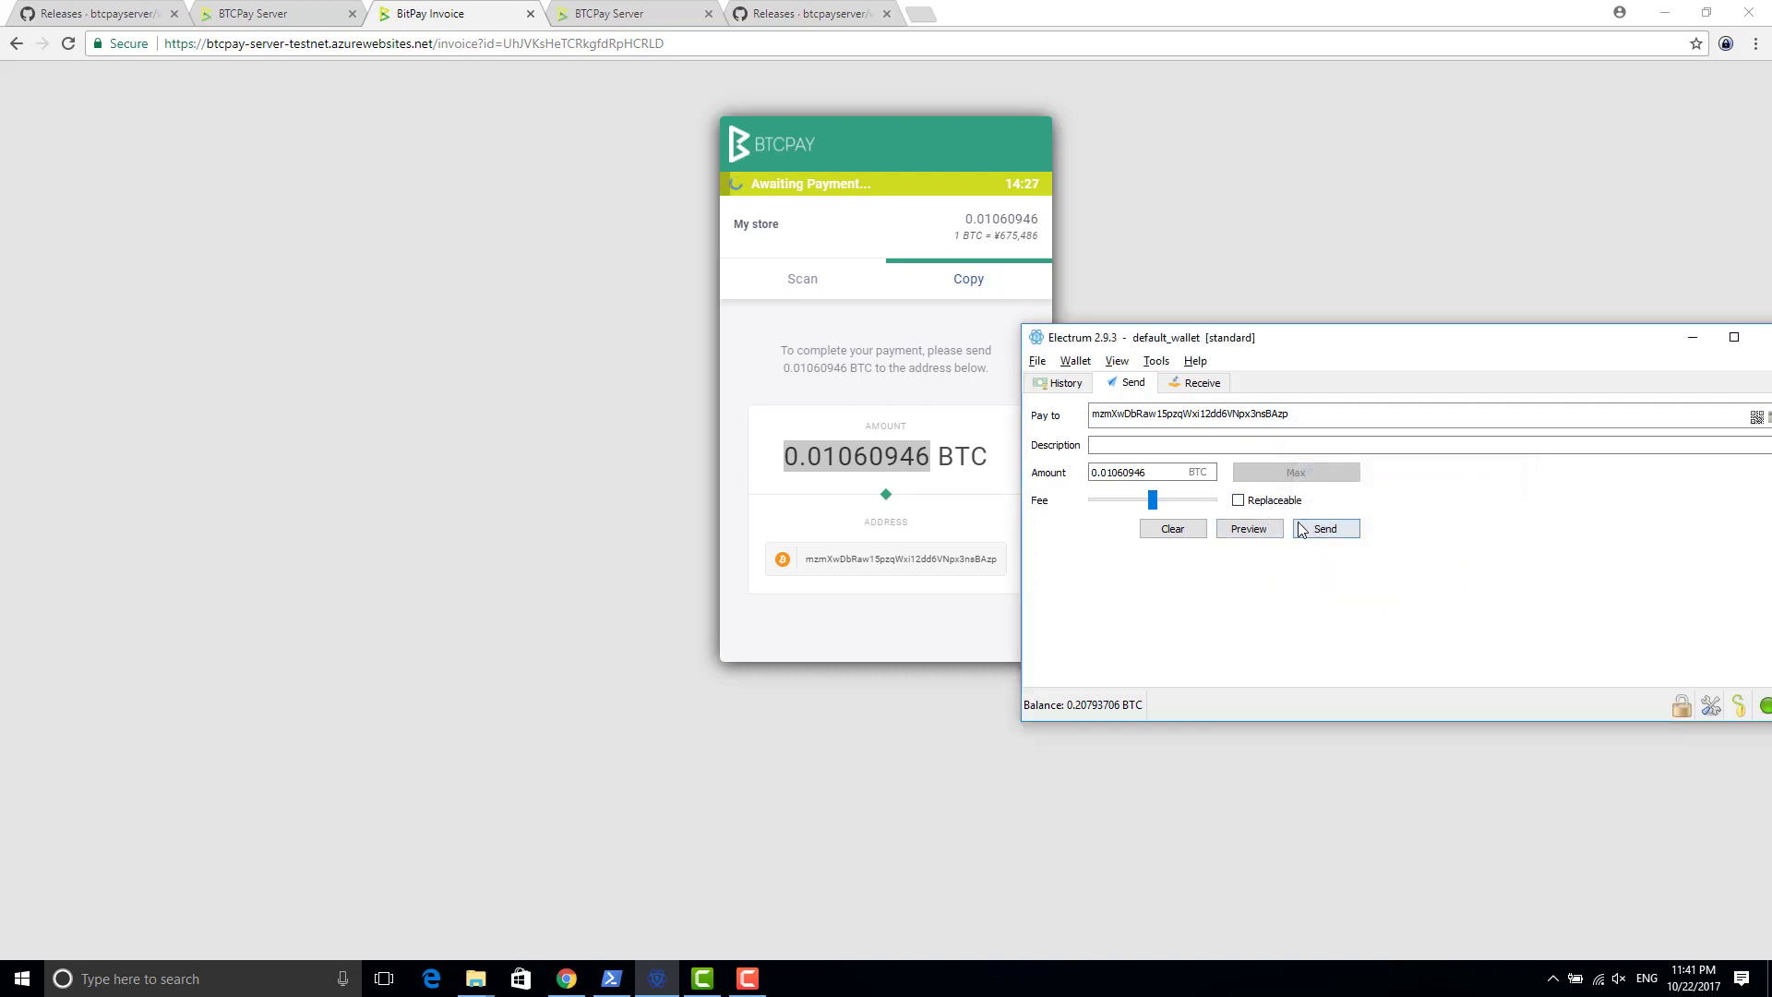
click(1325, 529)
click(1408, 568)
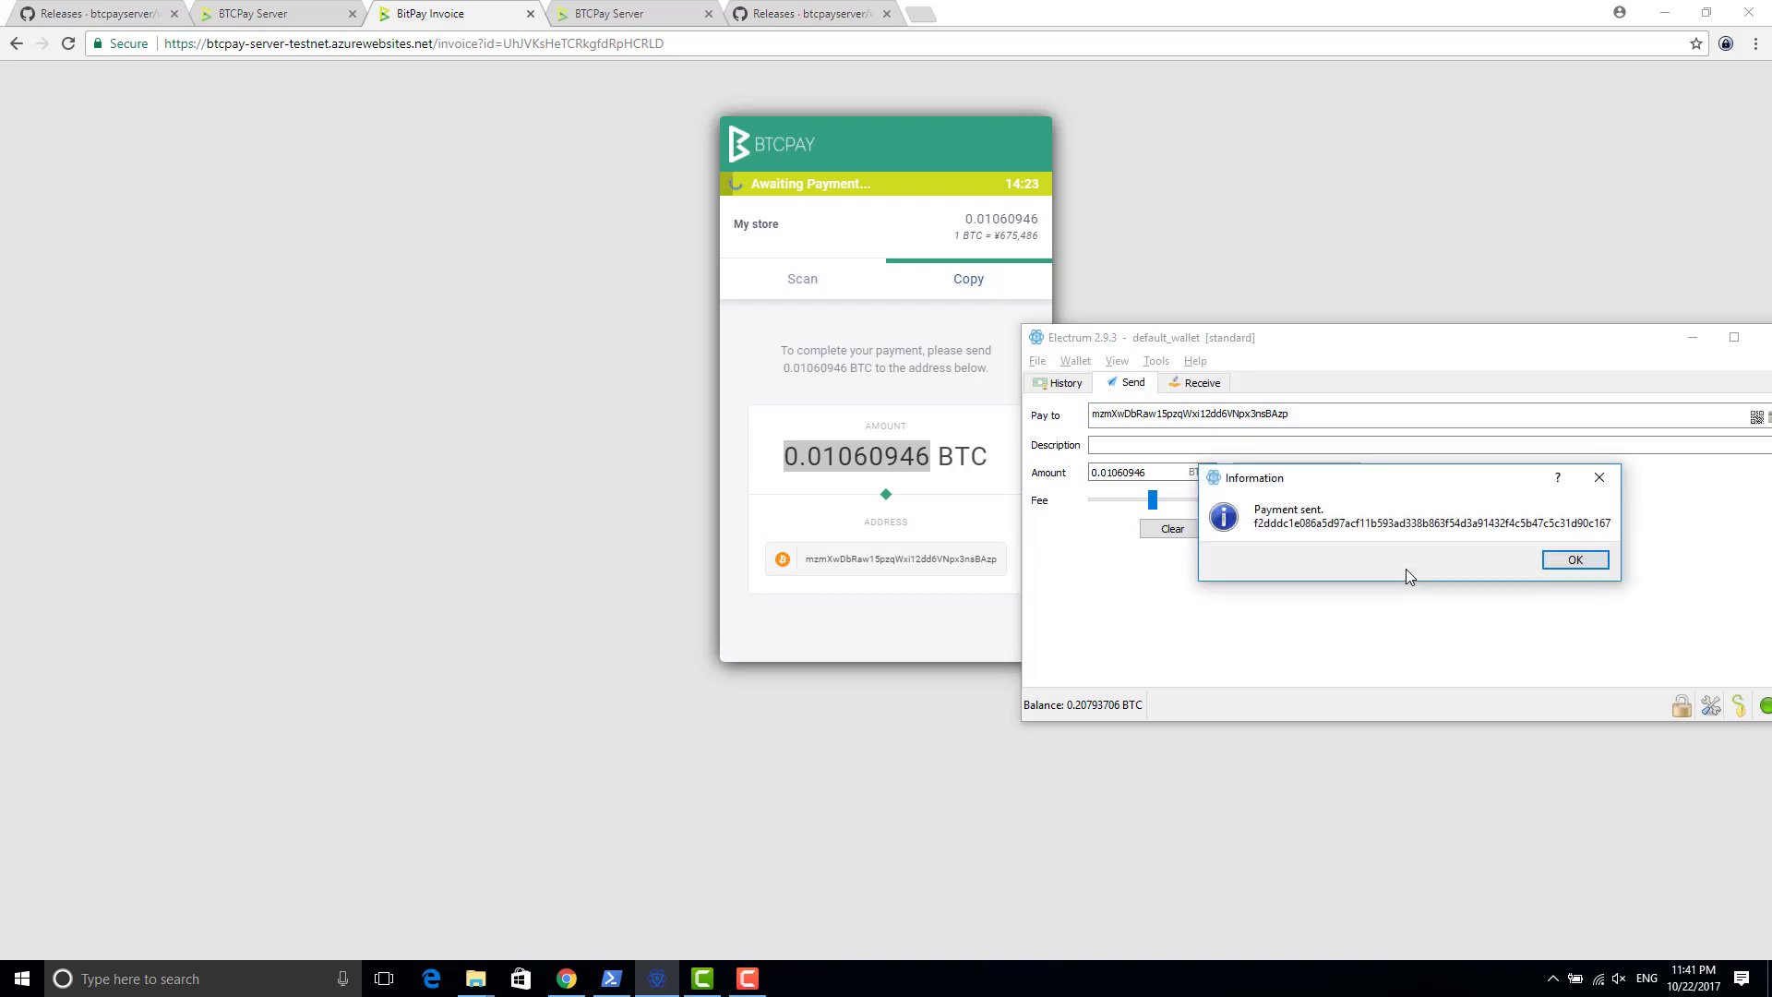
click(1572, 559)
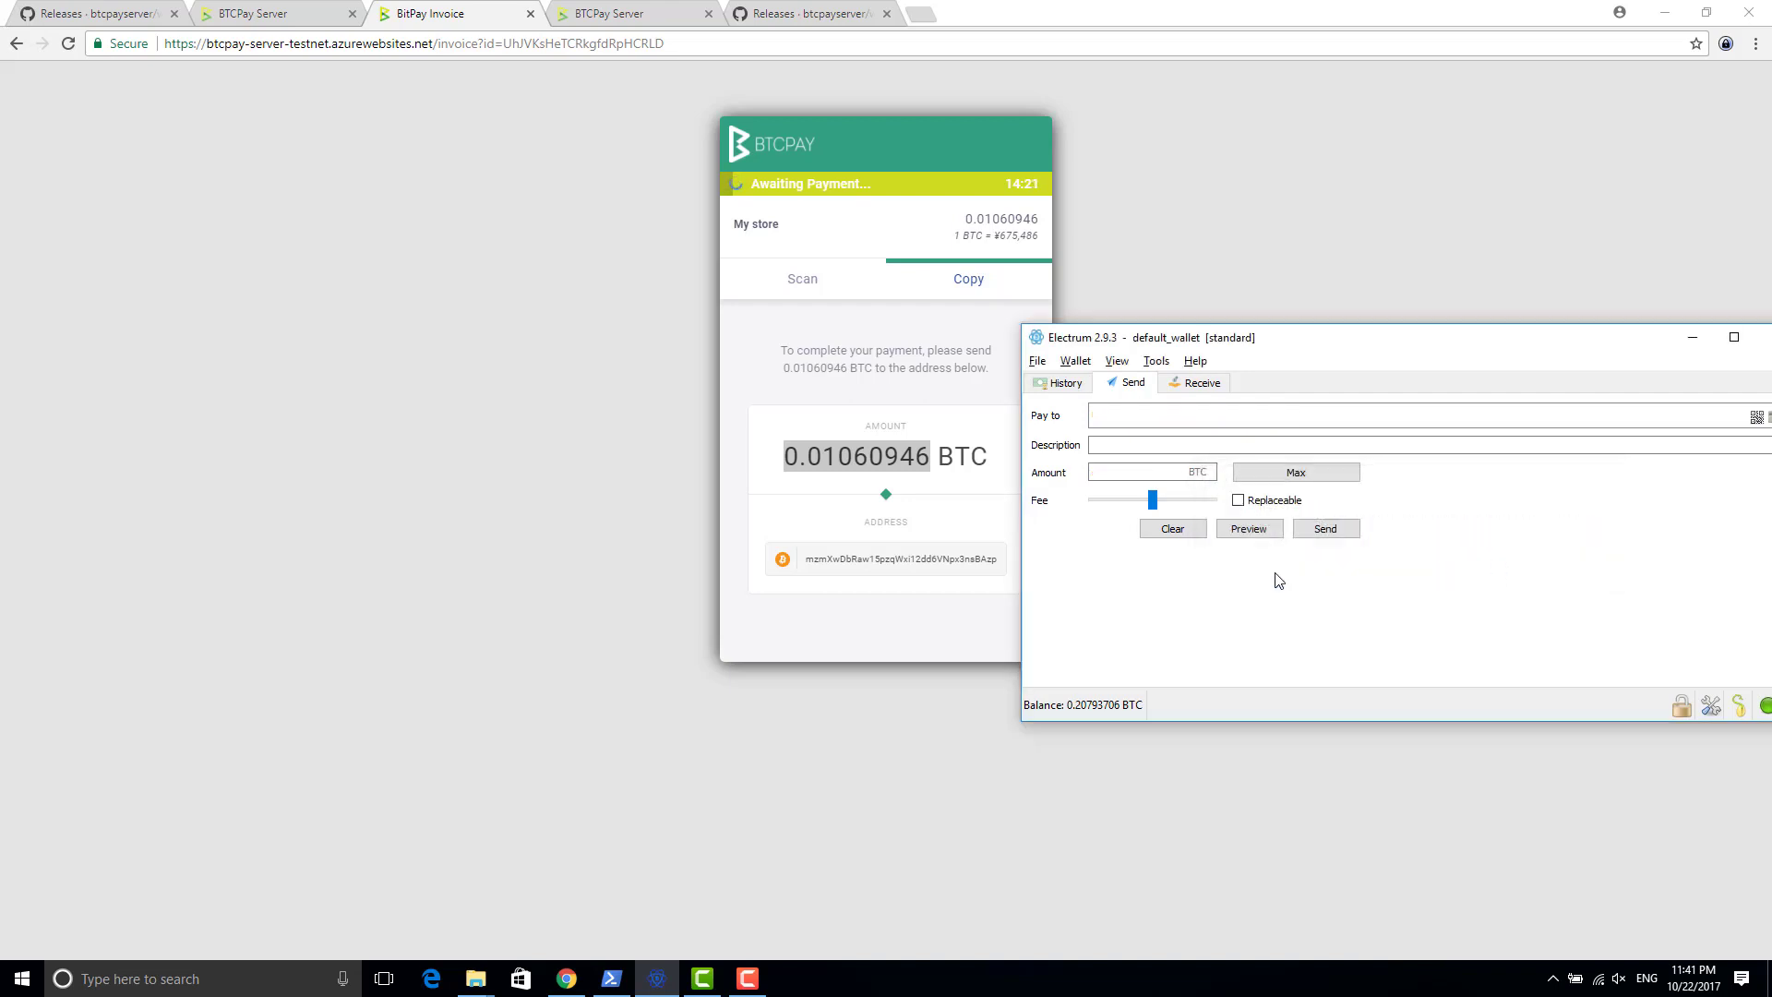
click(513, 578)
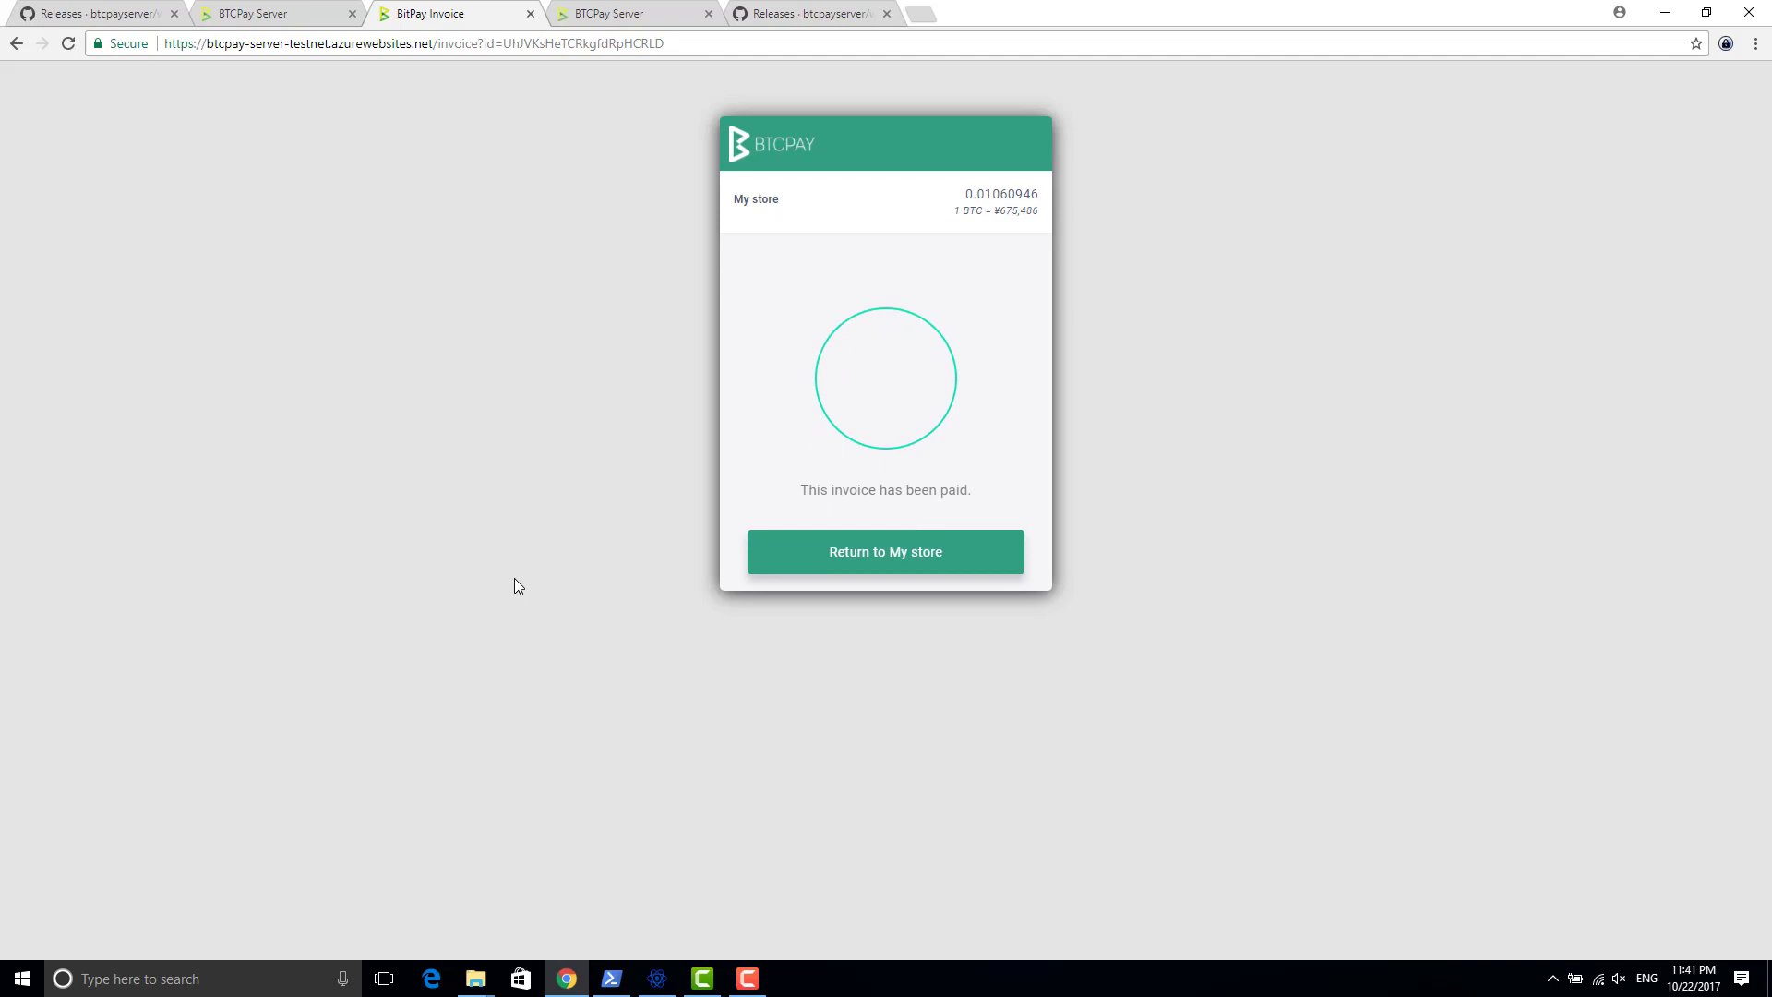
Return from the paid invoice to My store, then go to the Moon Store home page
click(918, 550)
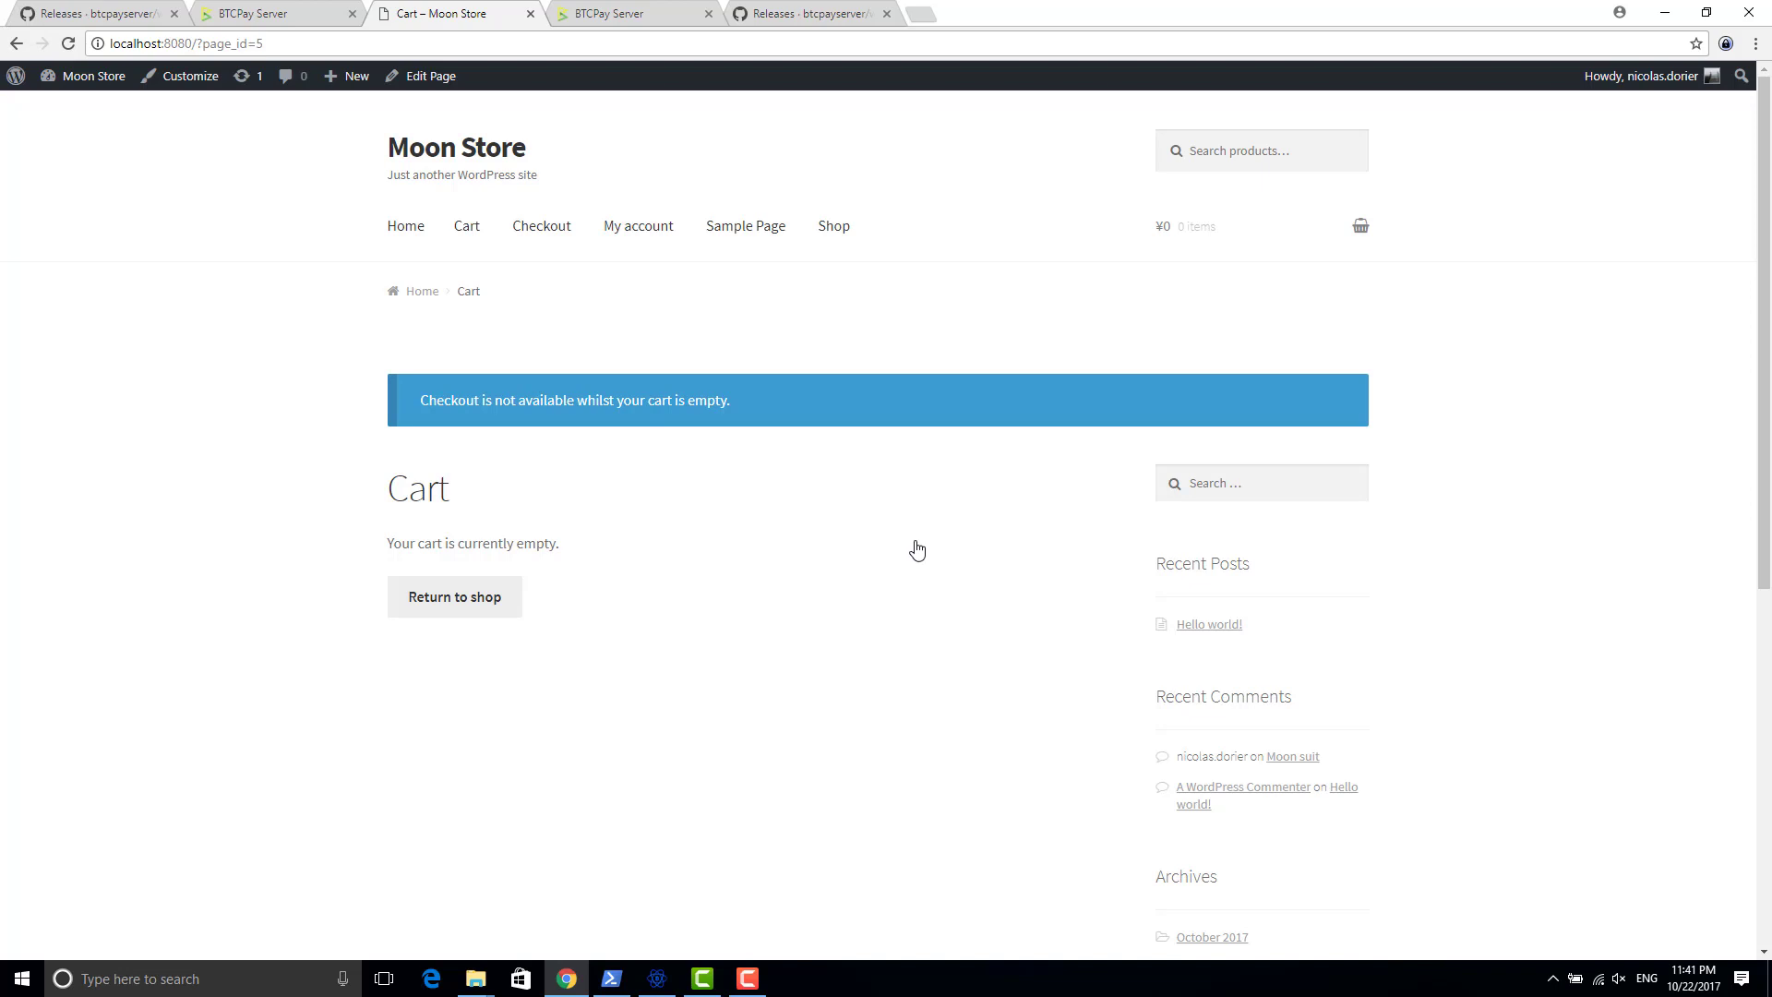
click(386, 238)
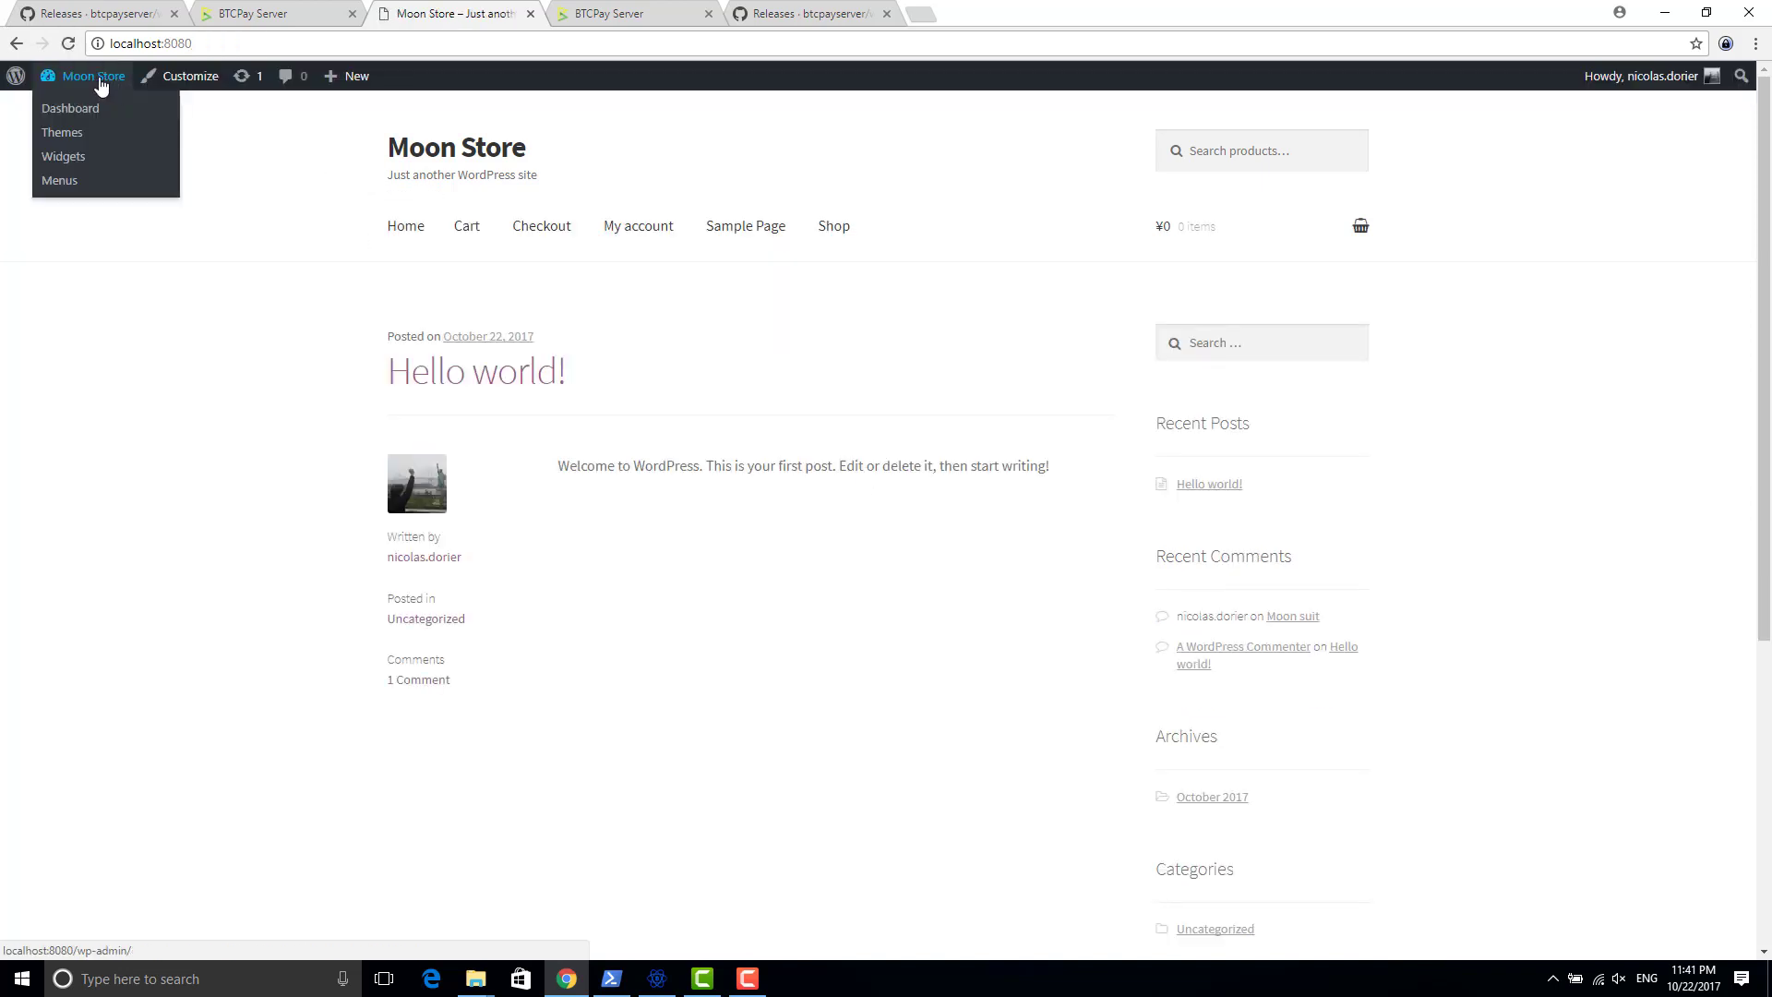
Open the Moon Store WordPress Dashboard and select the localhost:8080 host in the address bar
click(98, 76)
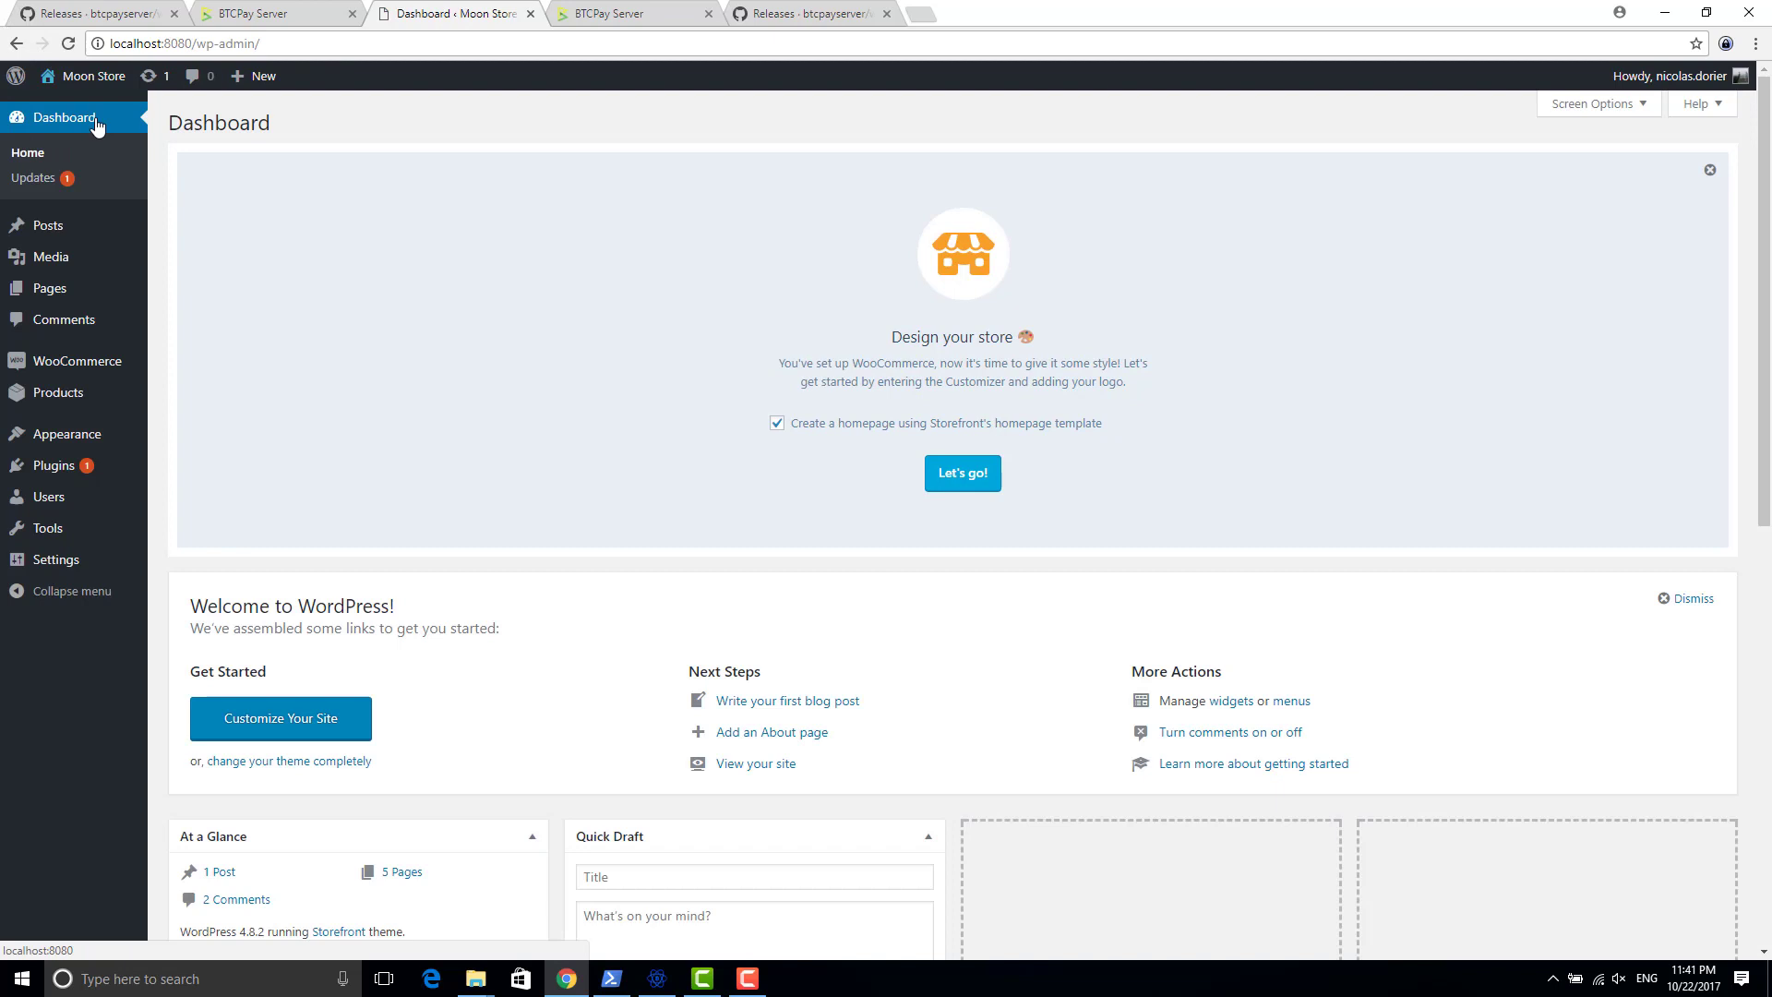
click(180, 44)
click(194, 45)
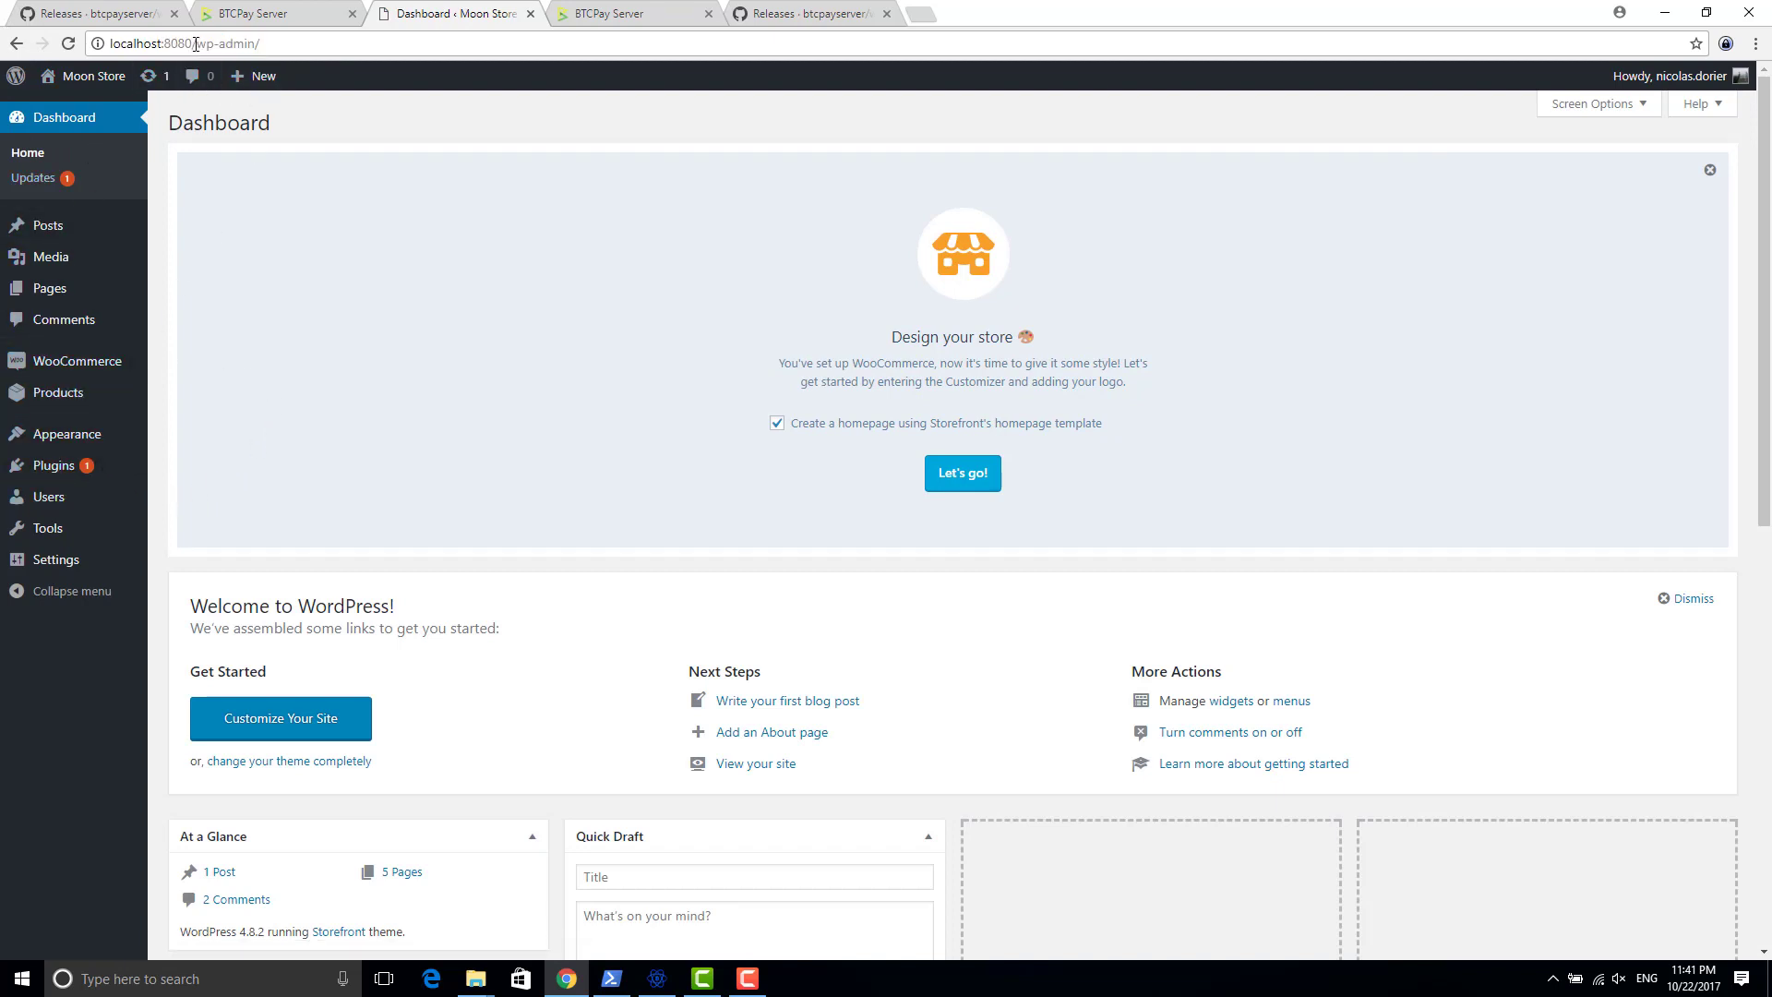
drag(191, 44, 111, 43)
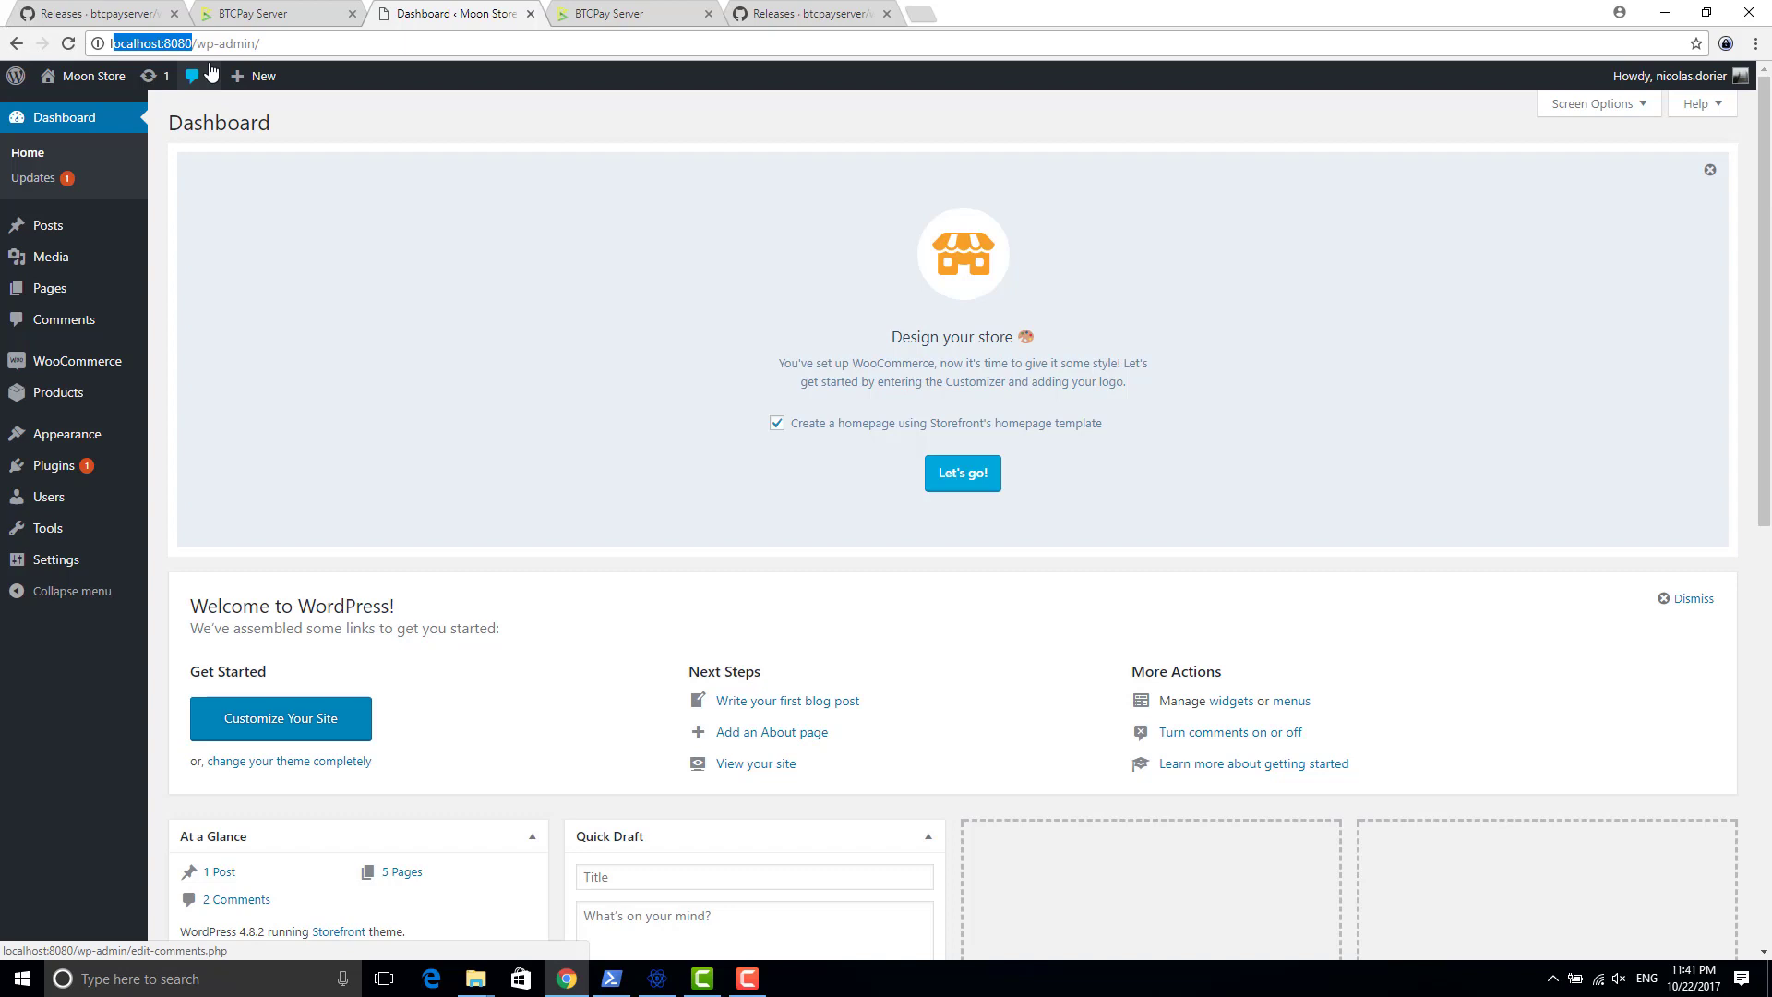
click(193, 45)
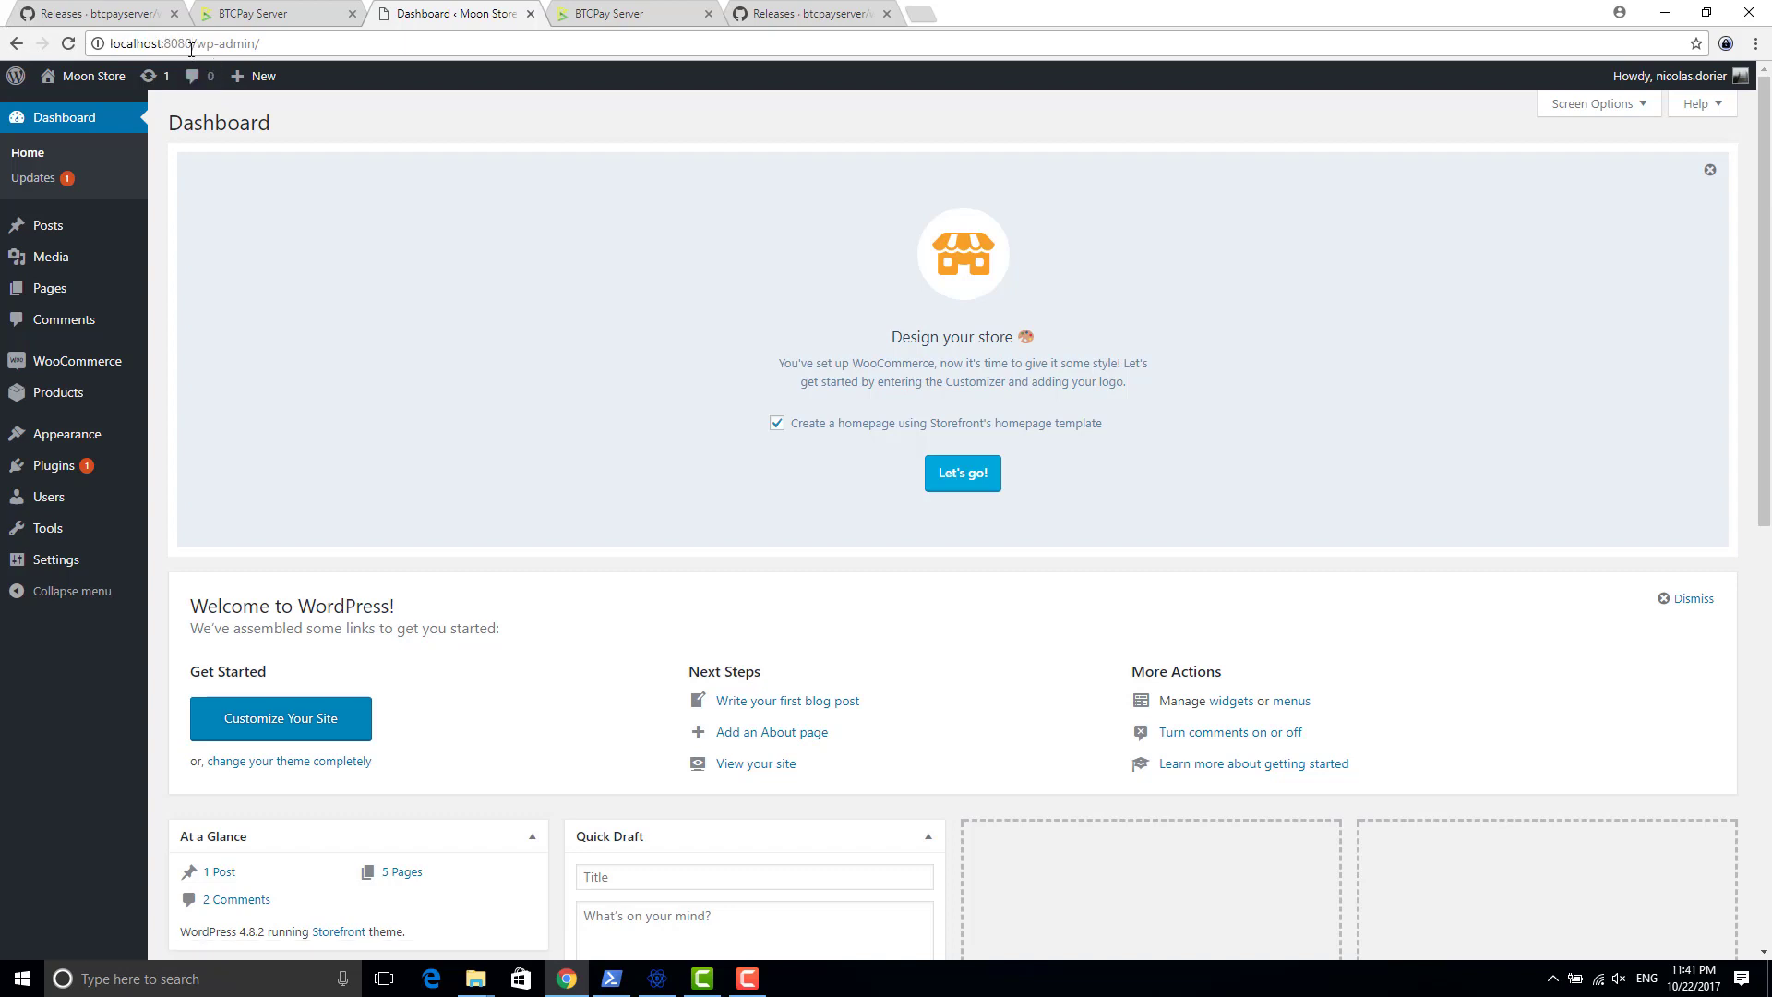
drag(191, 50, 89, 46)
mouse_move(112, 404)
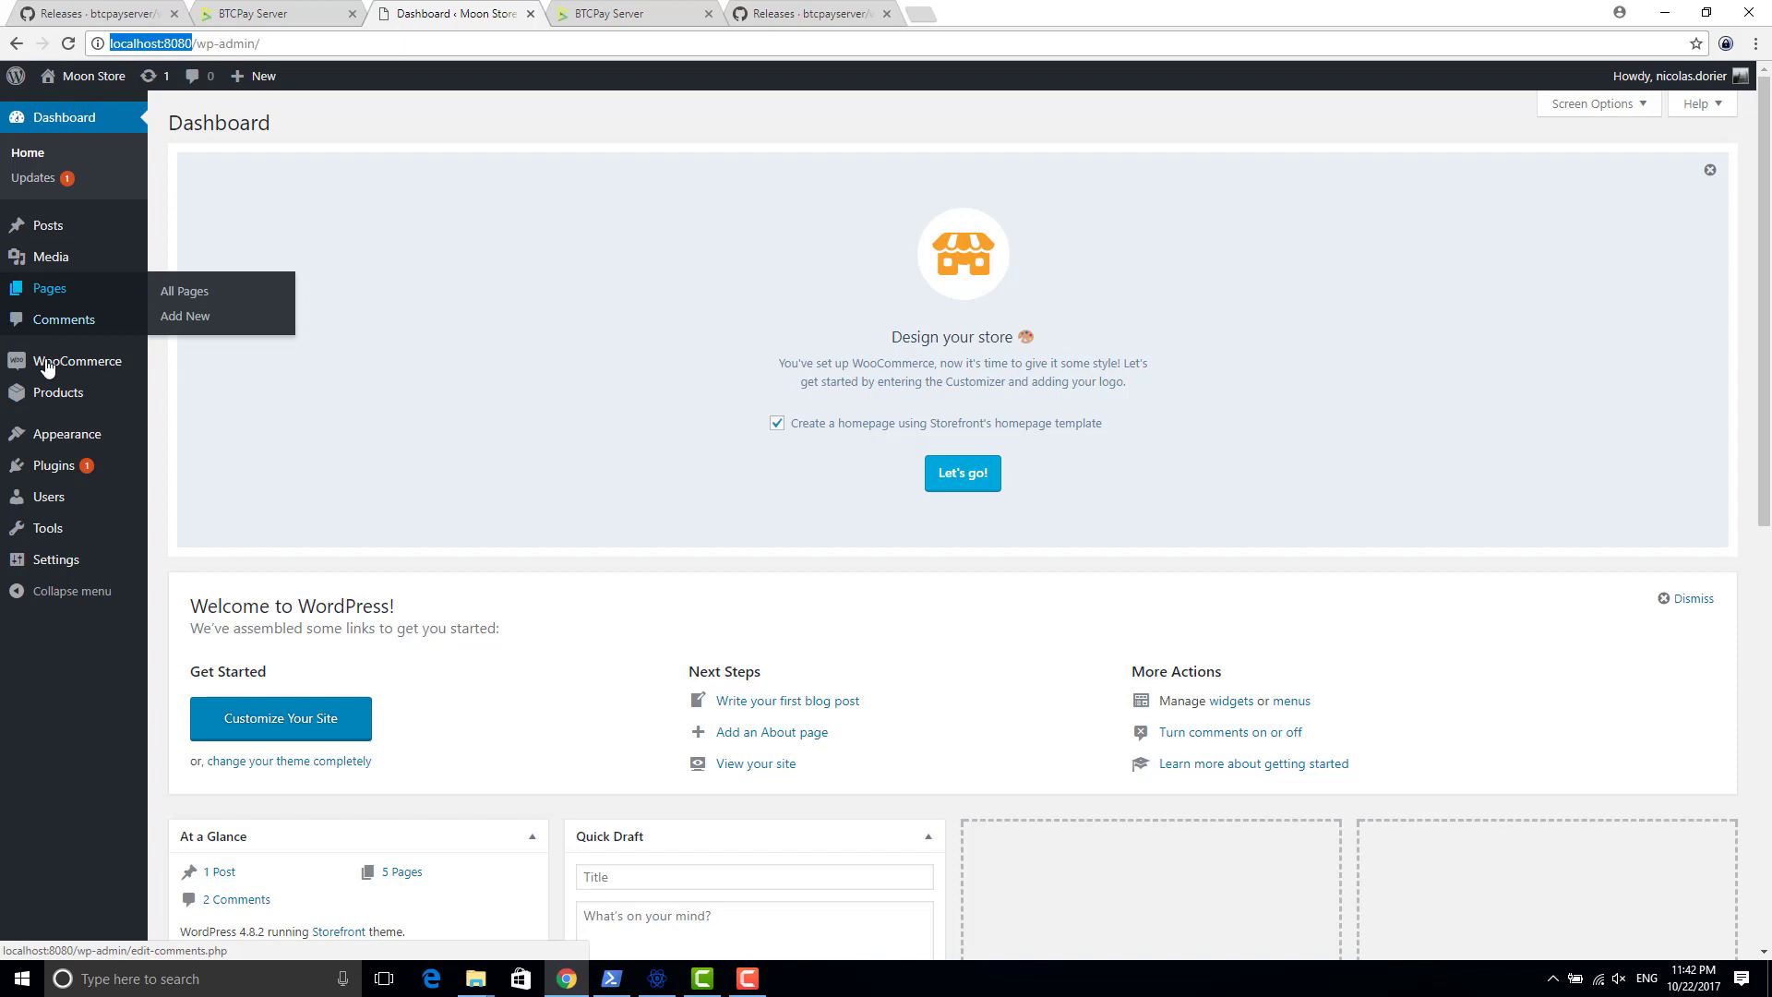
mouse_move(32, 540)
mouse_move(61, 303)
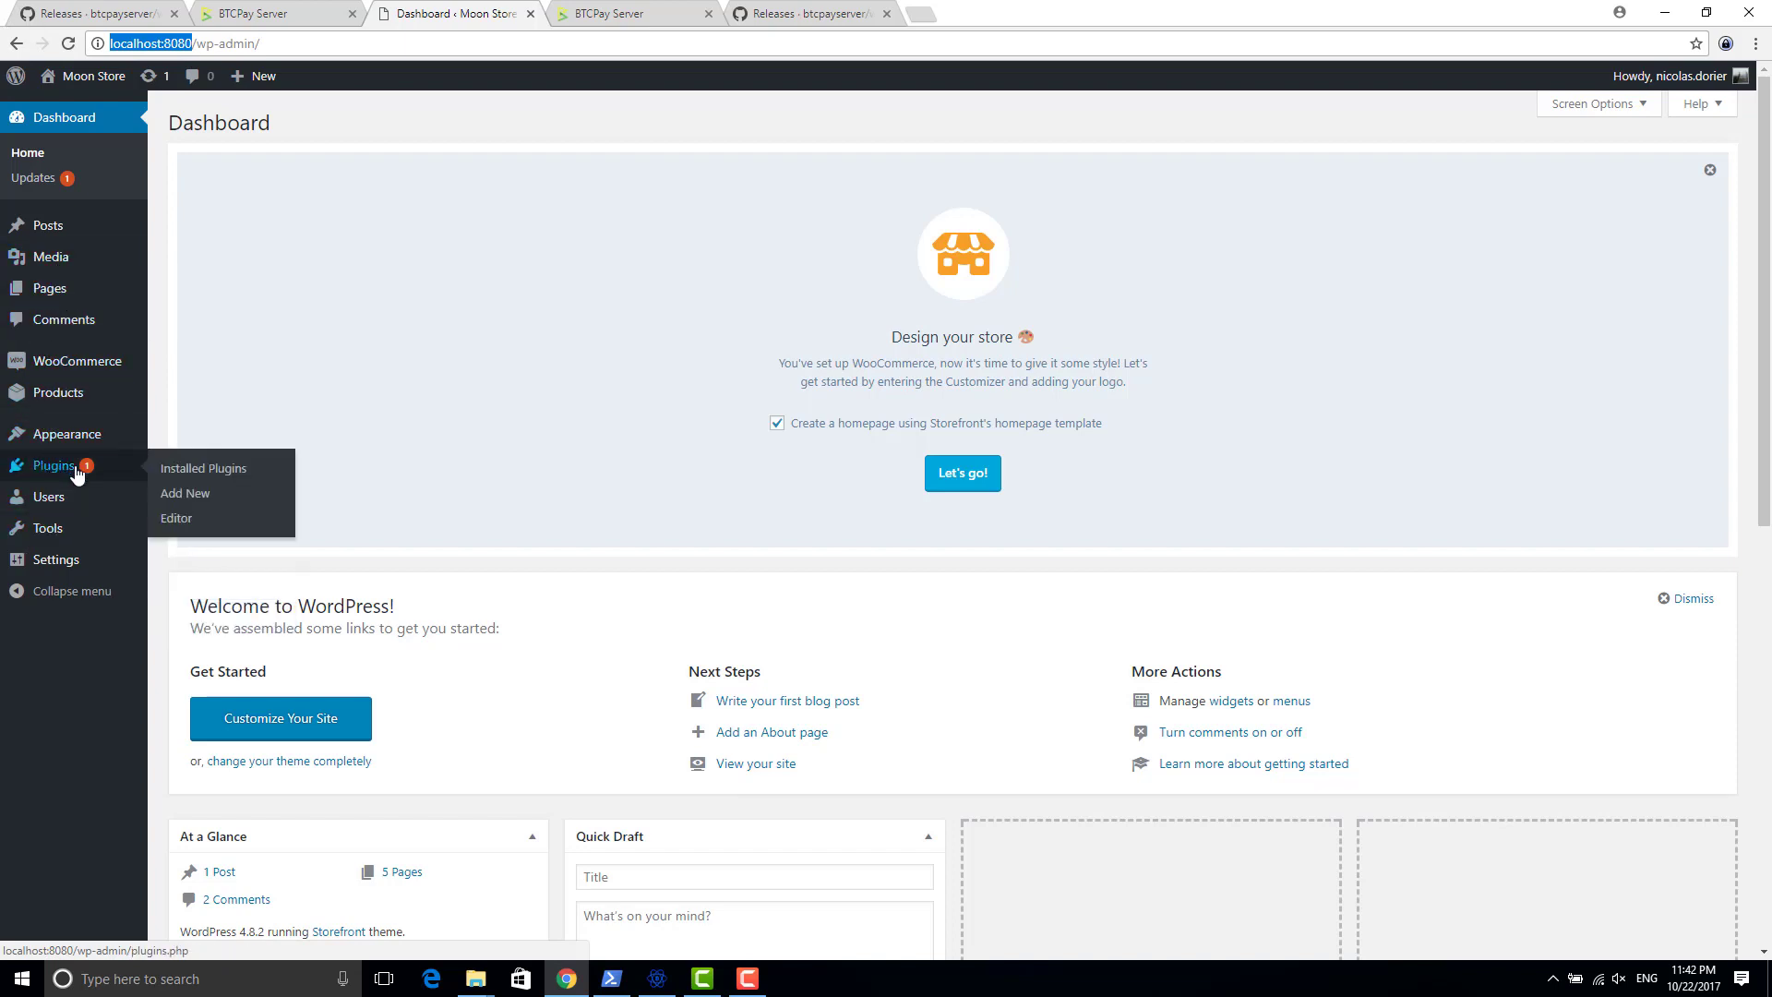
Go from Plugins via WooCommerce Settings to the Orders list showing orders #13 and #11
click(48, 468)
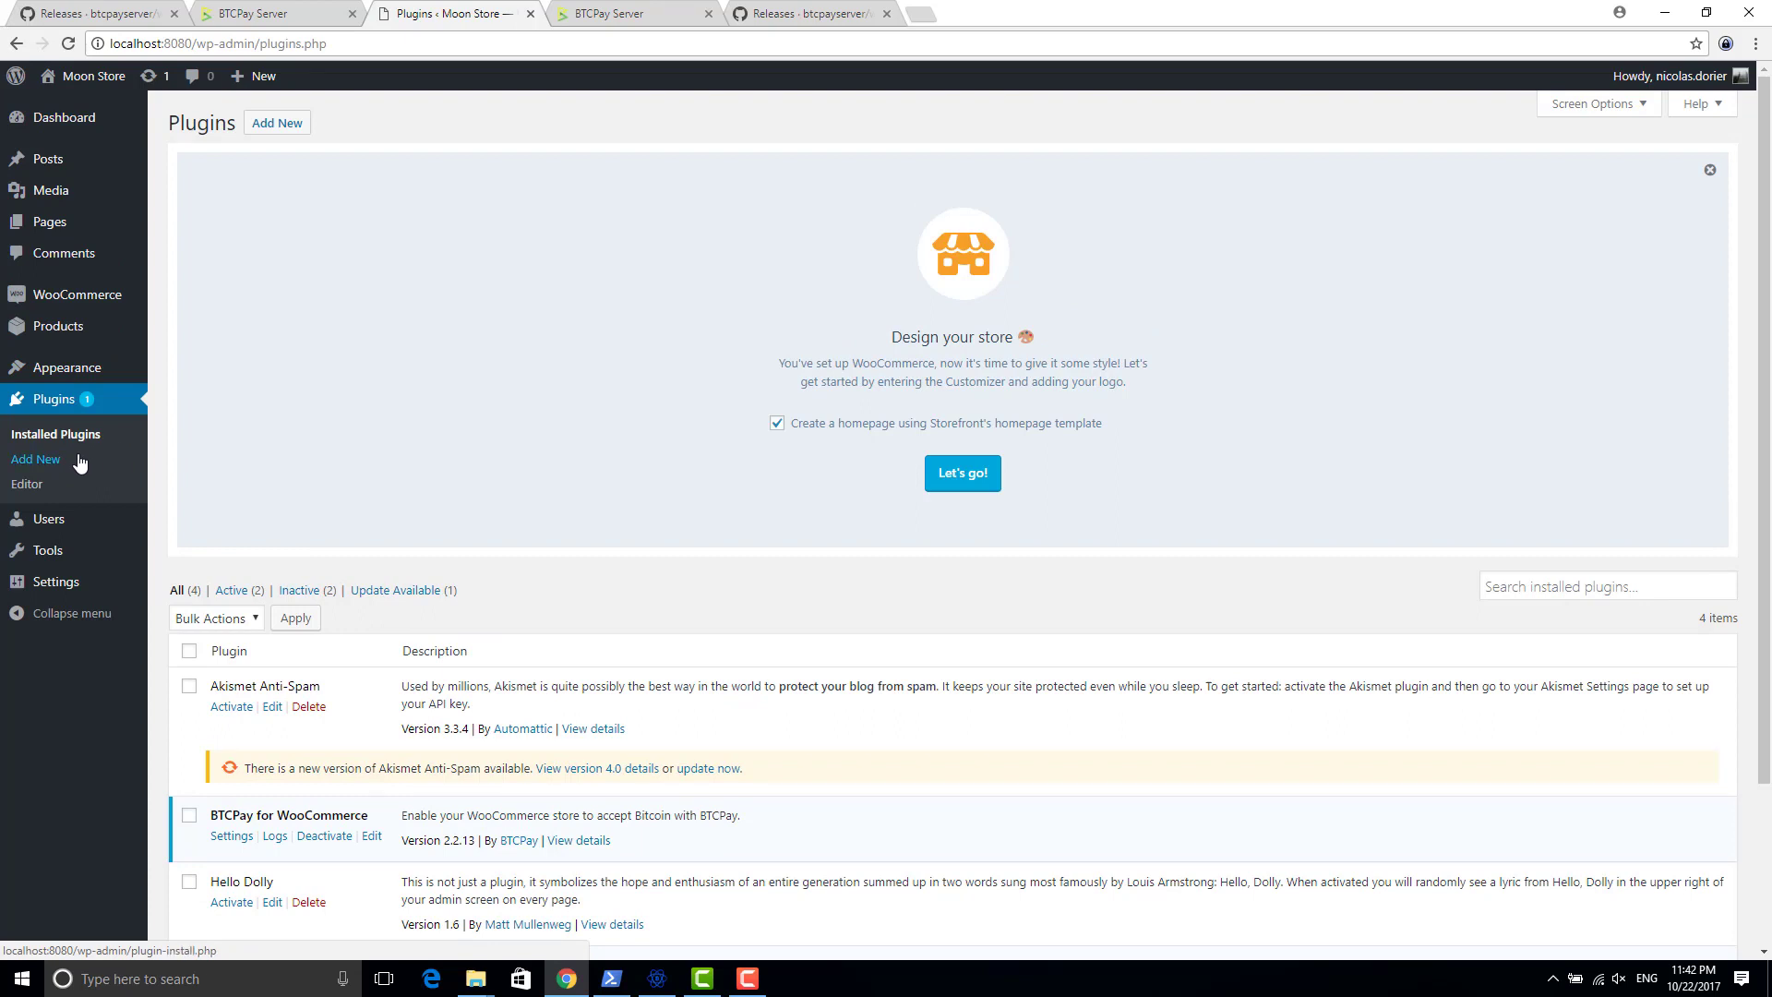
mouse_move(51, 538)
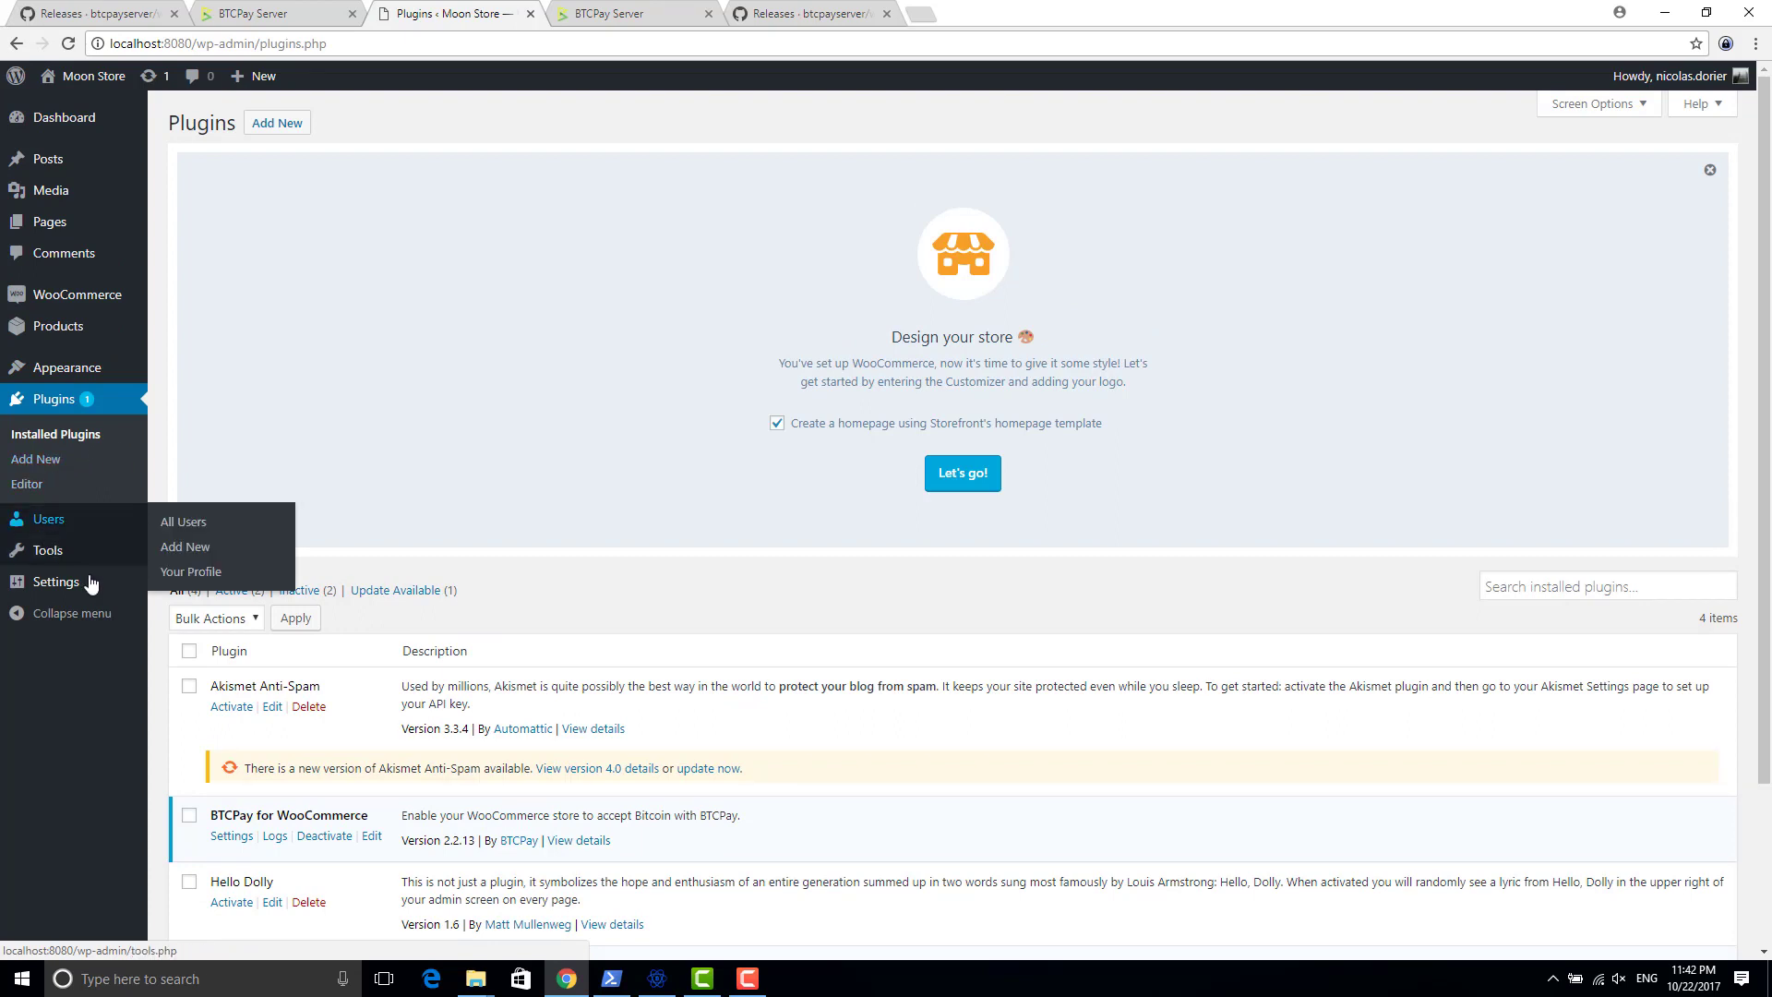
scroll(184, 738, down, 3)
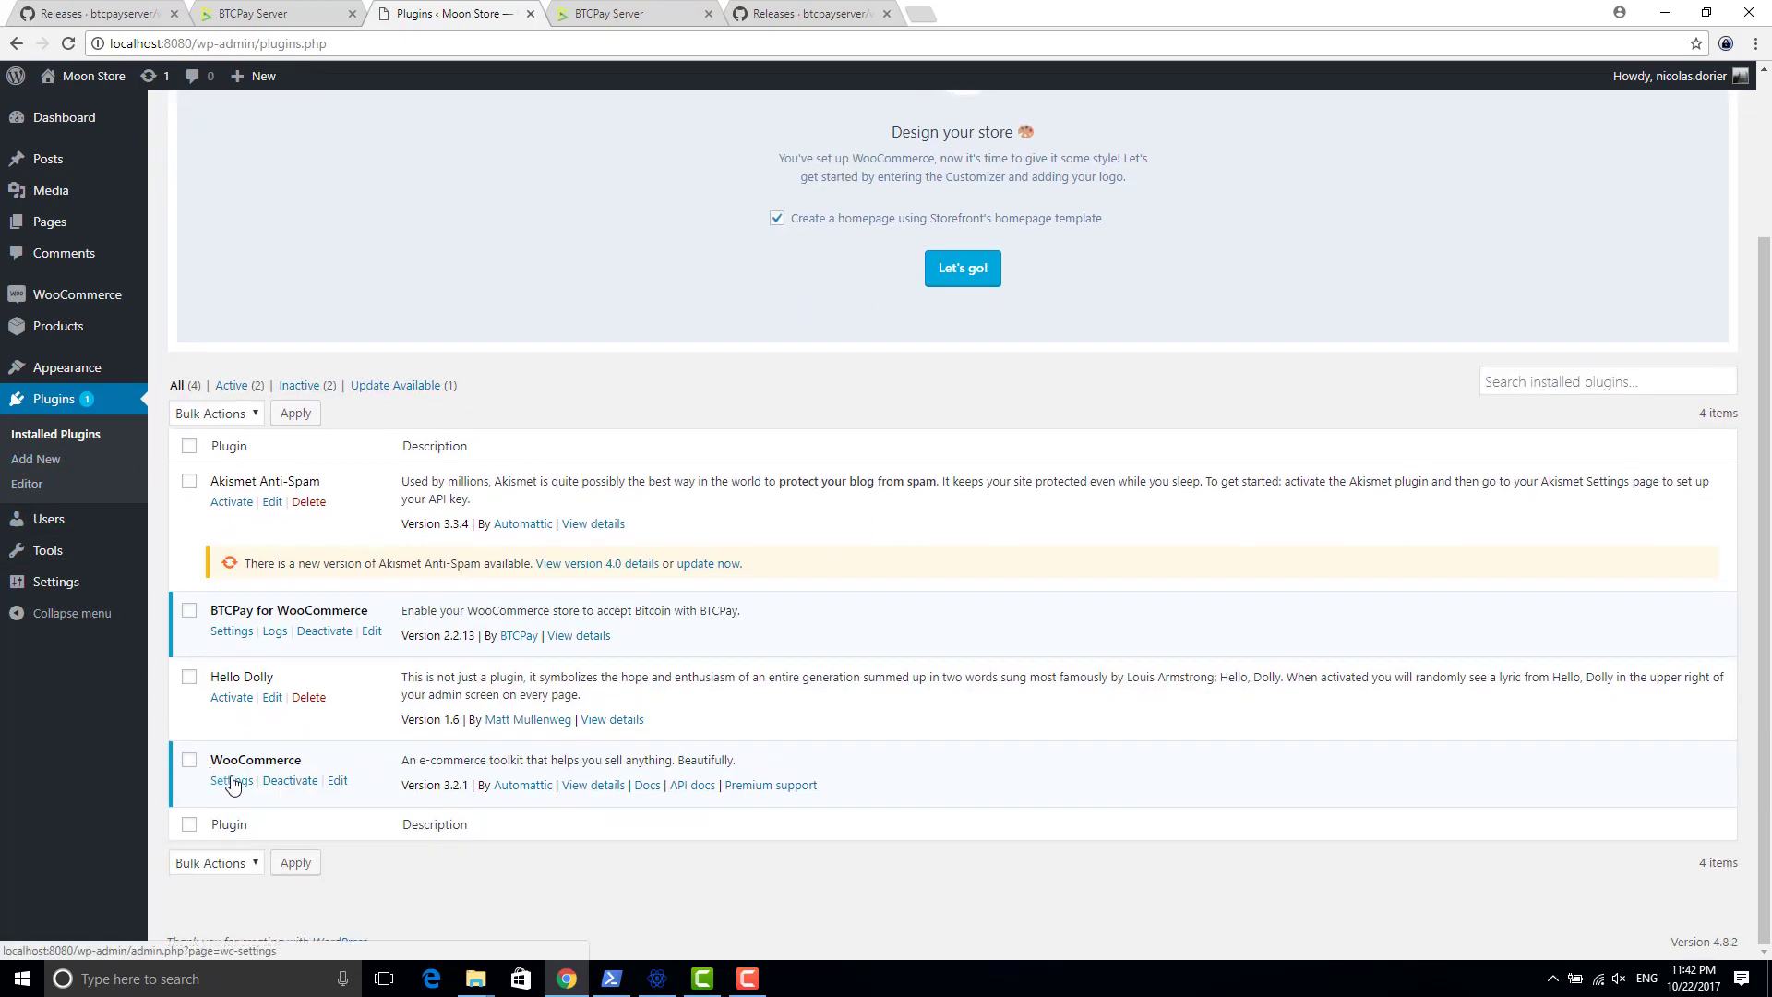
click(233, 784)
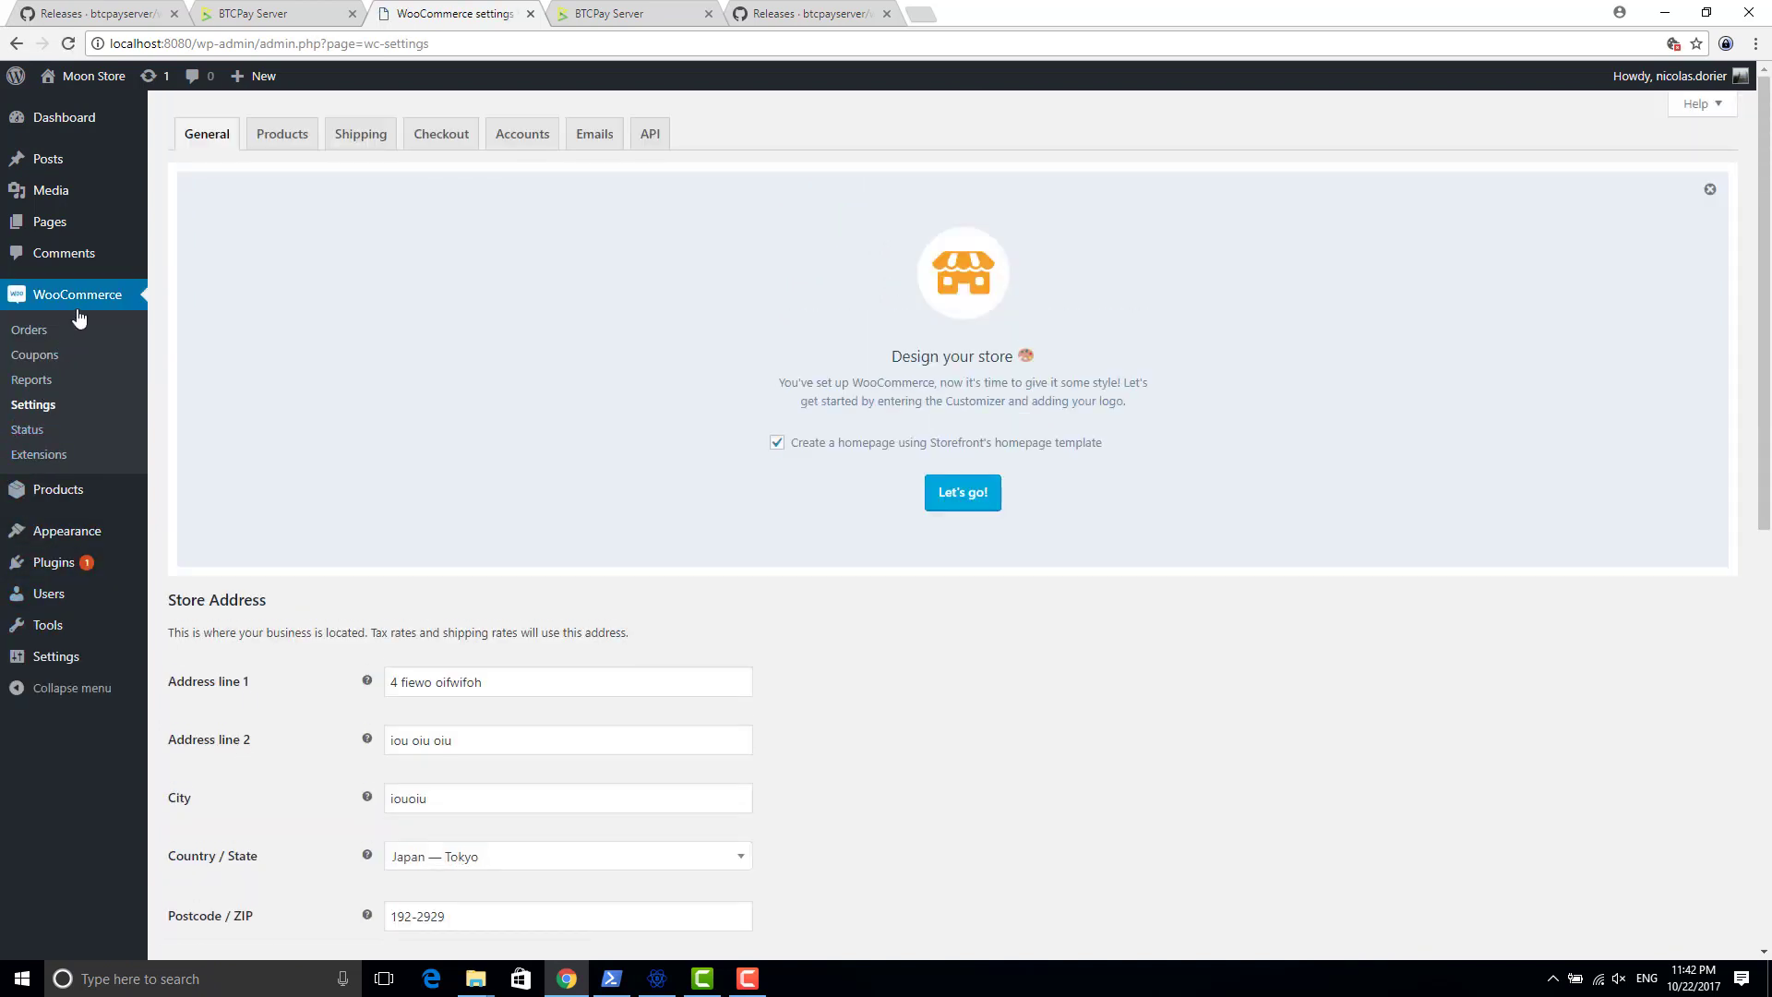
click(36, 328)
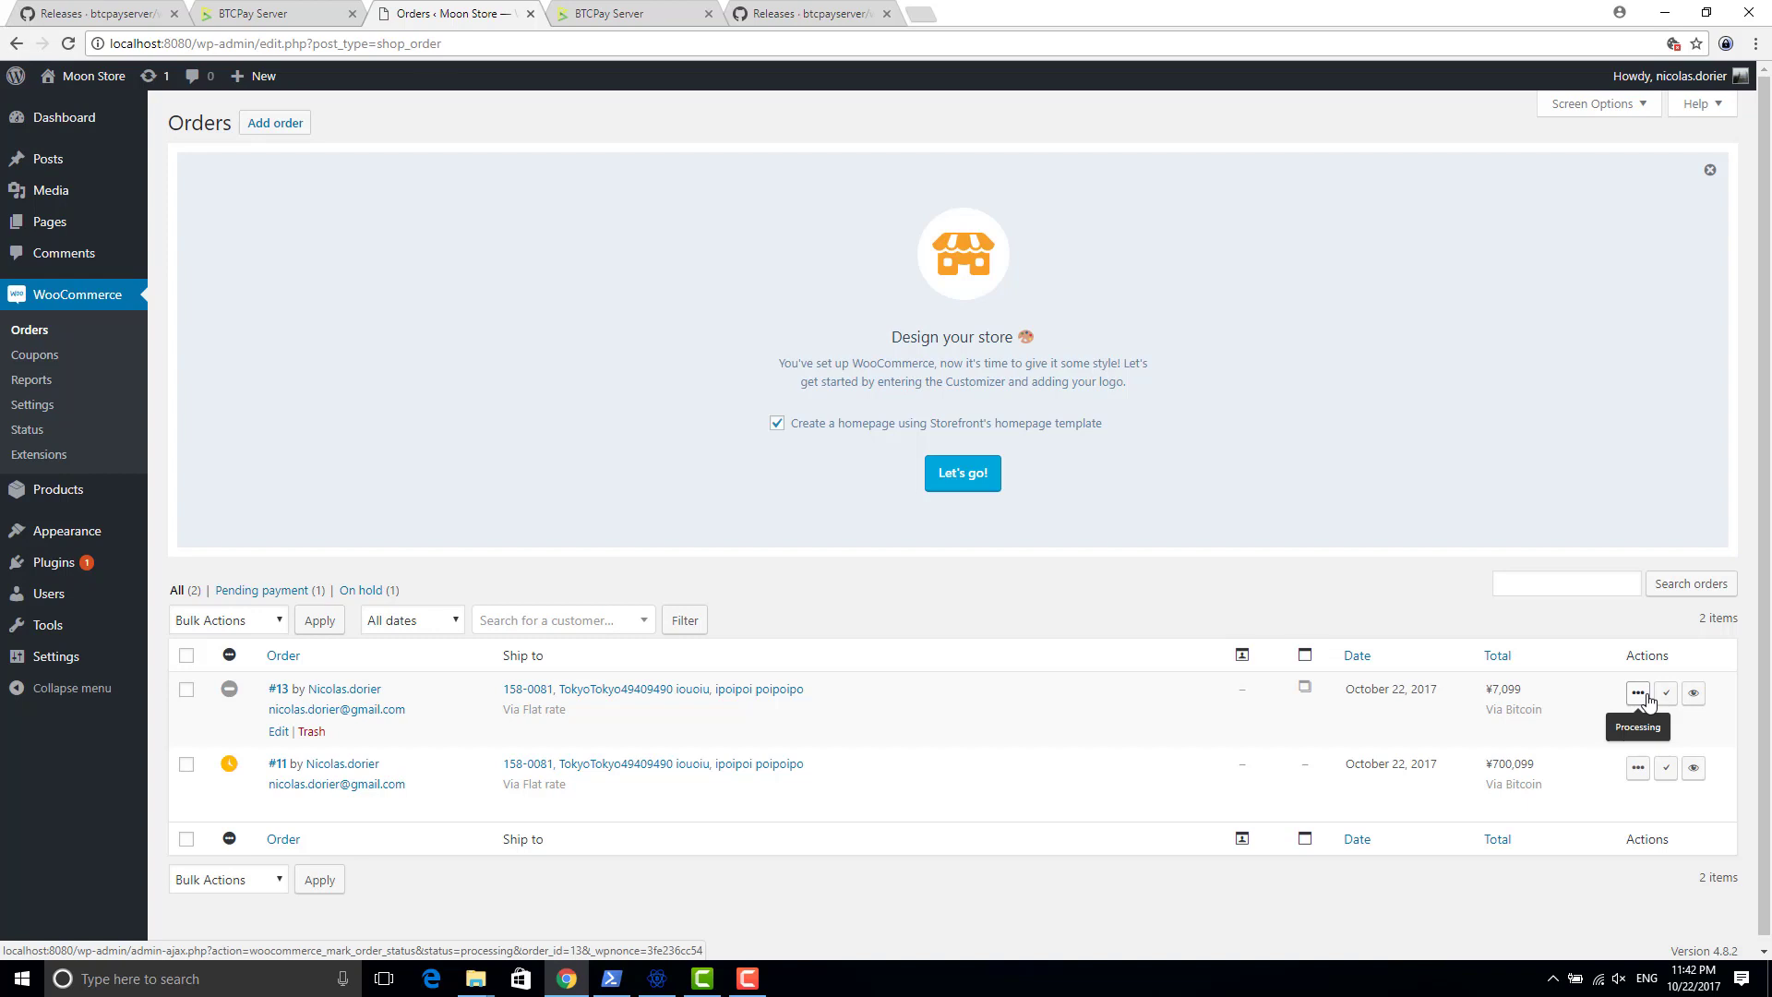
Select localhost:8080/ in the address bar and switch to the GitHub releases tab
click(189, 45)
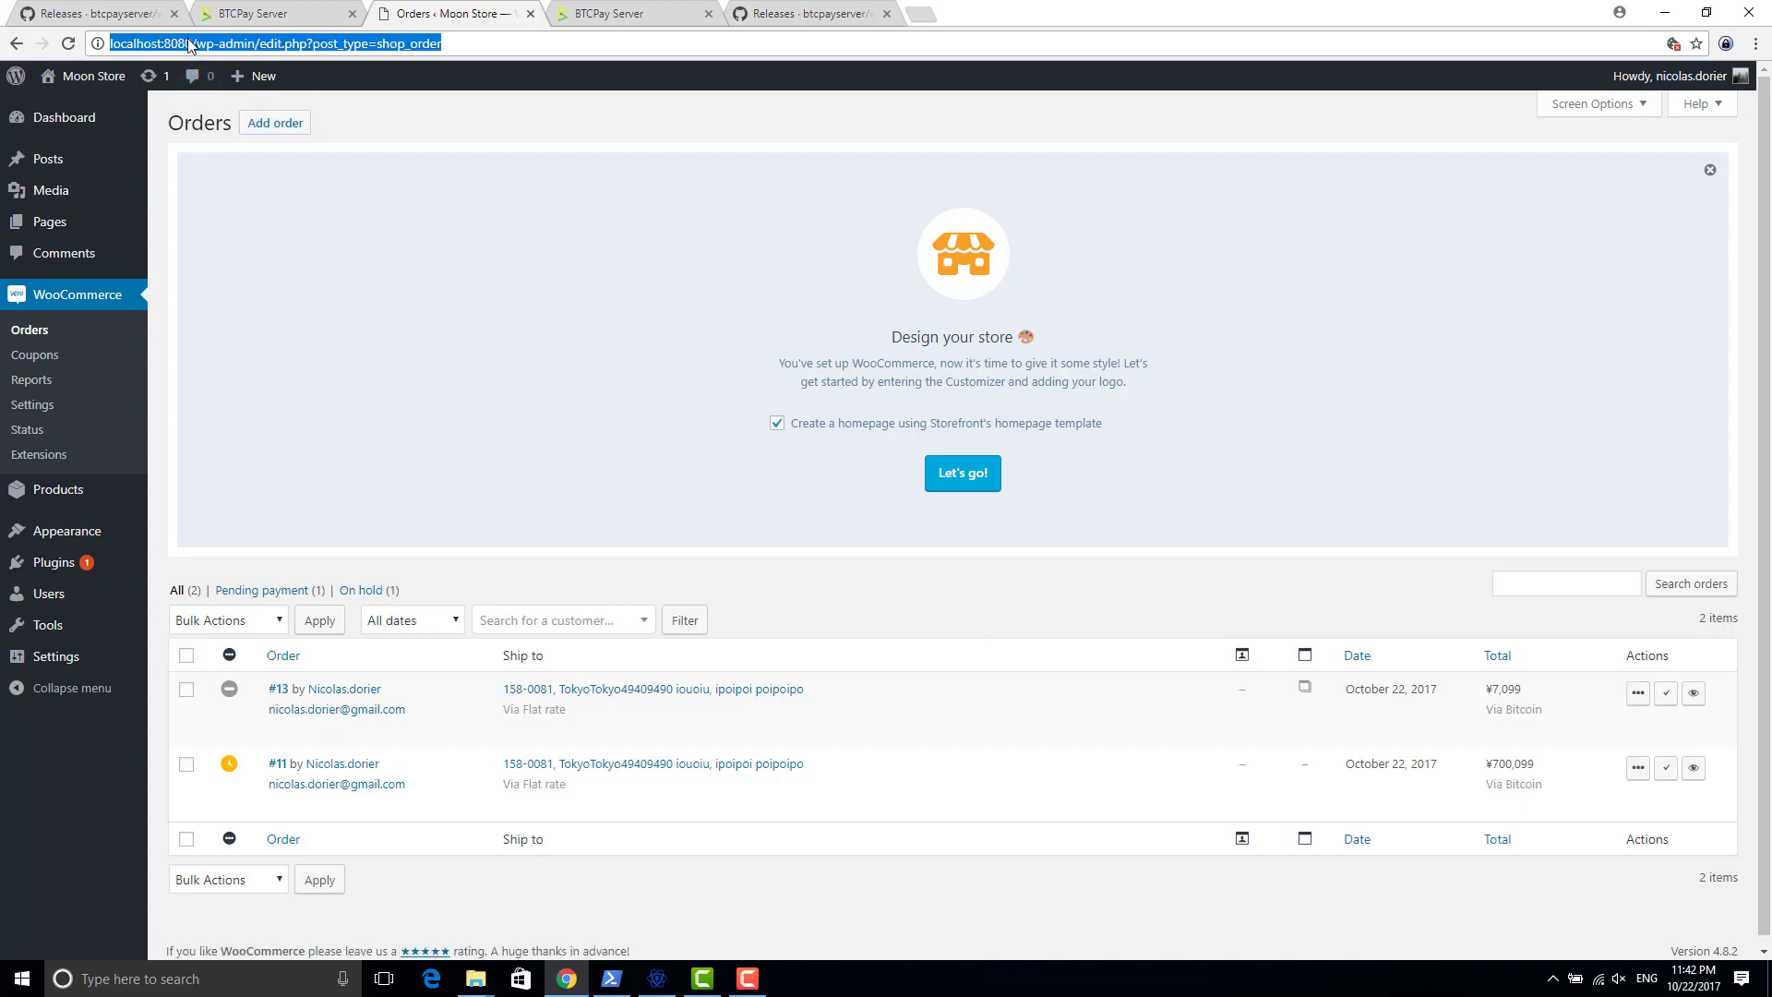
drag(197, 45, 107, 44)
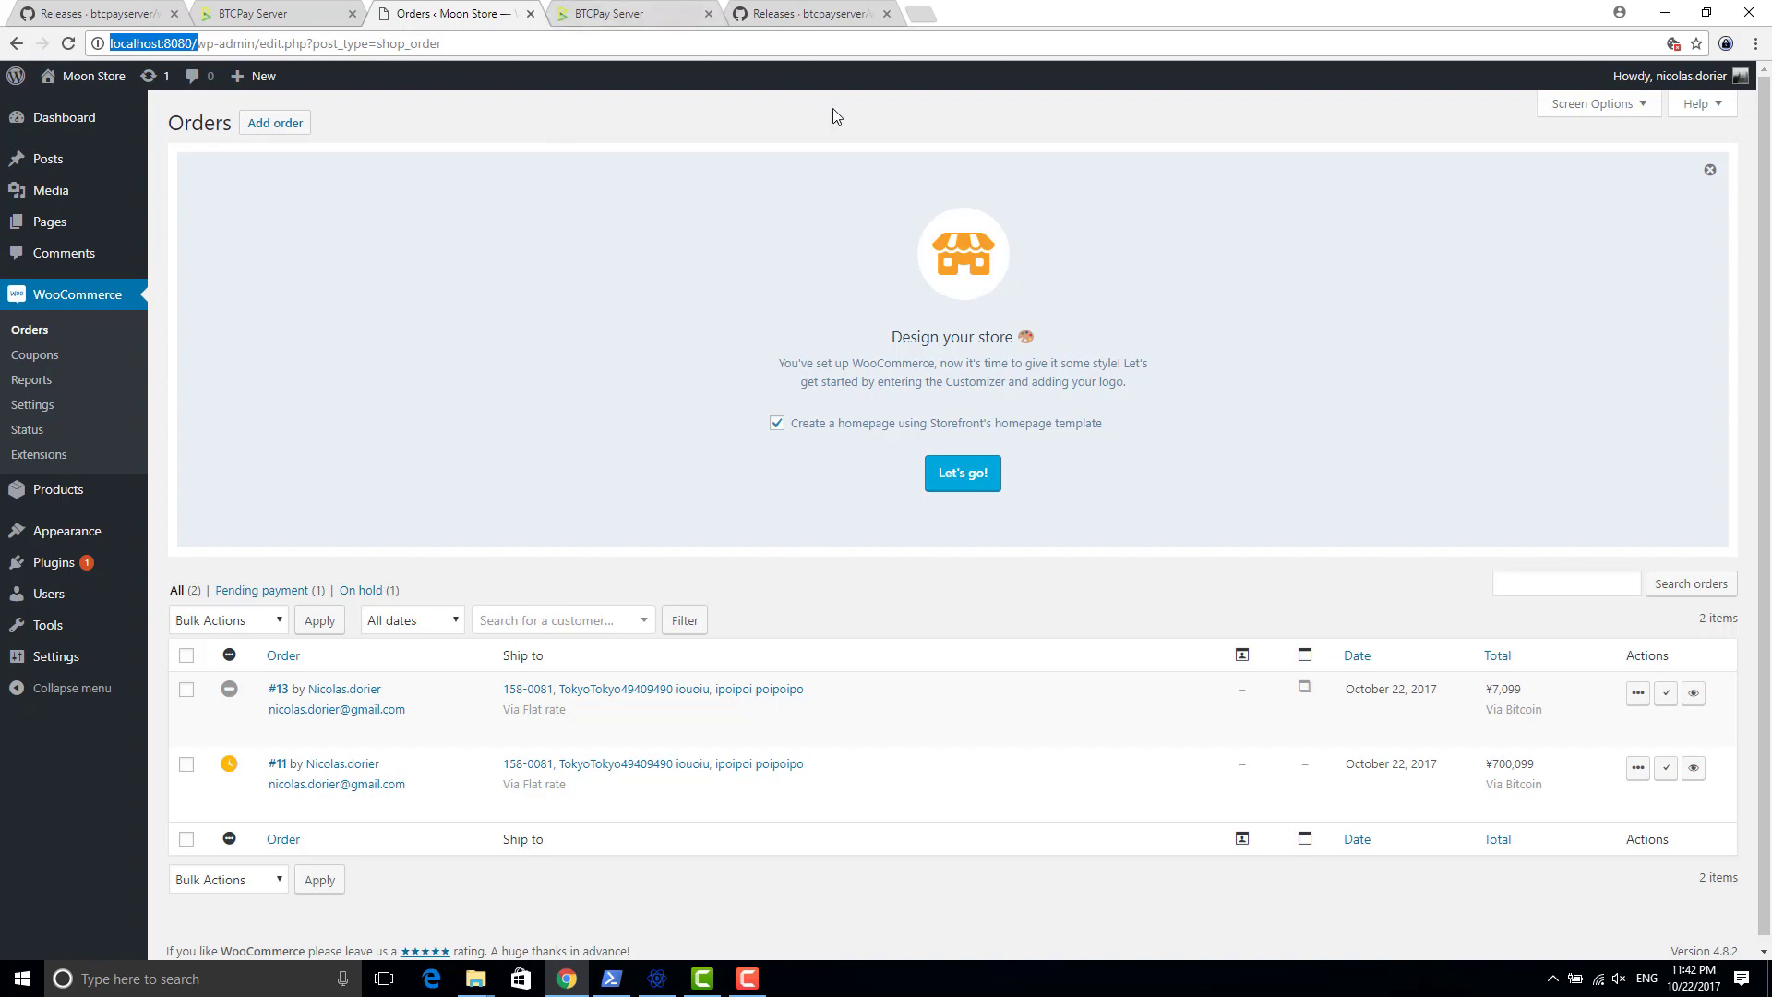
click(783, 13)
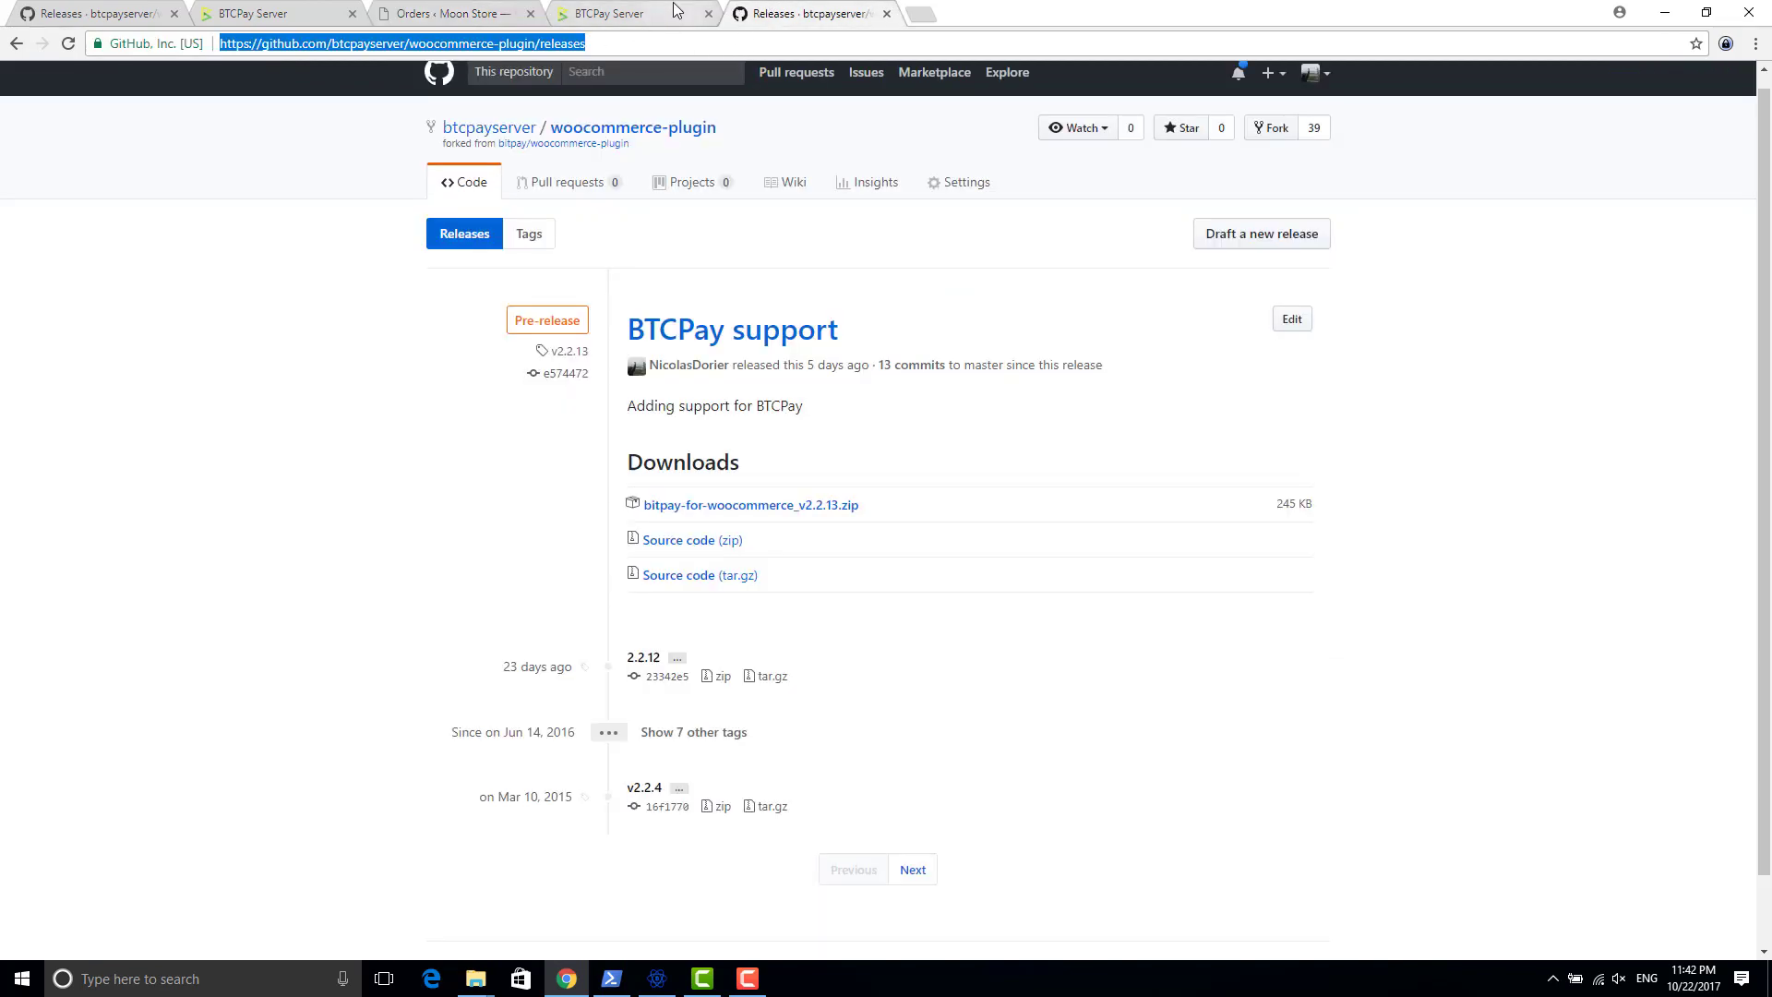
In BTCPay Server, list the invoices and select the newest invoice's confirmed status and id
click(613, 13)
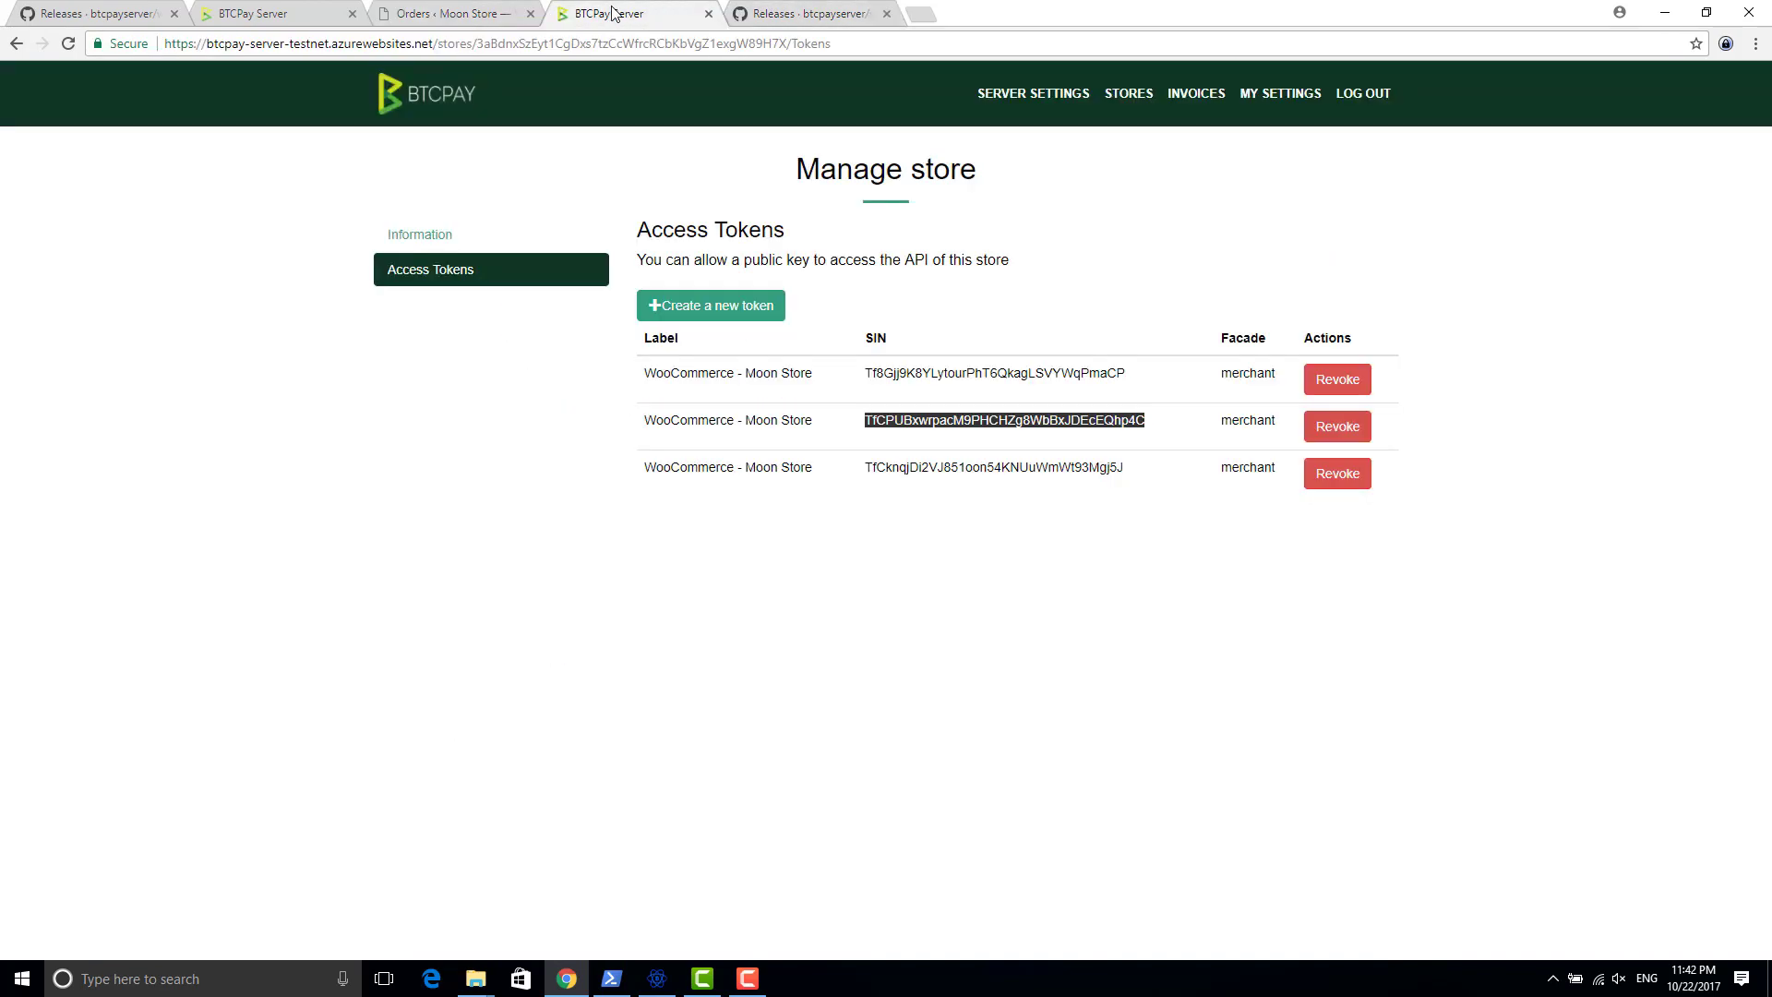
click(1197, 93)
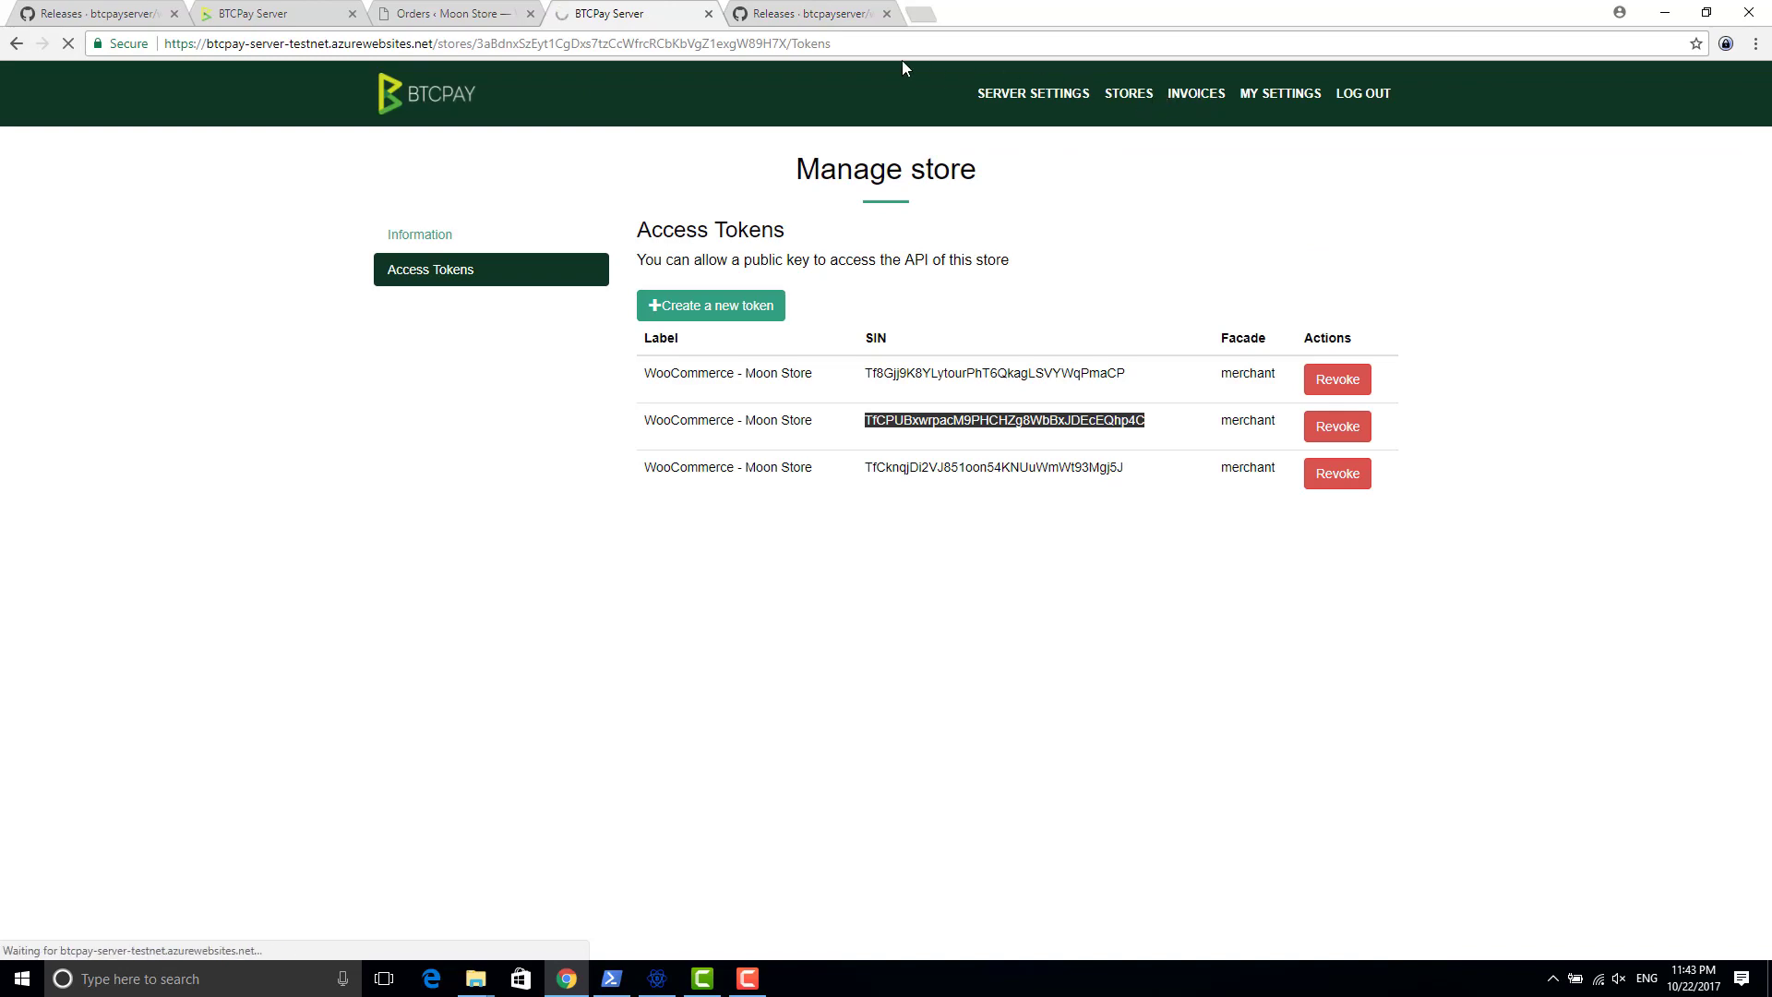
click(1199, 96)
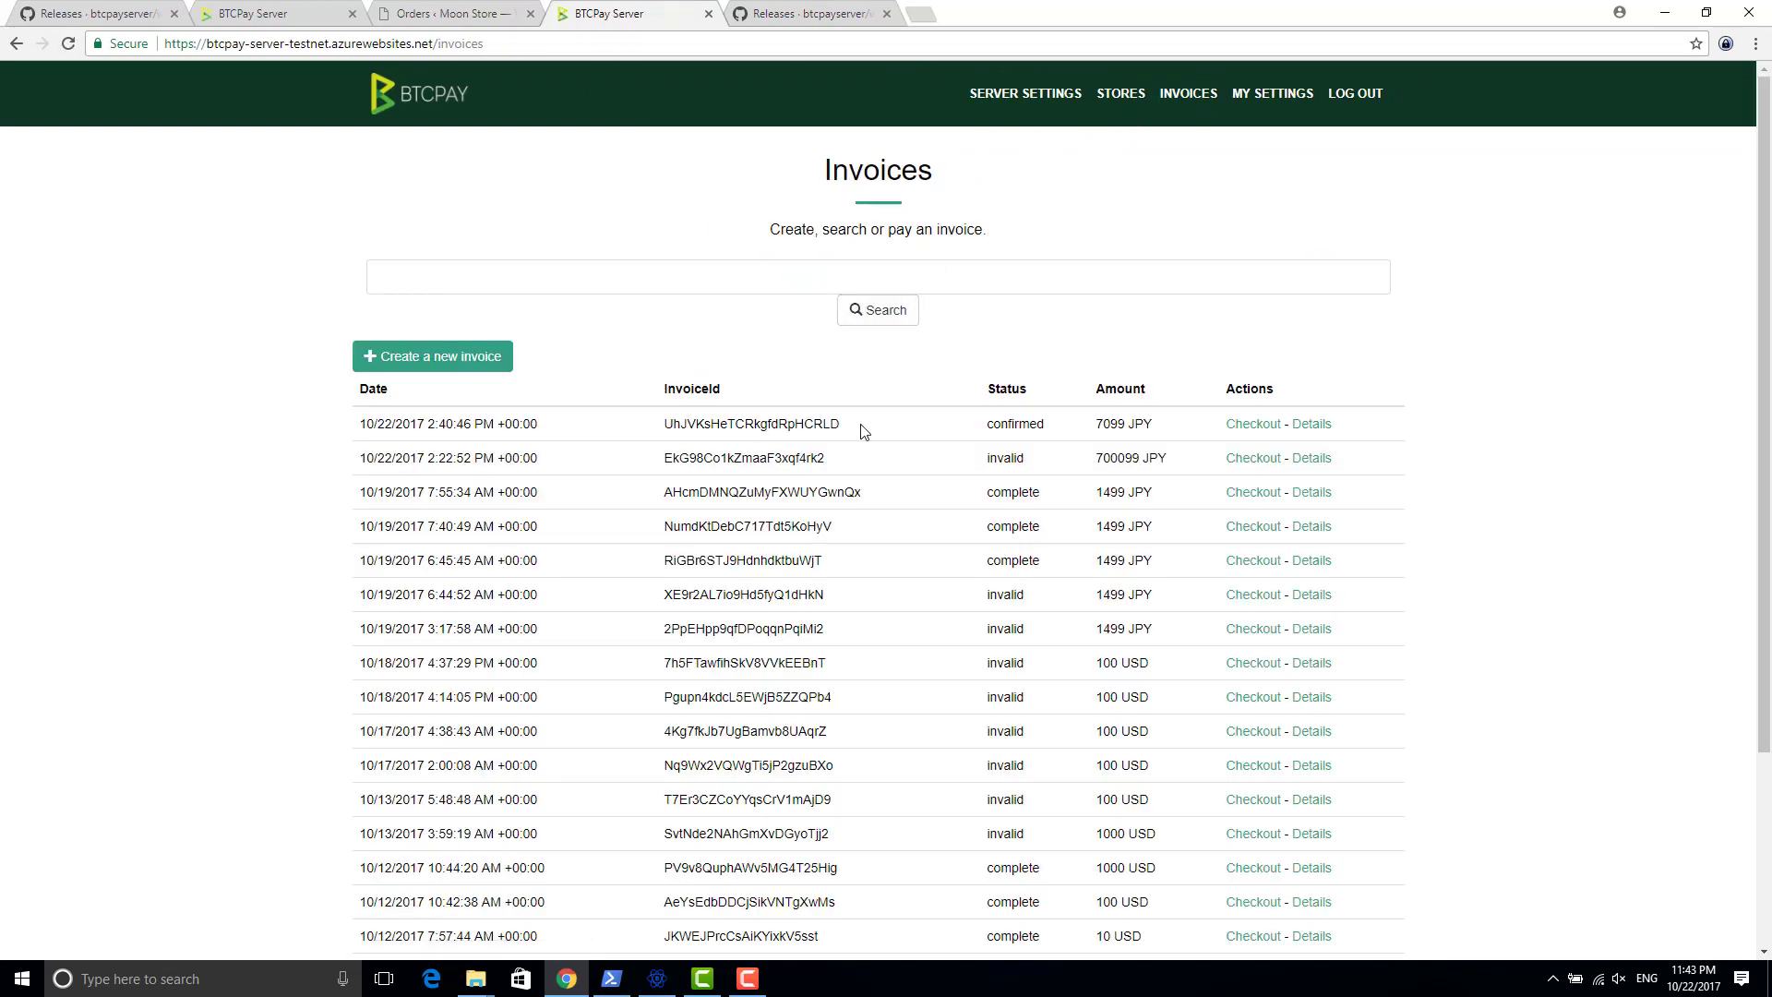
double_click(1015, 424)
drag(319, 434, 609, 458)
click(609, 459)
drag(787, 424, 804, 424)
double_click(821, 424)
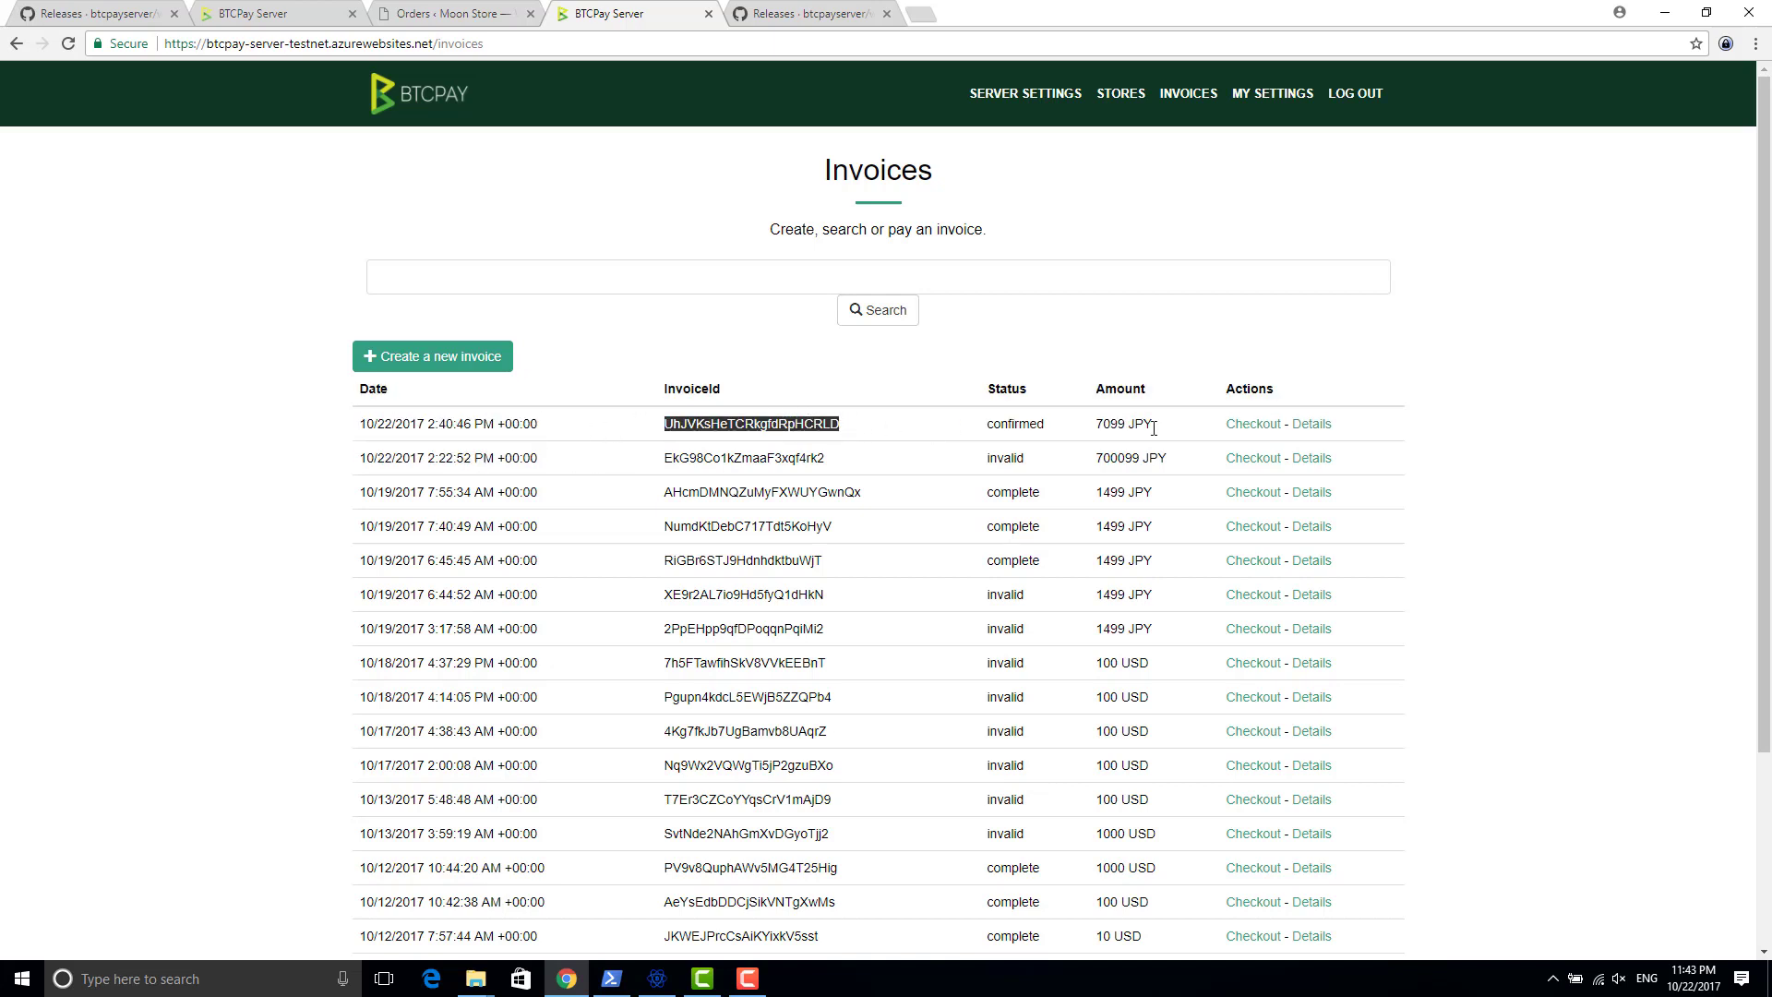
Open the confirmed 7099 JPY invoice's details and scroll to its Payments section
click(1311, 427)
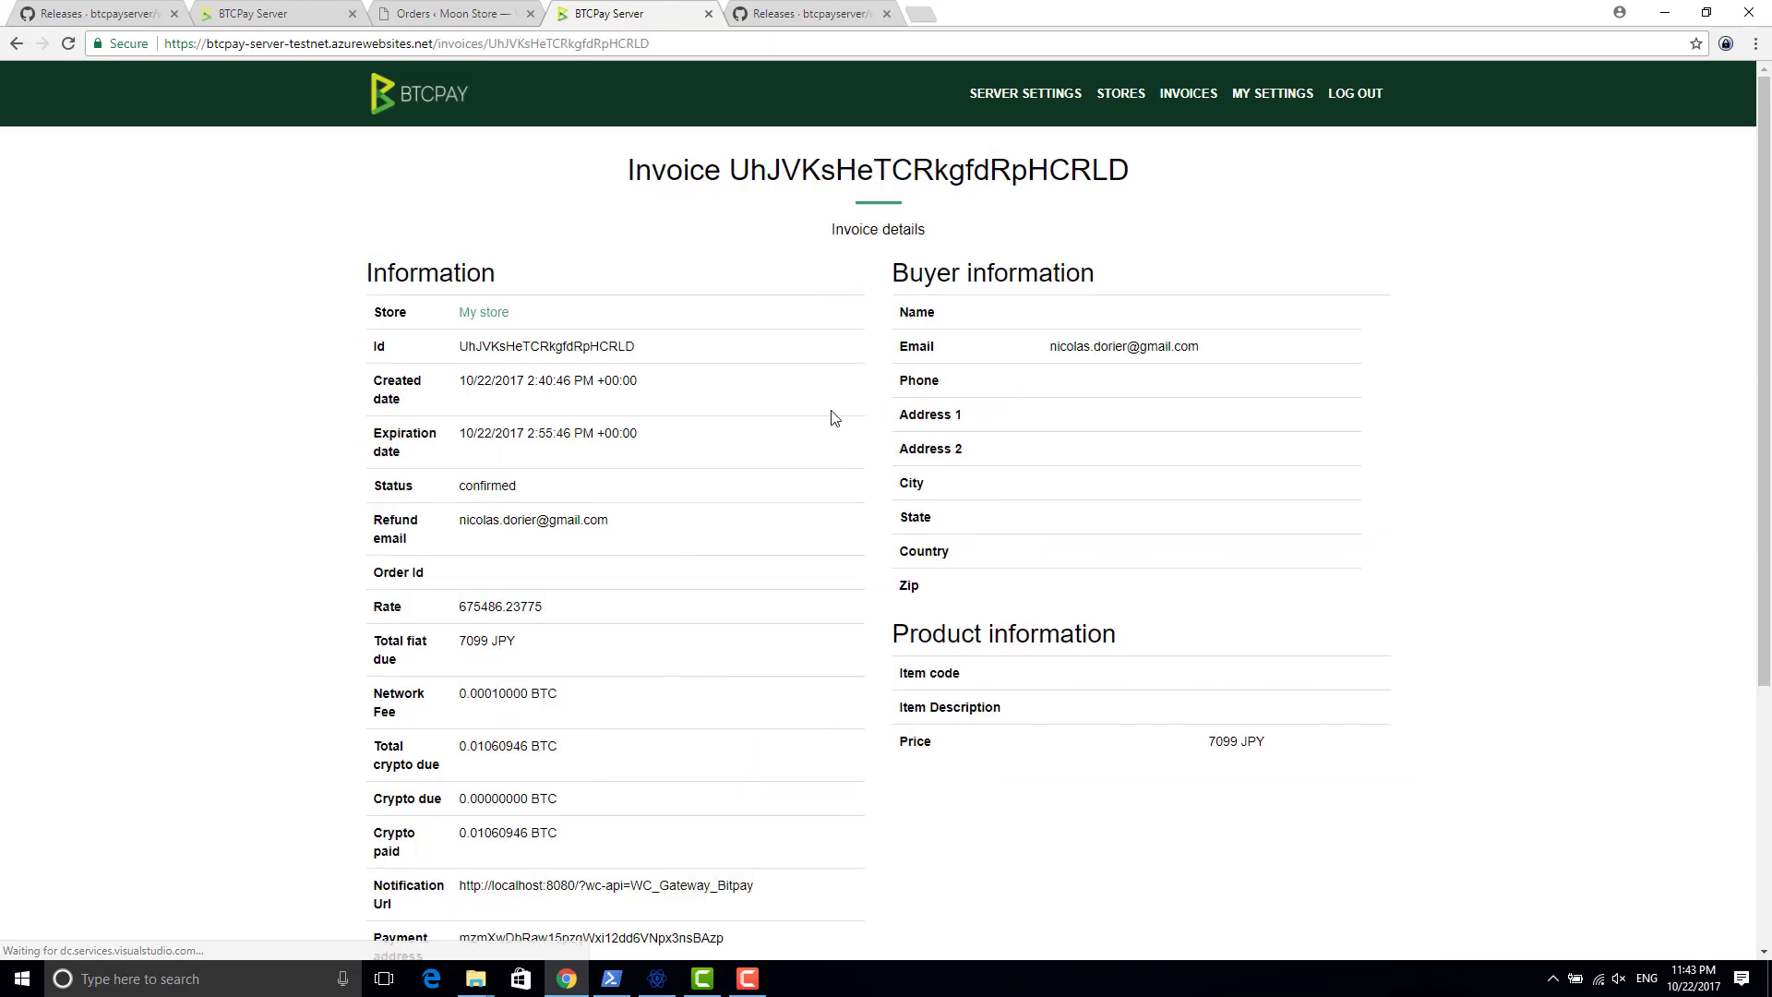
scroll(715, 450, down, 1)
scroll(716, 449, down, 2)
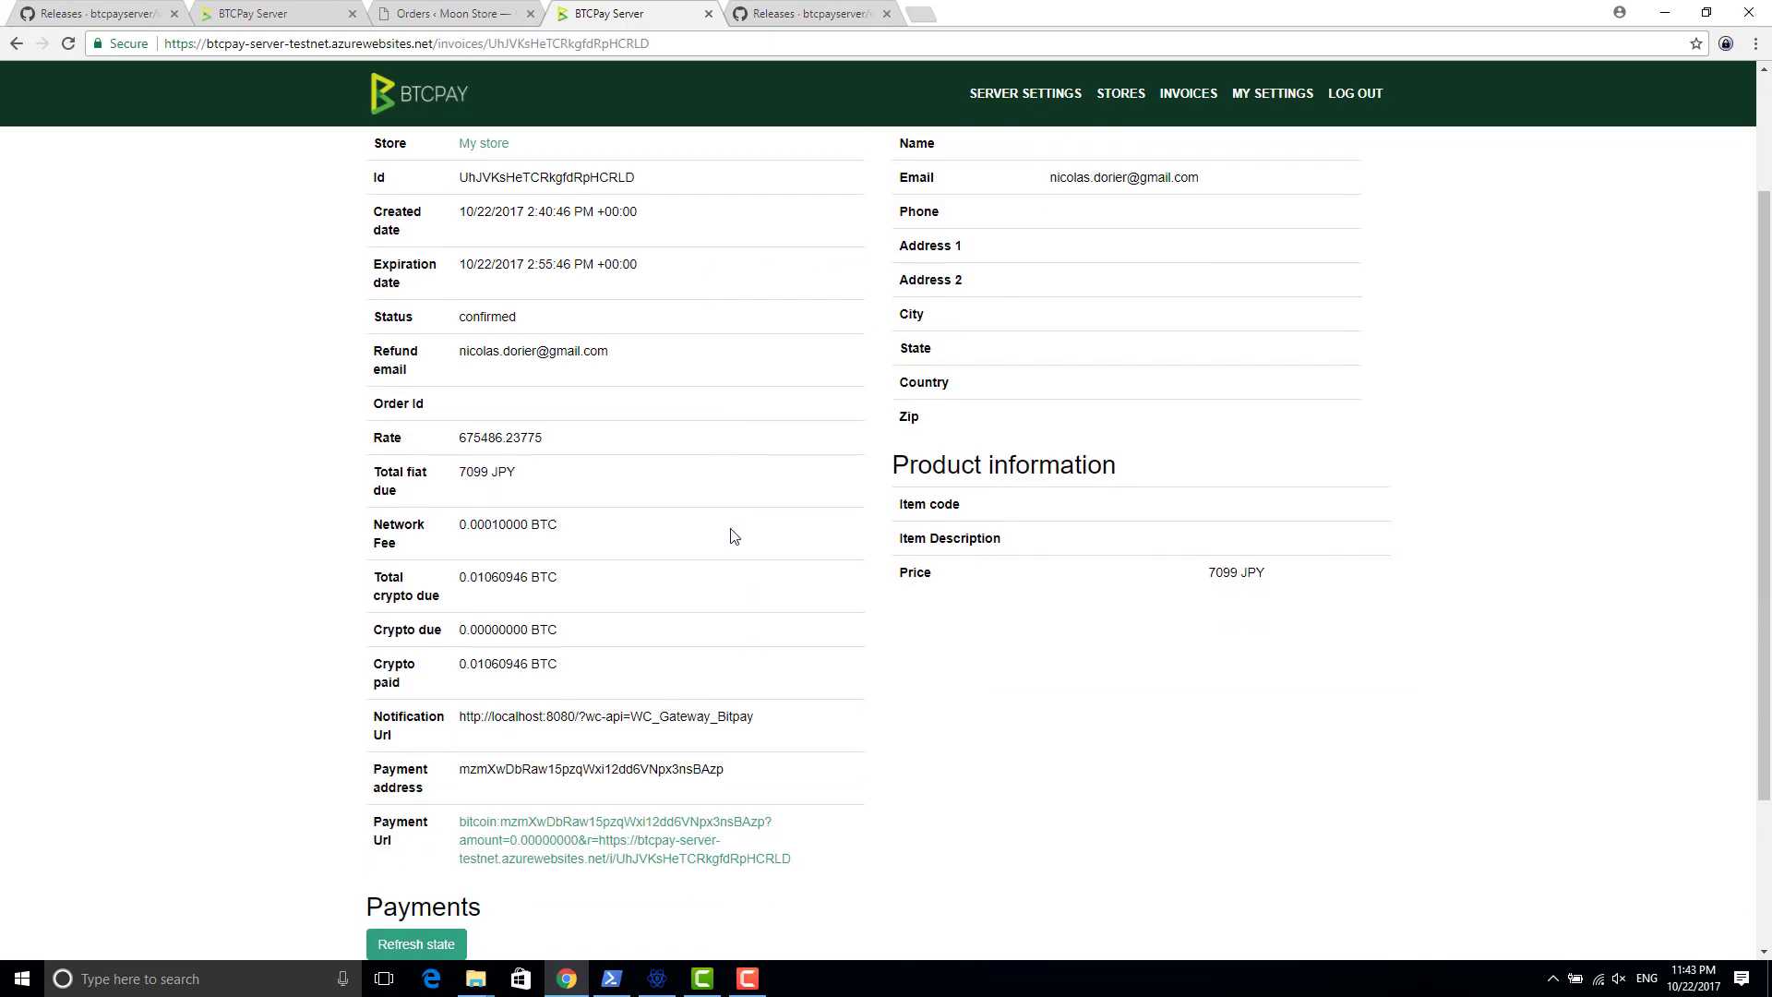
scroll(815, 431, up, 2)
scroll(827, 417, down, 2)
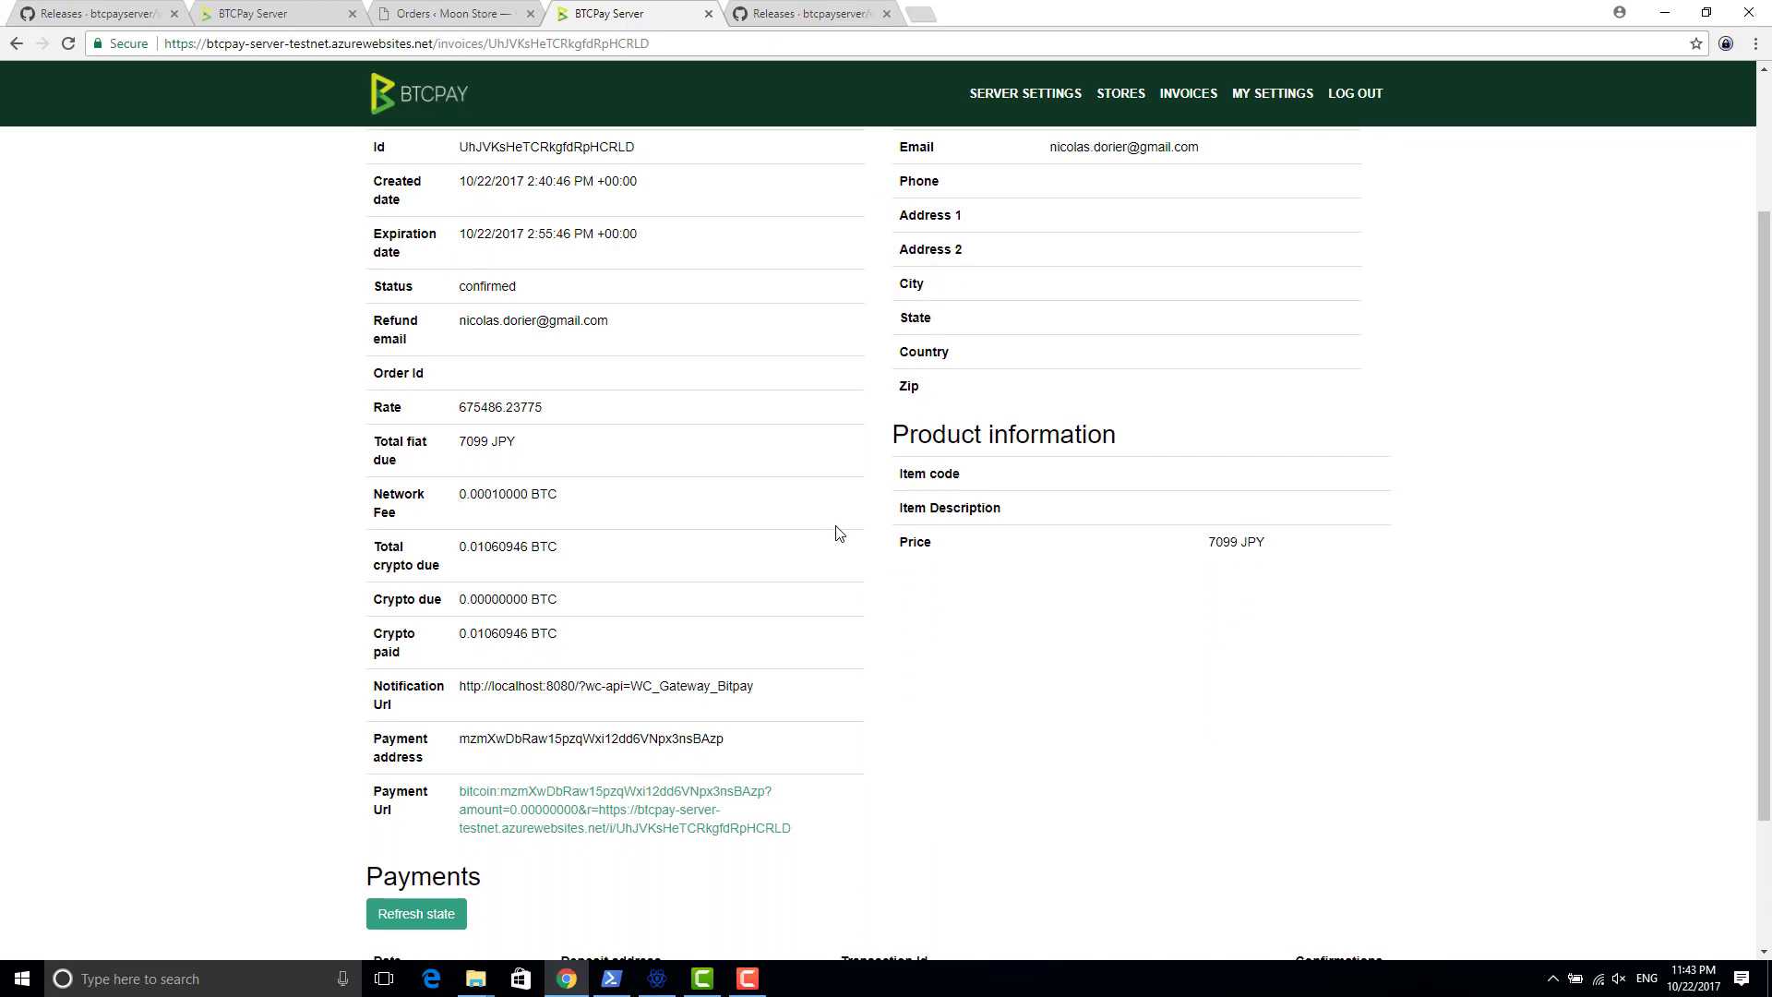
scroll(842, 554, up, 1)
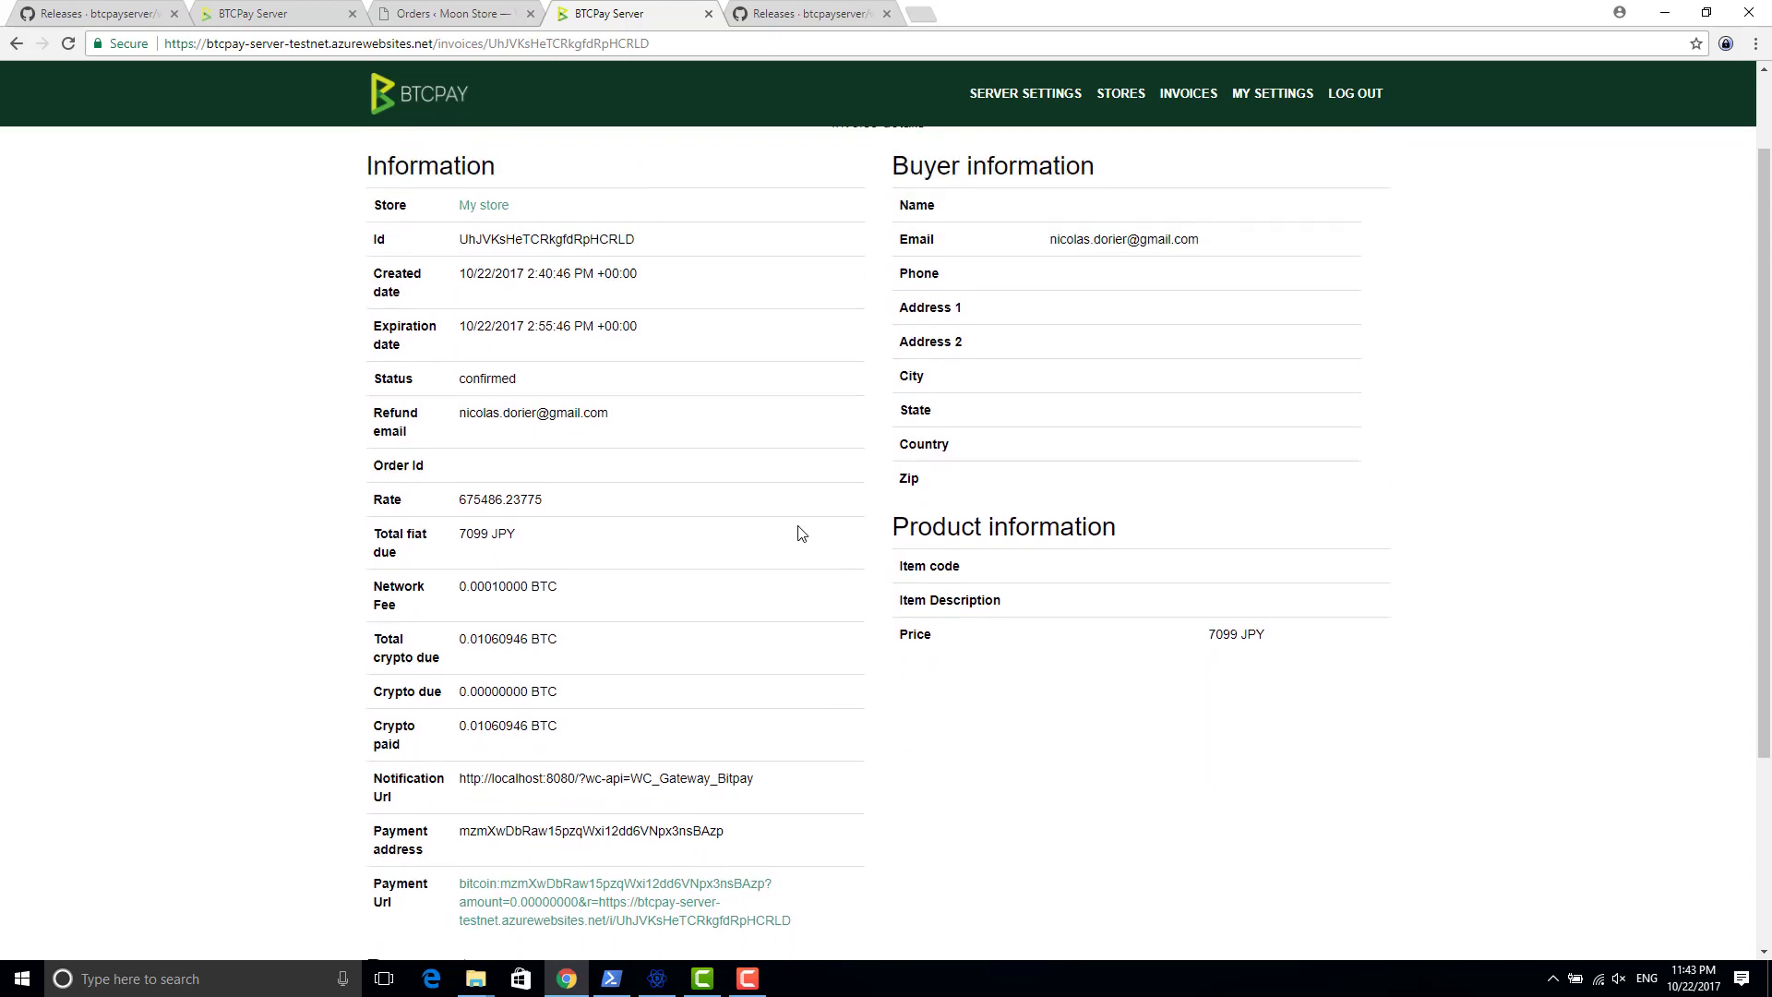
scroll(766, 508, up, 1)
scroll(480, 434, down, 2)
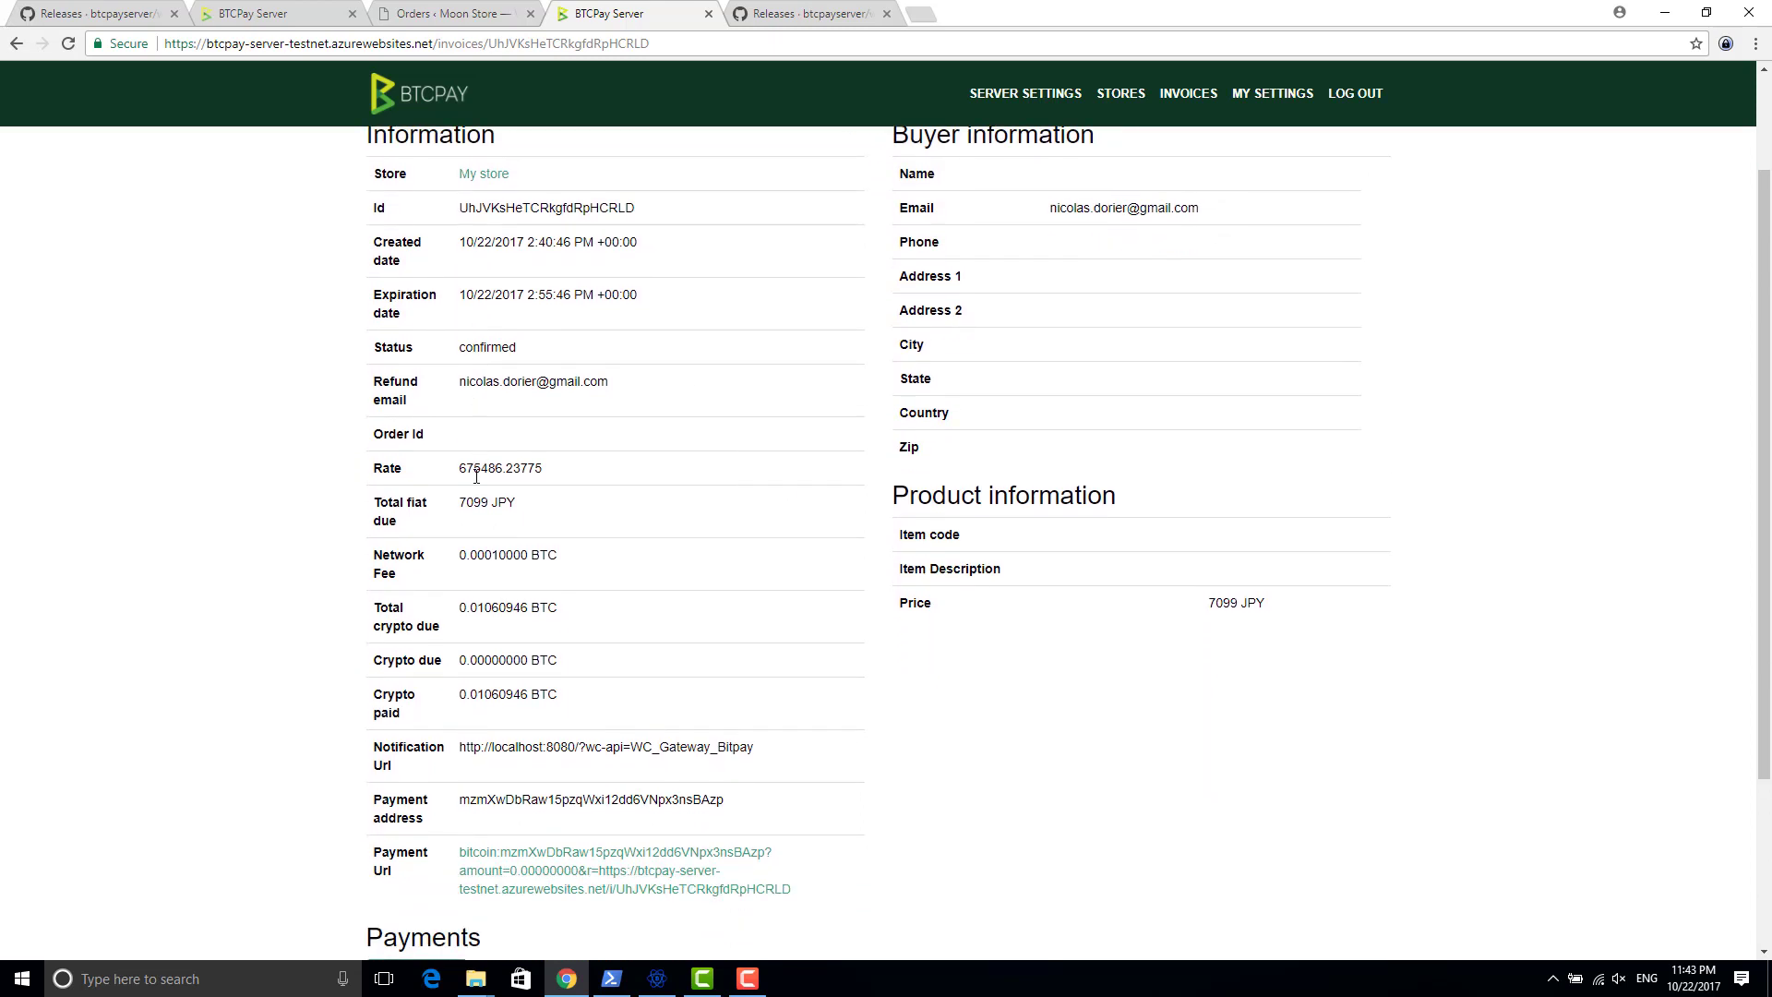
scroll(491, 461, up, 1)
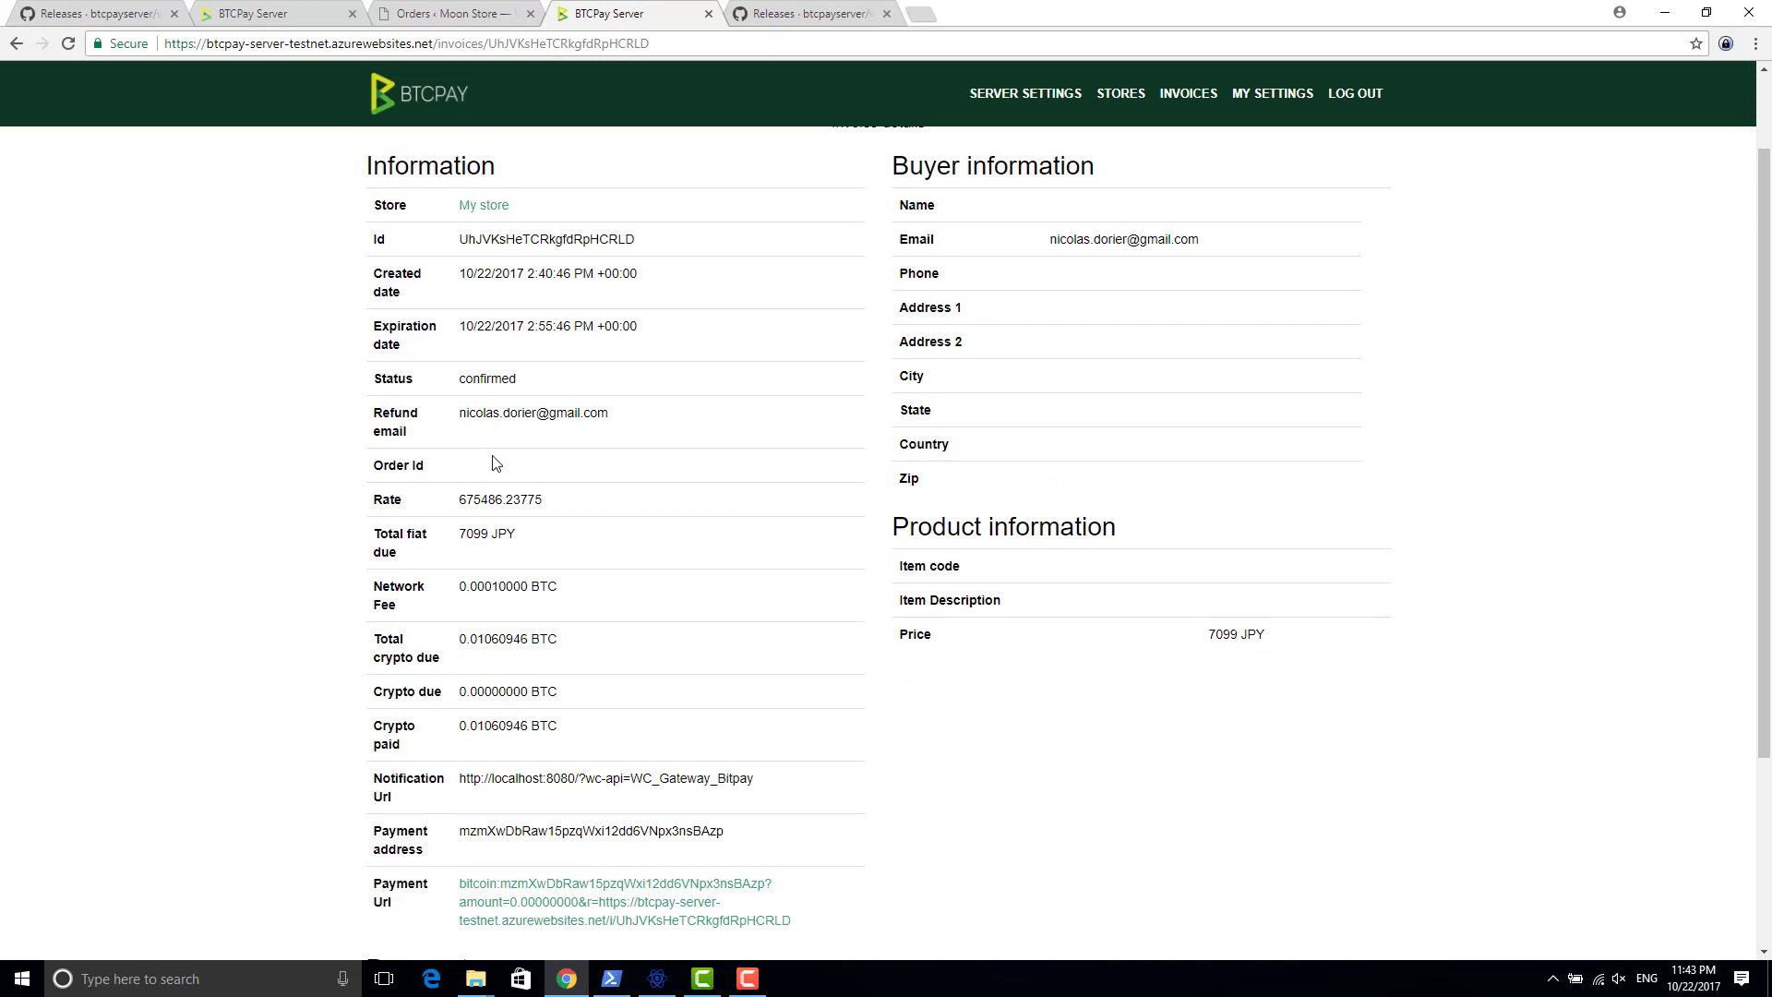
scroll(868, 277, up, 1)
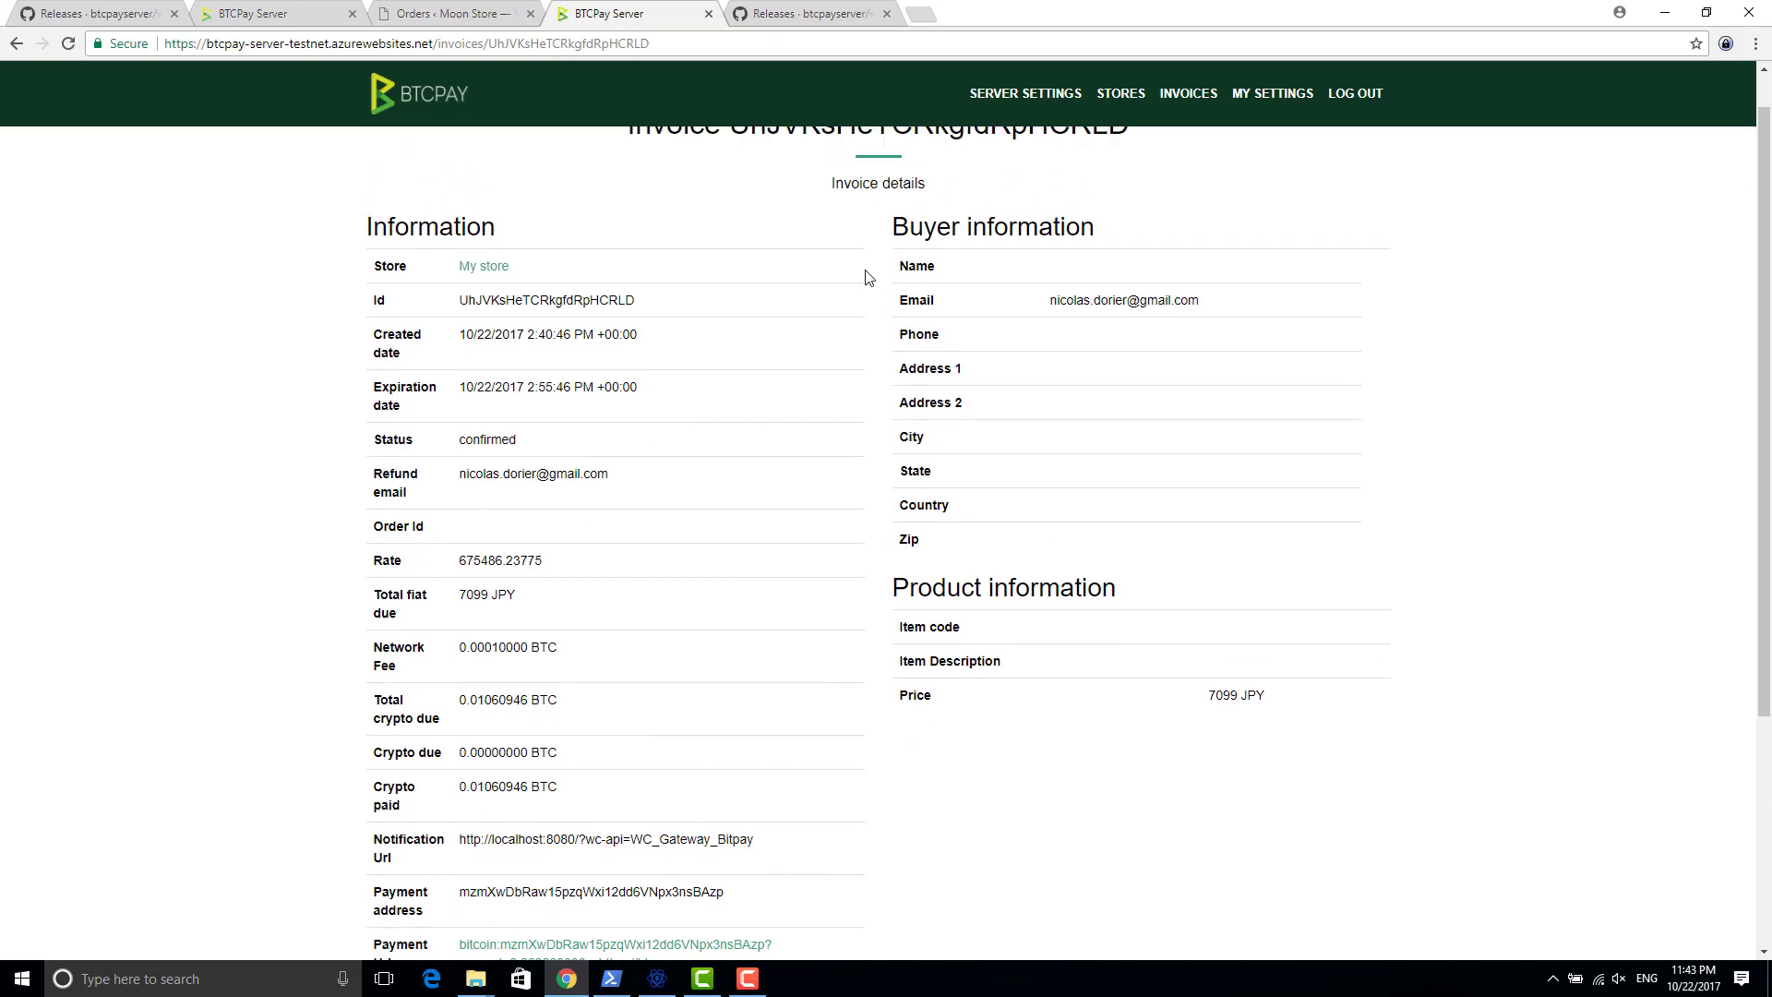
scroll(867, 345, down, 4)
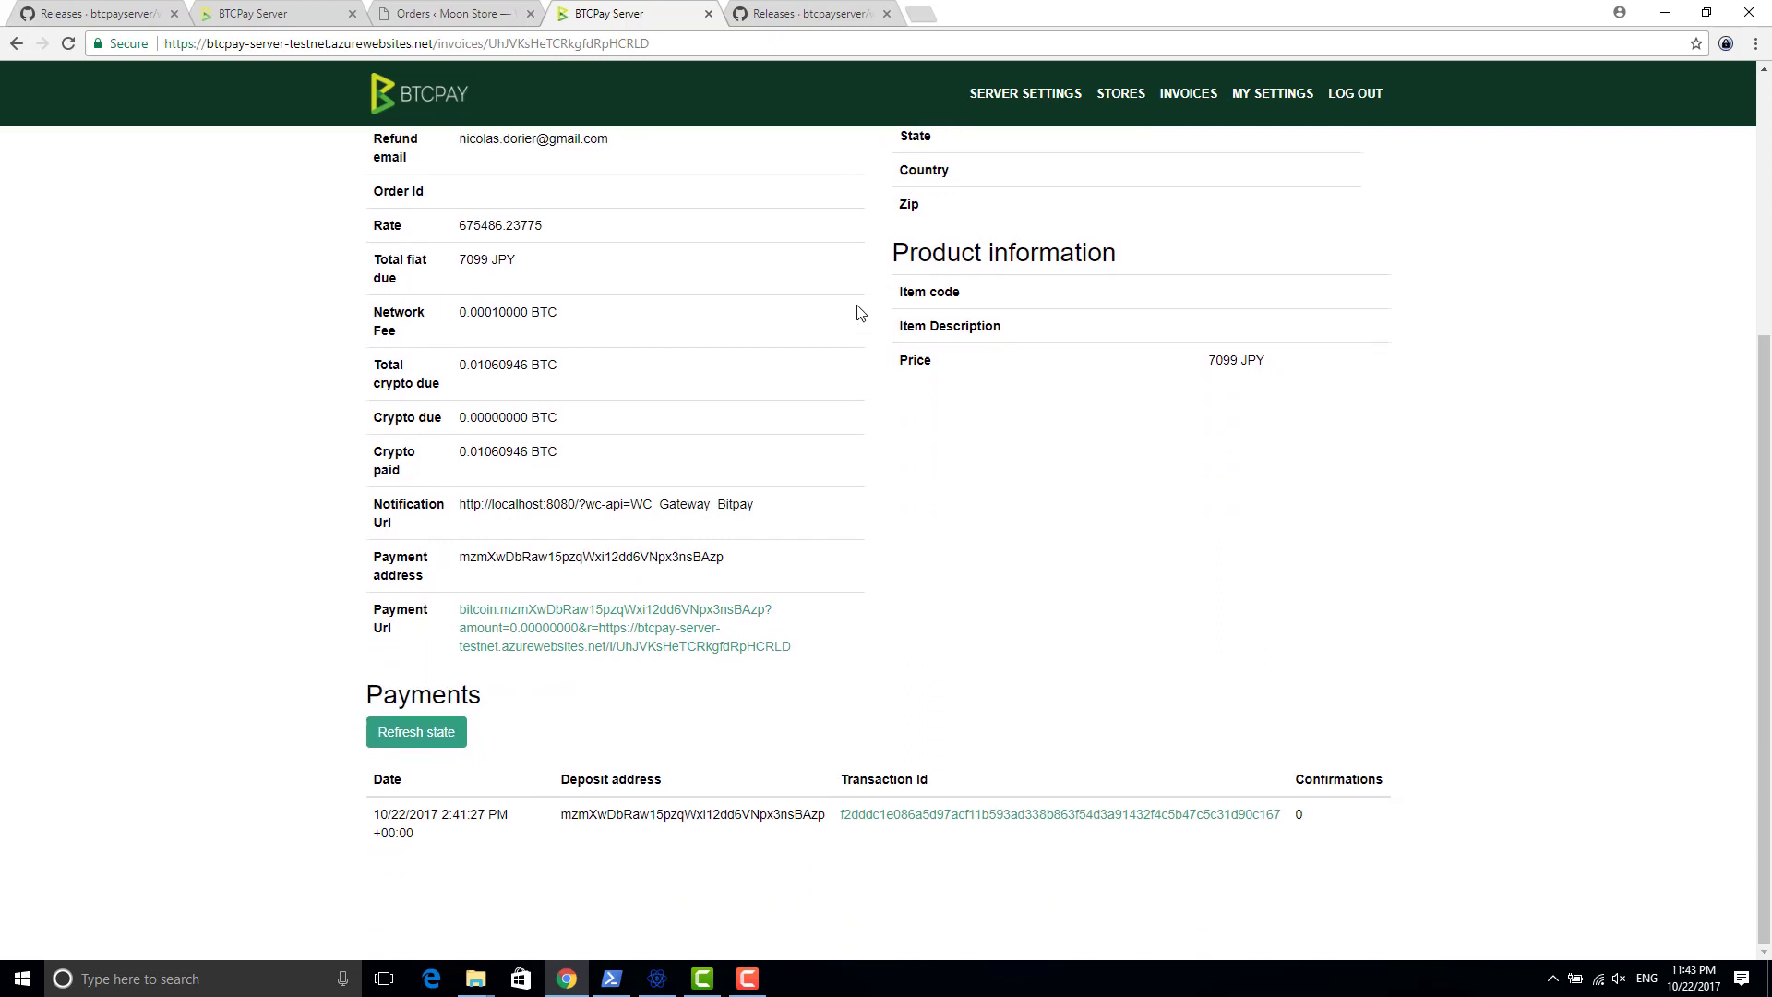
Return to the 'Orders · Moon Store' tab and clear the selected address text
click(506, 11)
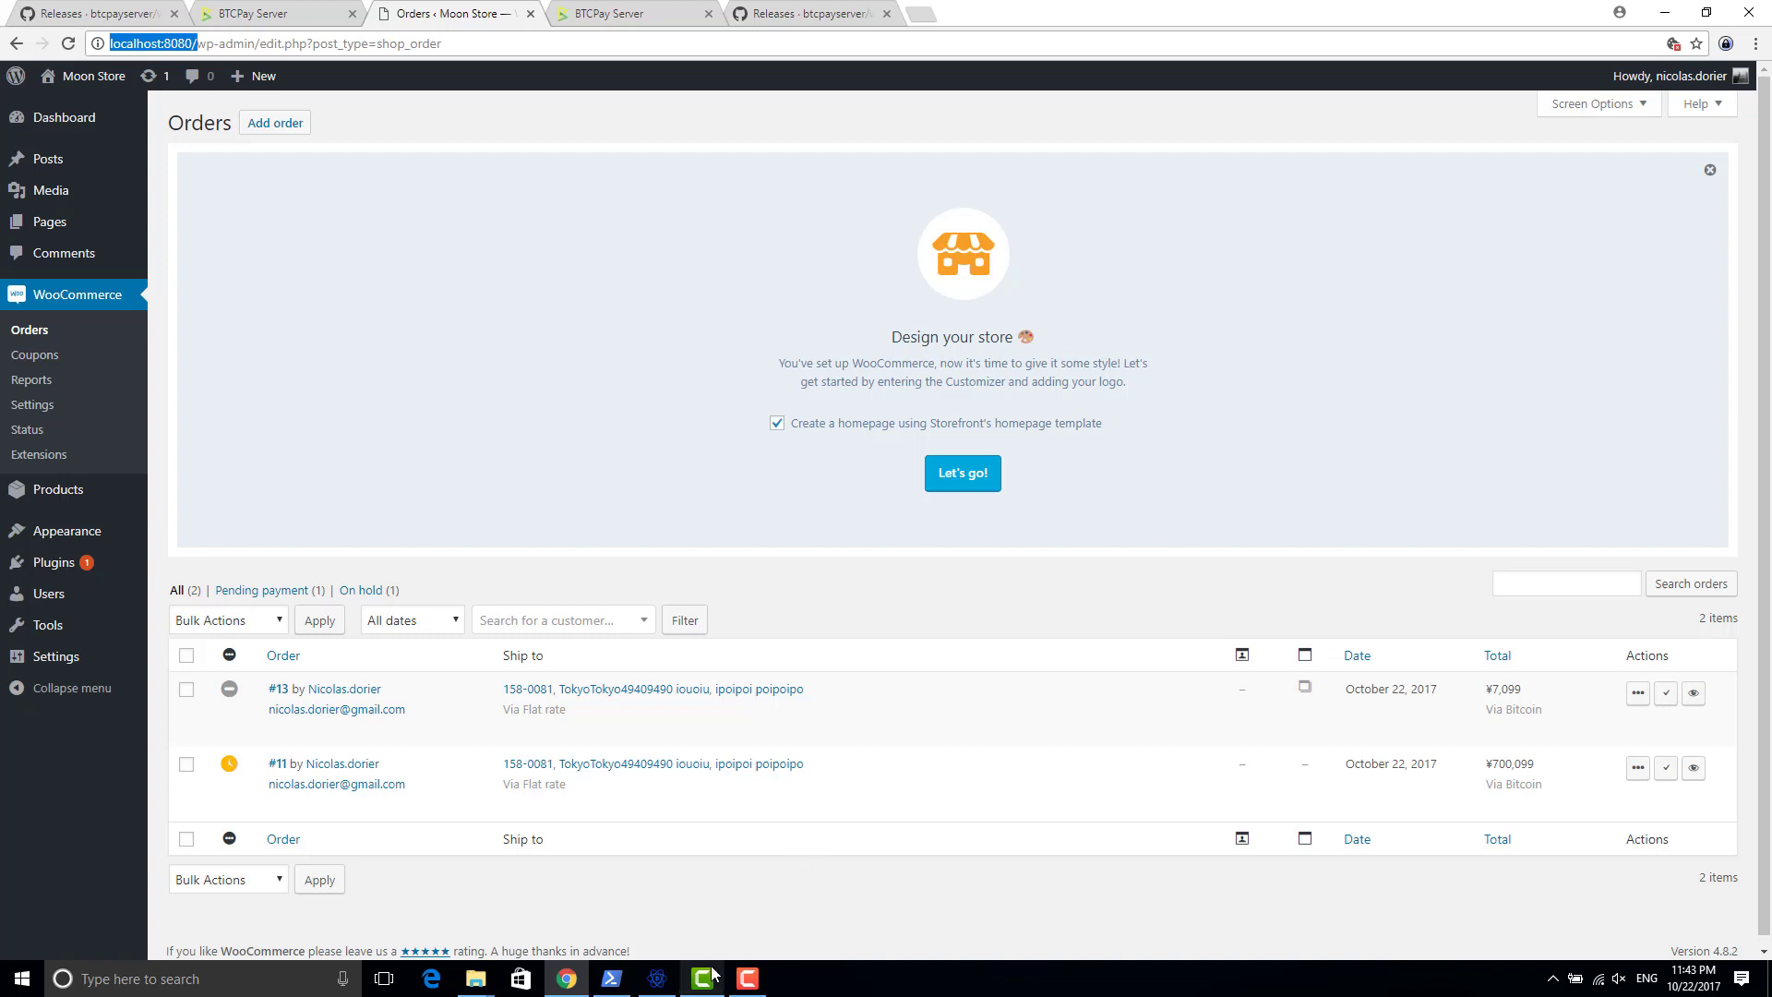
mouse_move(709, 976)
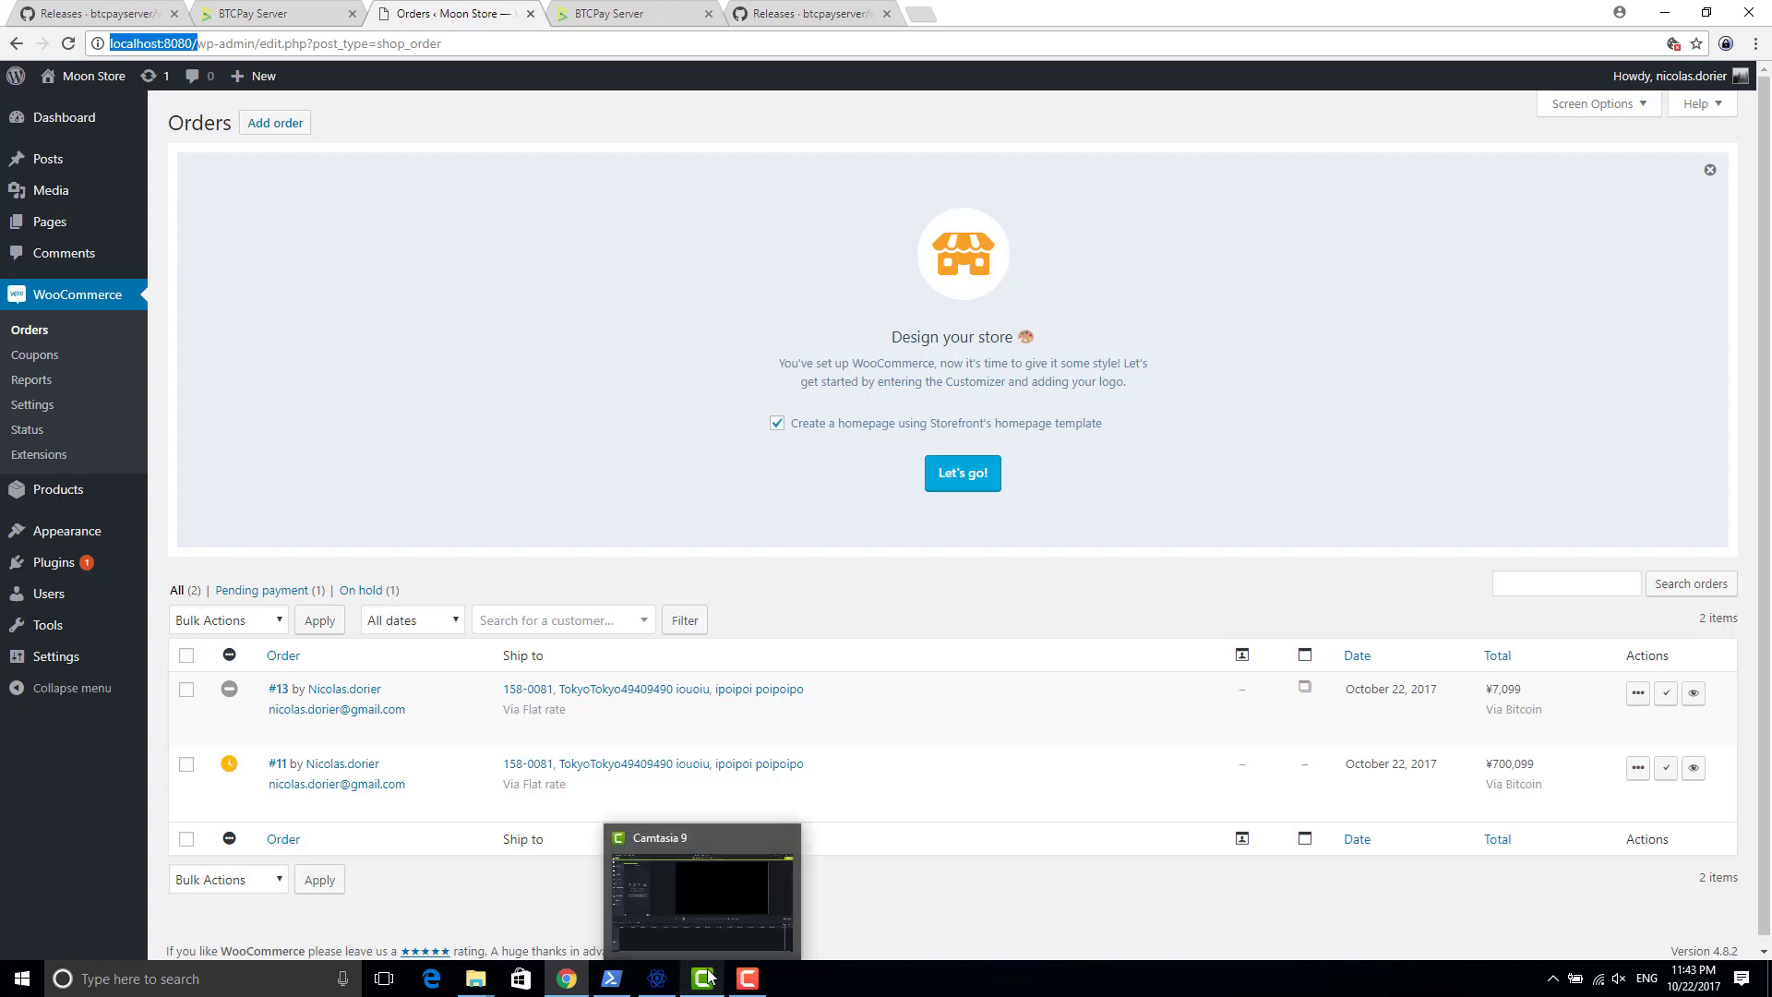
click(478, 888)
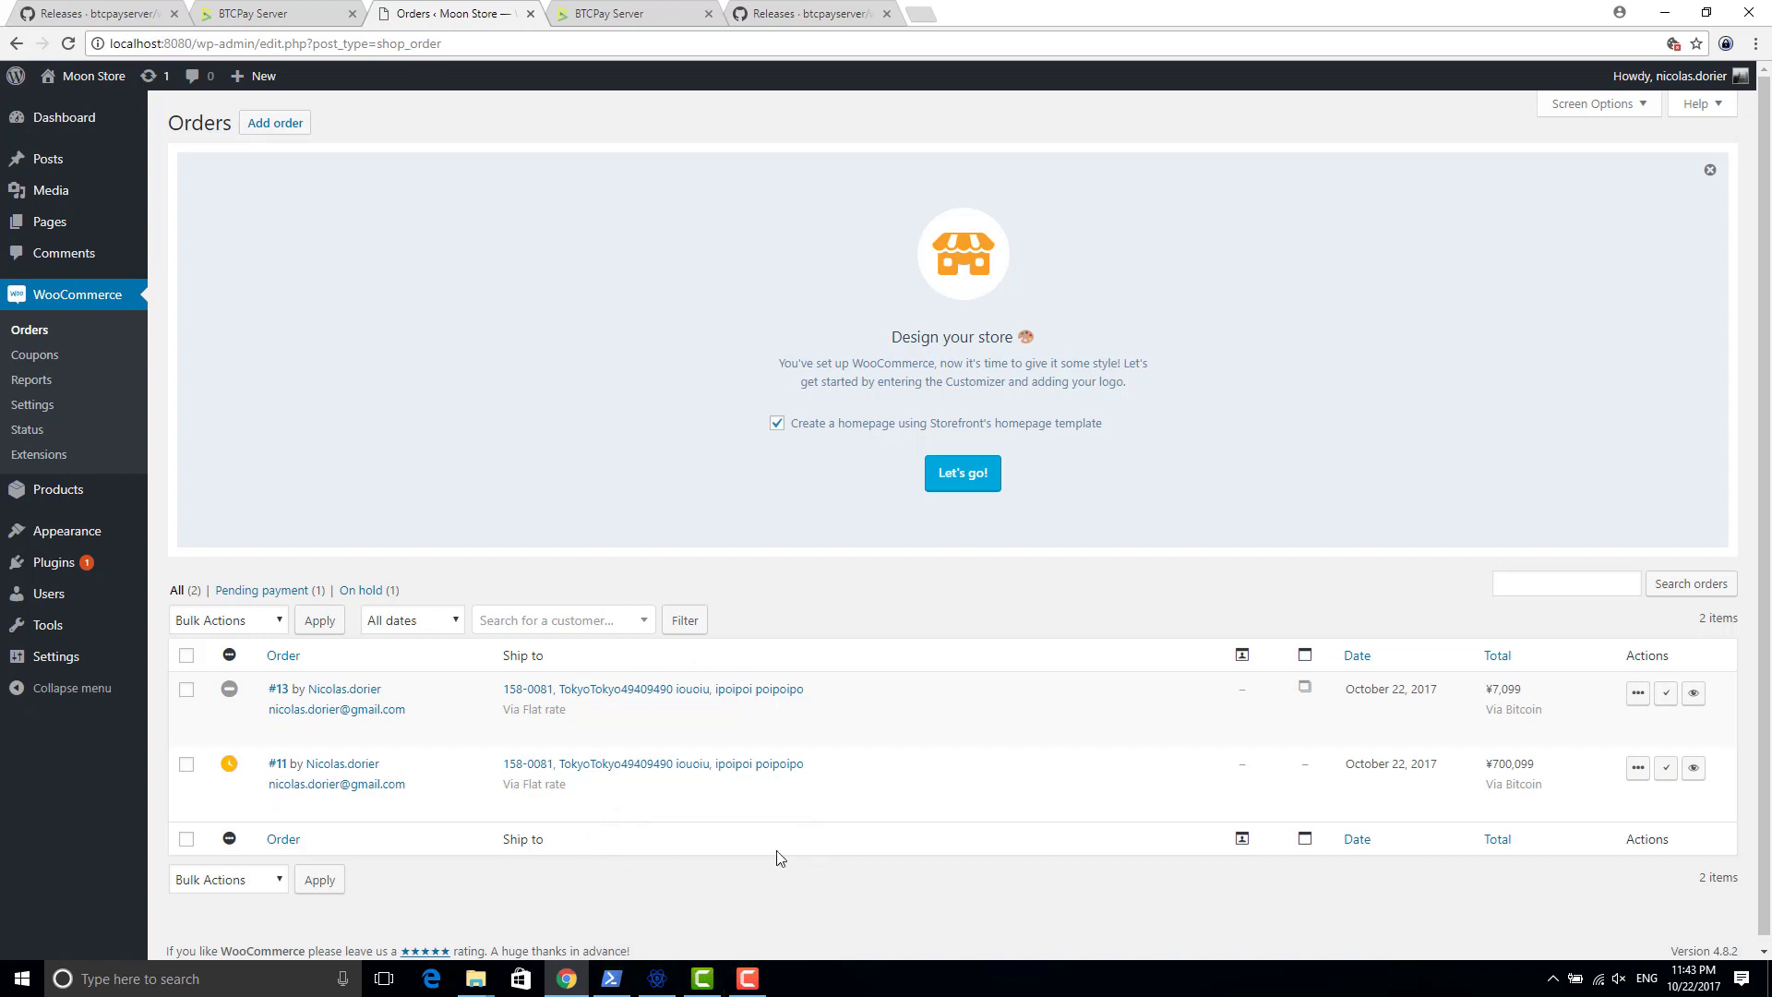